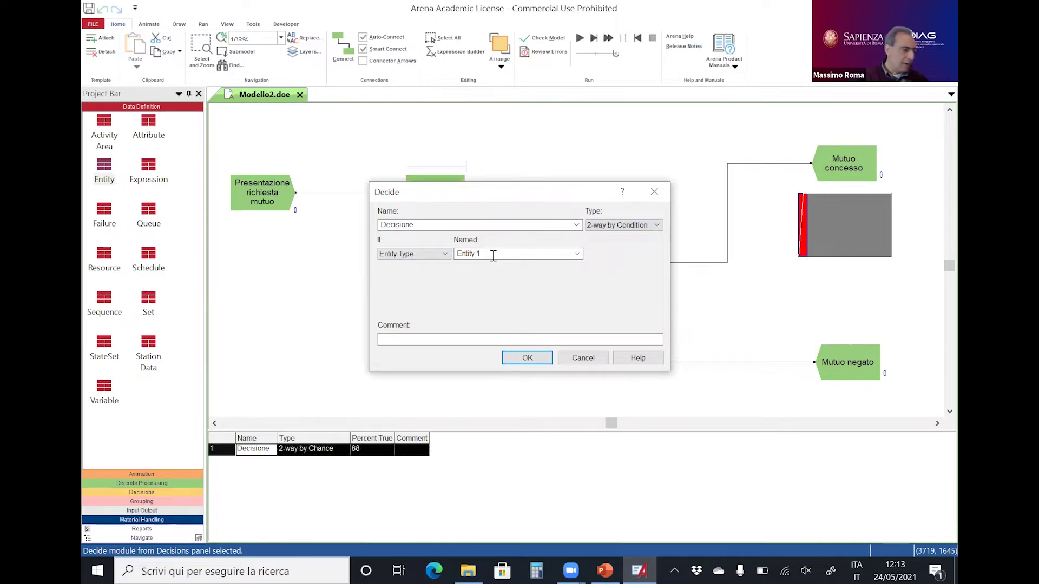
# Step: Set the Decisione module's type to 2-way by Chance and accept the module settings
pyautogui.click(653, 227)
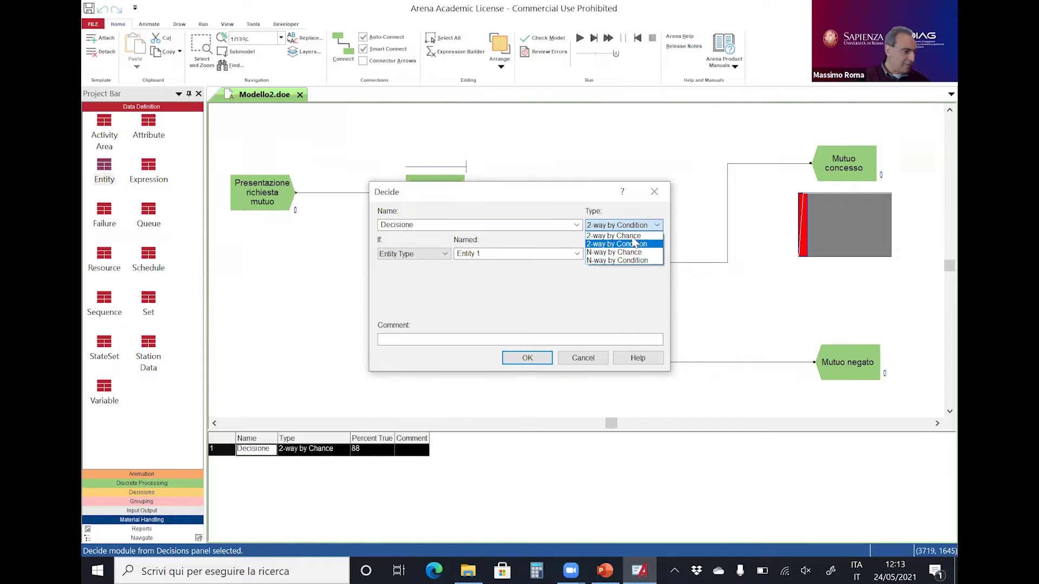
pyautogui.click(632, 237)
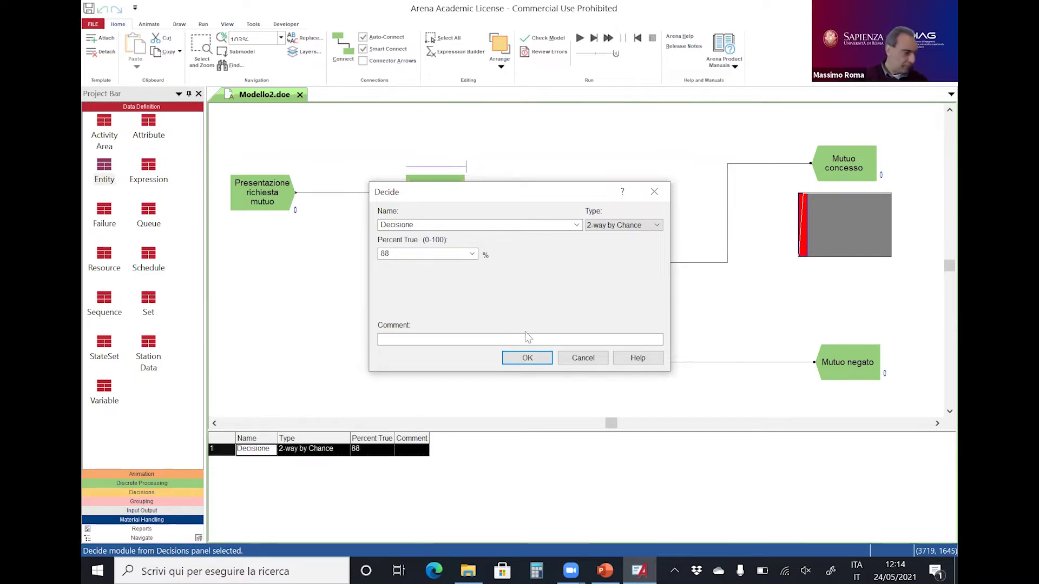
pyautogui.click(527, 358)
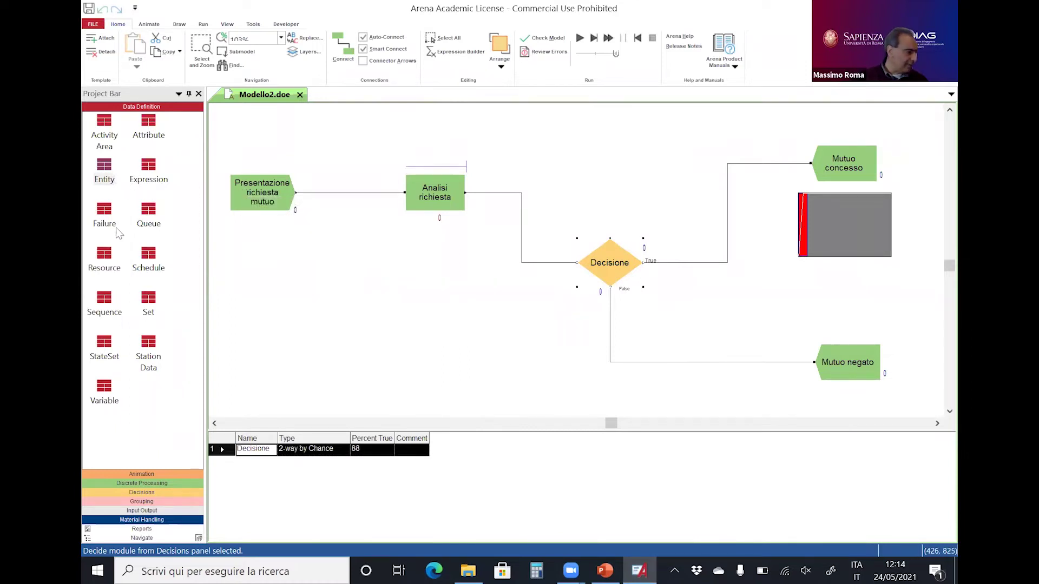
# Step: Review the Resource data table and the model's replication parameters in Run Setup, accepting them as they are
pyautogui.click(106, 257)
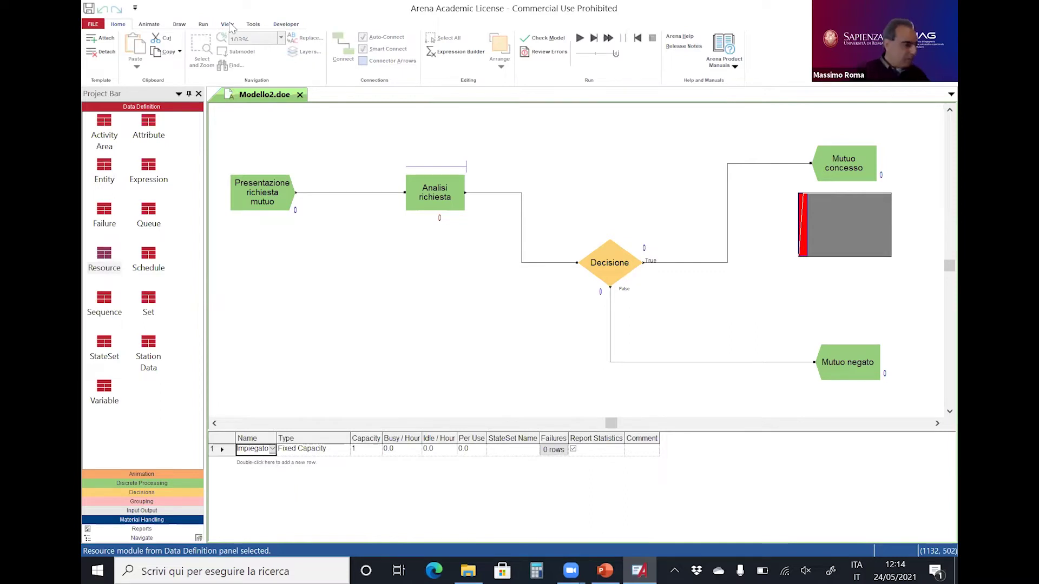
pyautogui.click(203, 25)
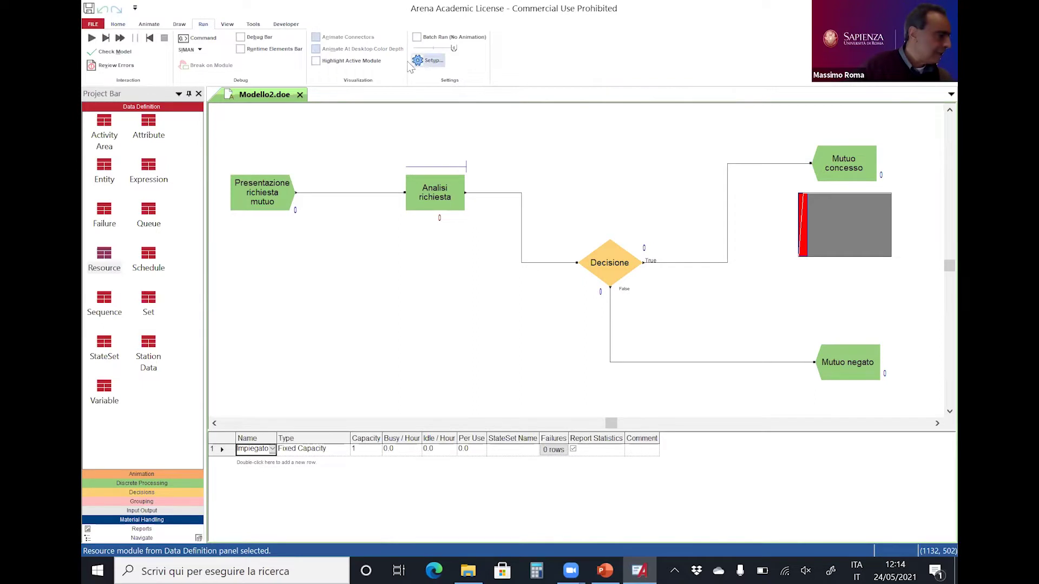
pyautogui.click(428, 60)
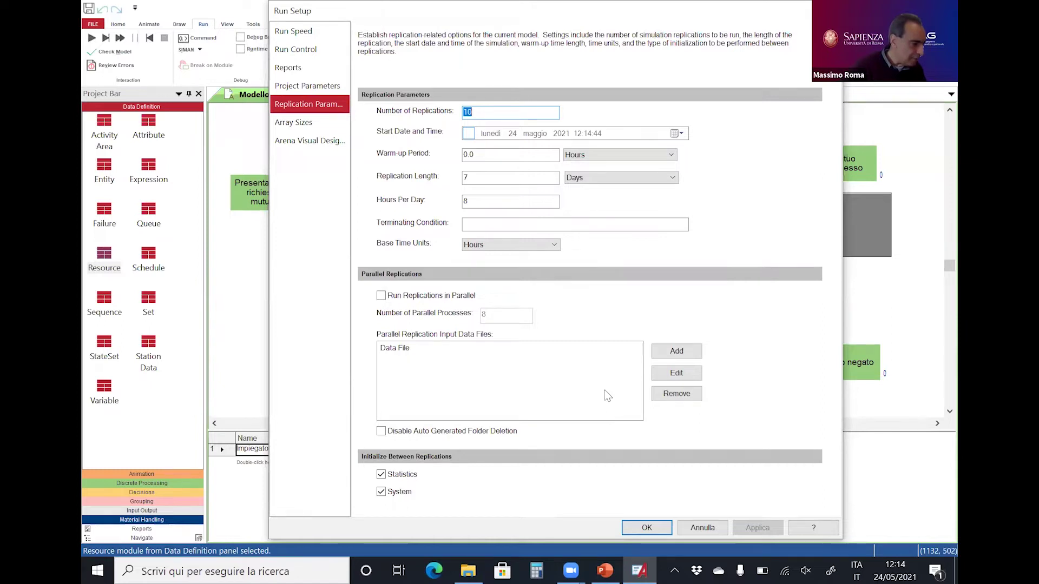
pyautogui.click(669, 528)
pyautogui.click(464, 347)
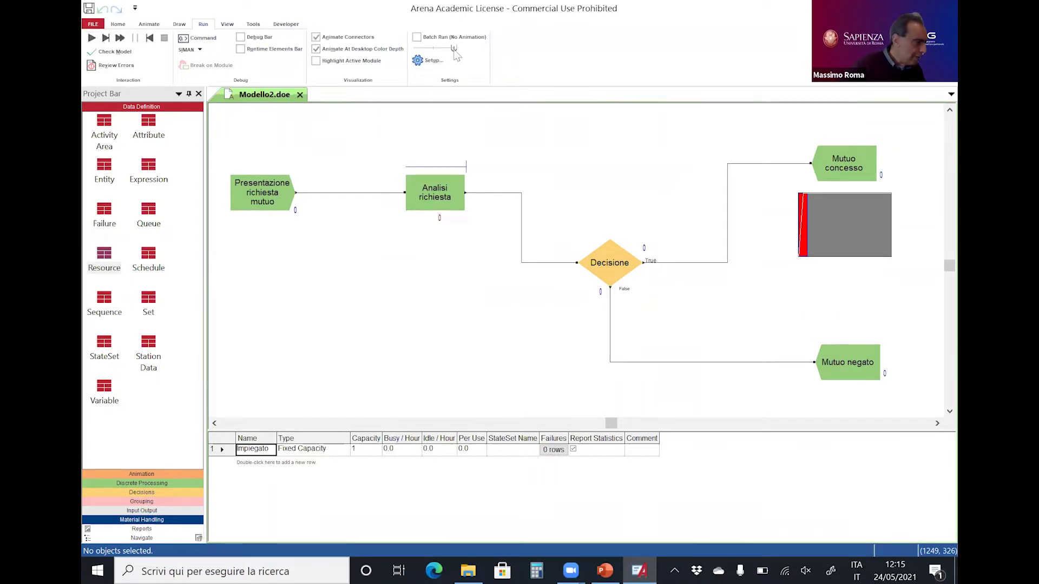
# Step: Slow down the animation speed, run the simulation, and raise the speed again so the replications finish
pyautogui.moveTo(454, 50); pyautogui.dragTo(423, 51)
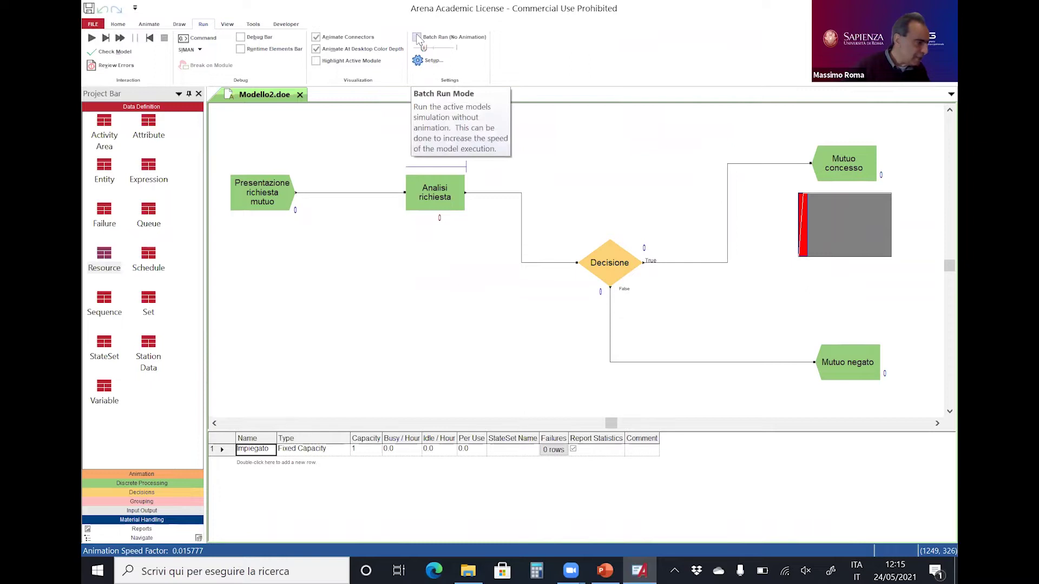
pyautogui.click(92, 38)
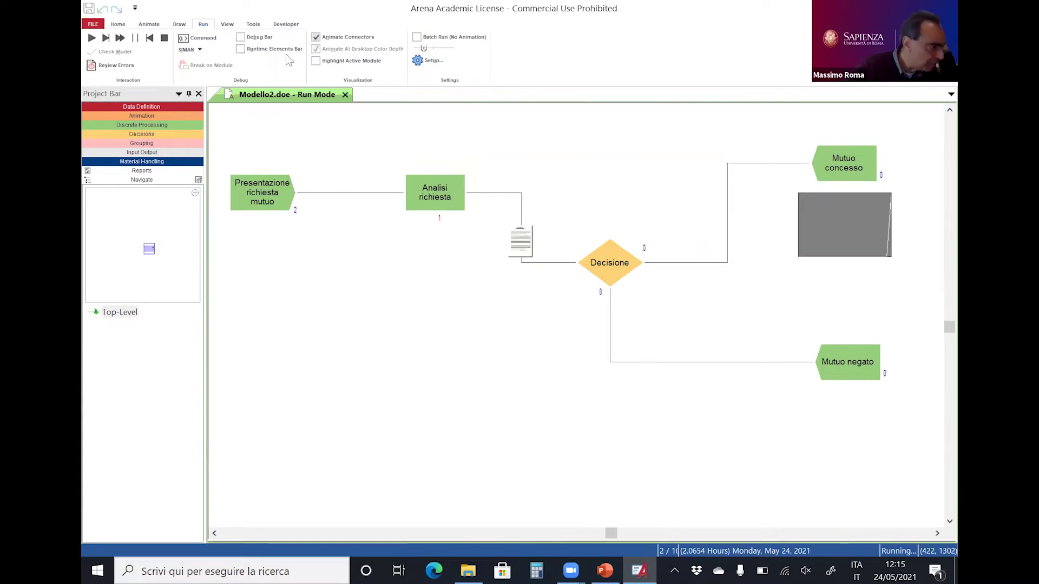
pyautogui.moveTo(423, 48); pyautogui.dragTo(448, 49)
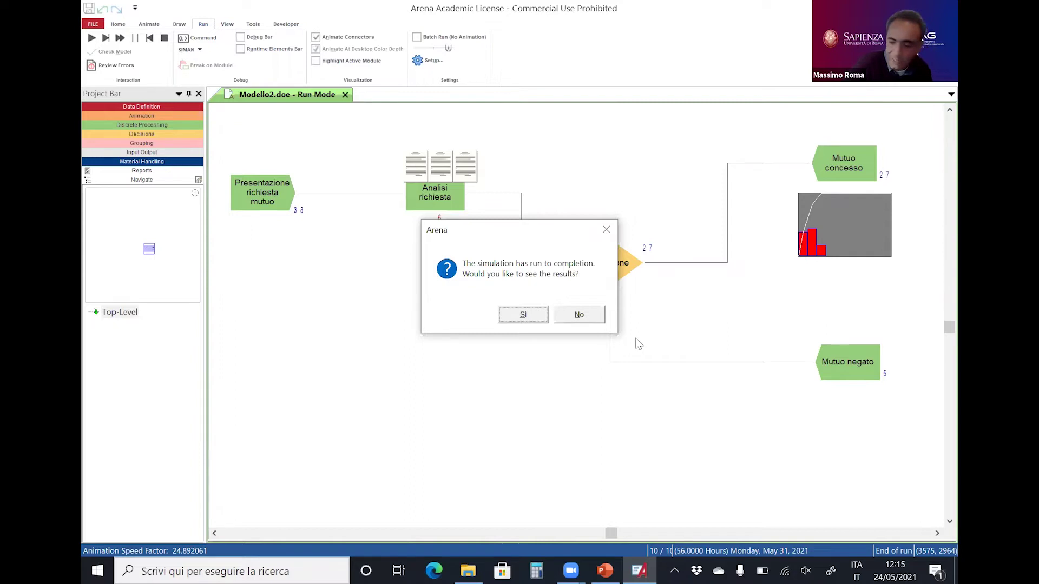
# Step: Open the simulation results and page through the Category Overview report from the key performance indicators to the Entity section
pyautogui.click(522, 315)
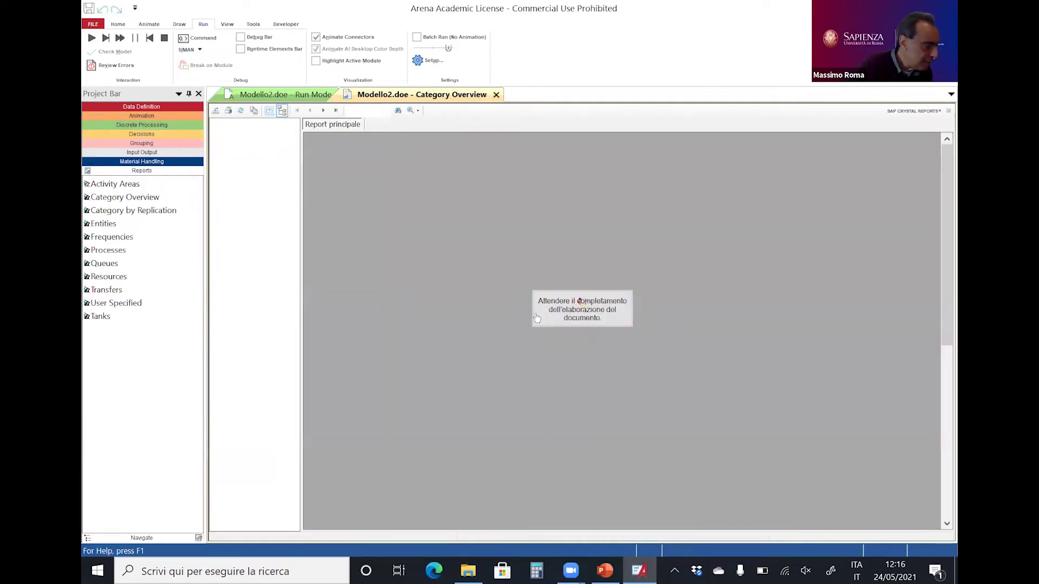
pyautogui.scroll(-5, 537, 318)
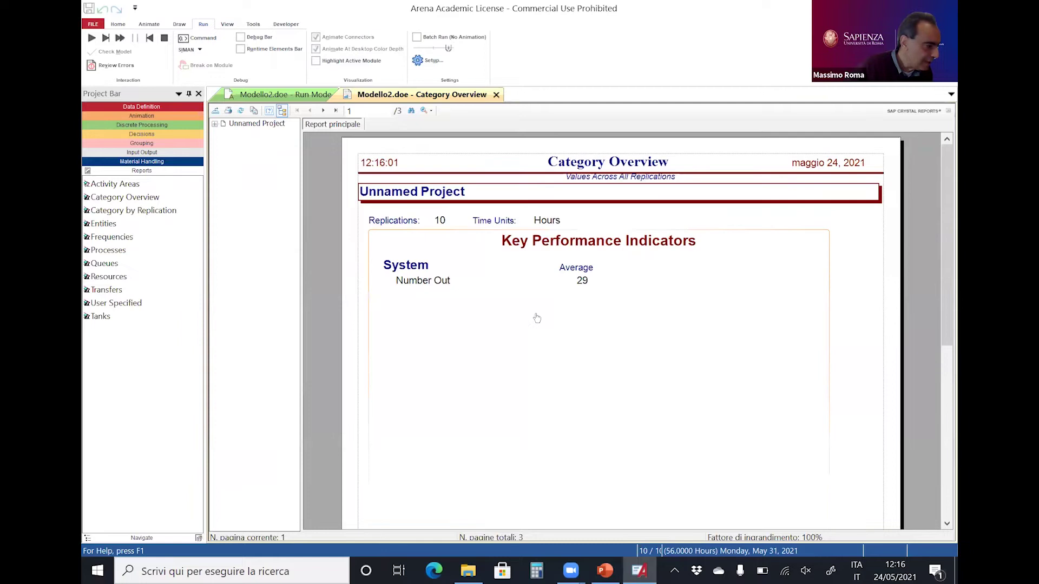
pyautogui.scroll(5, 536, 318)
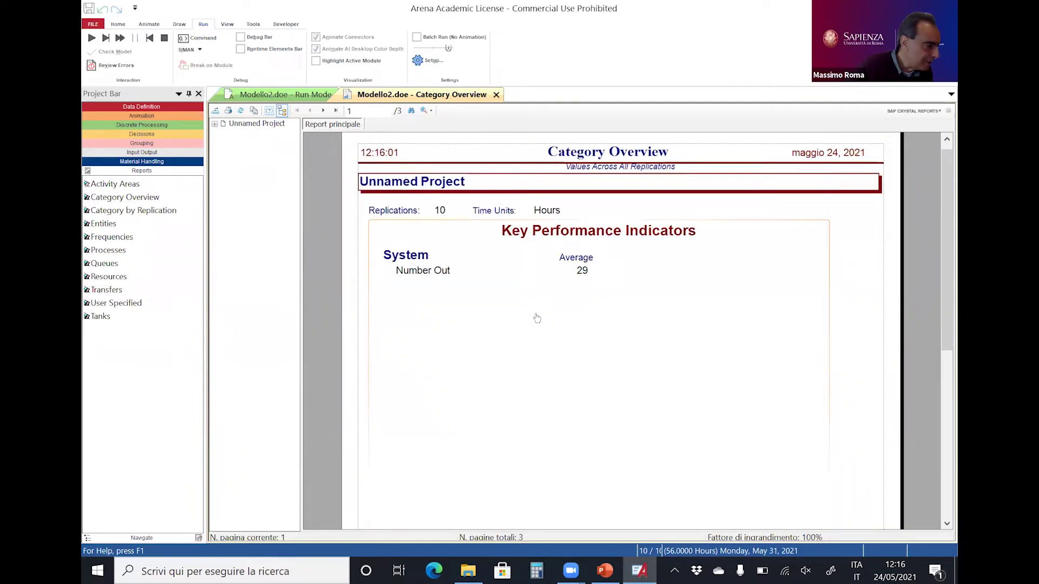
pyautogui.click(324, 111)
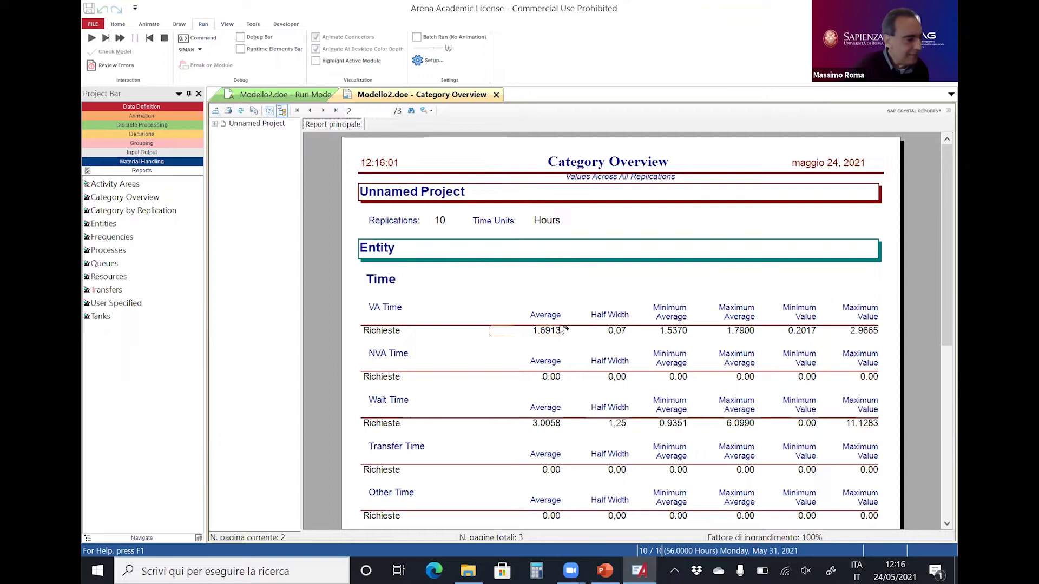
# Step: Expand the report's Entity time categories and examine the VA Time and the other time statistics for Richieste
pyautogui.click(215, 124)
pyautogui.click(223, 133)
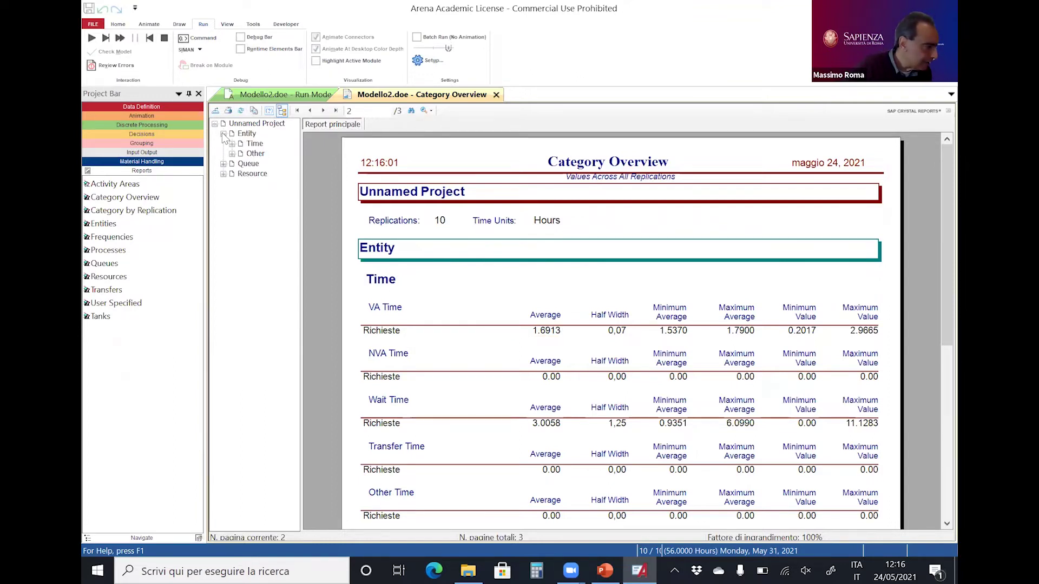
pyautogui.click(254, 144)
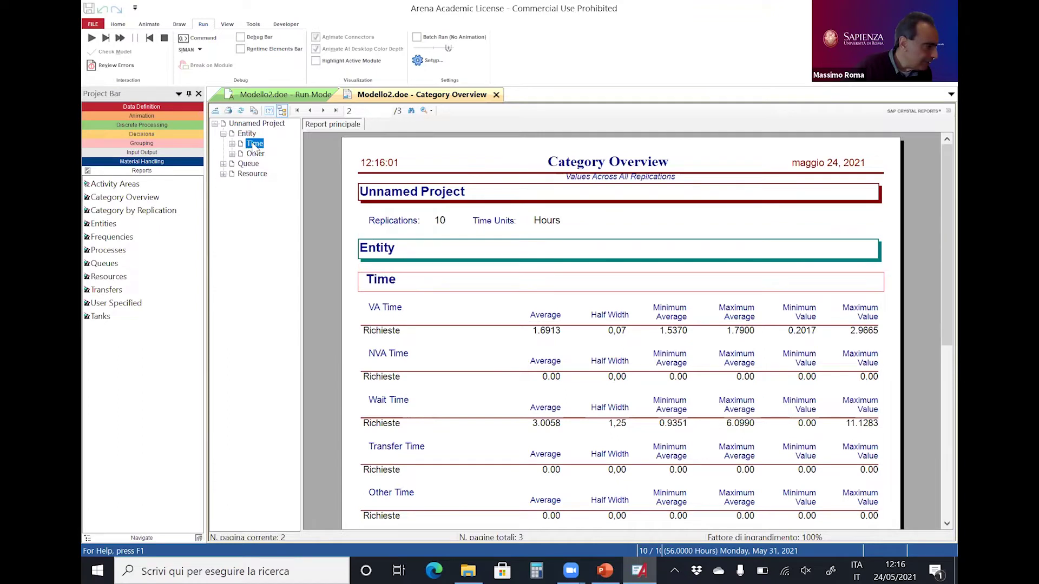
pyautogui.click(232, 144)
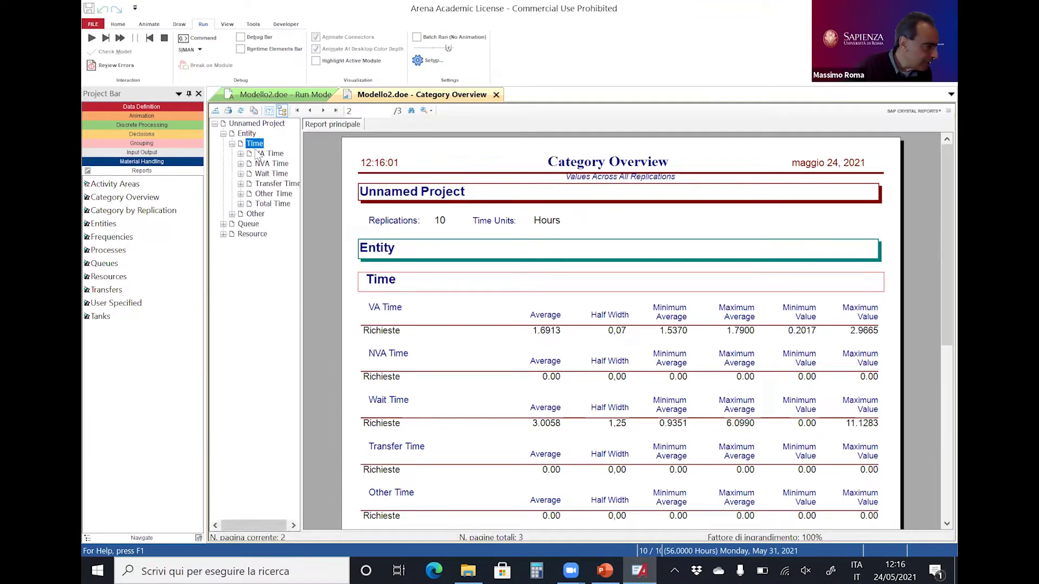
pyautogui.click(240, 154)
pyautogui.click(276, 163)
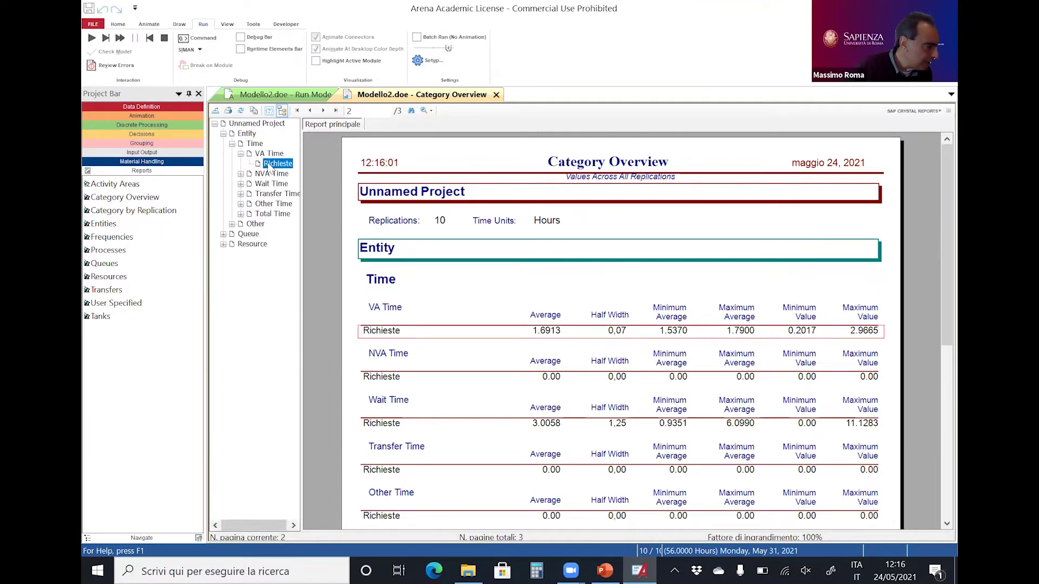
pyautogui.scroll(-5, 618, 432)
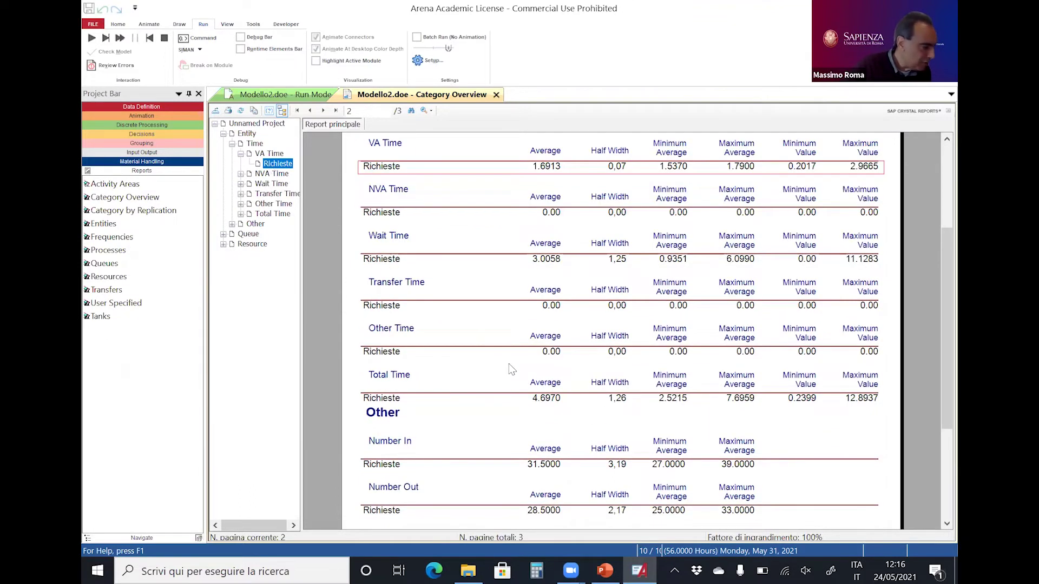
pyautogui.scroll(5, 511, 370)
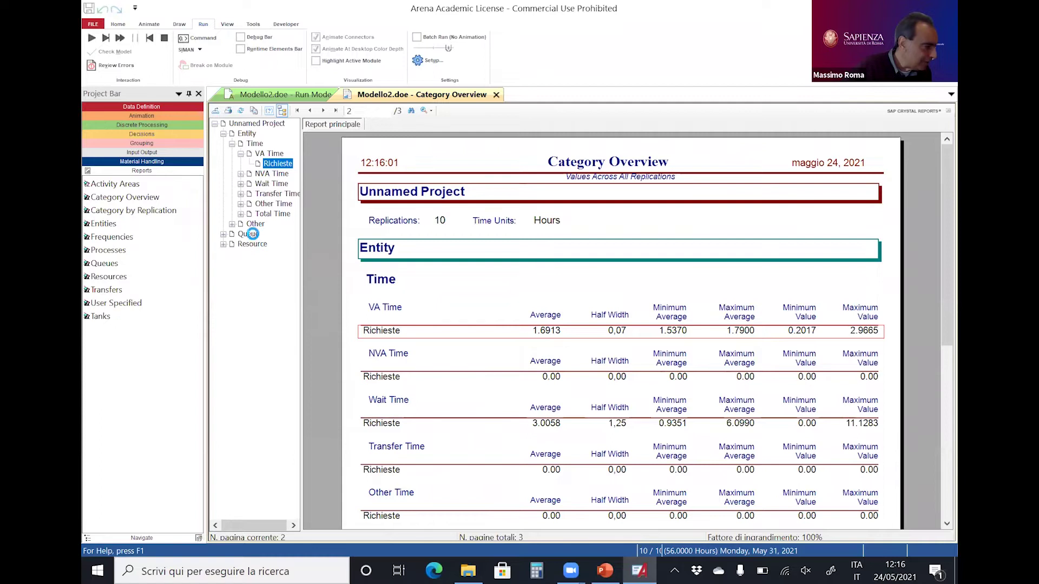
# Step: Examine the report's Queue section for waiting time and number waiting at Analisi richiesta
pyautogui.click(255, 235)
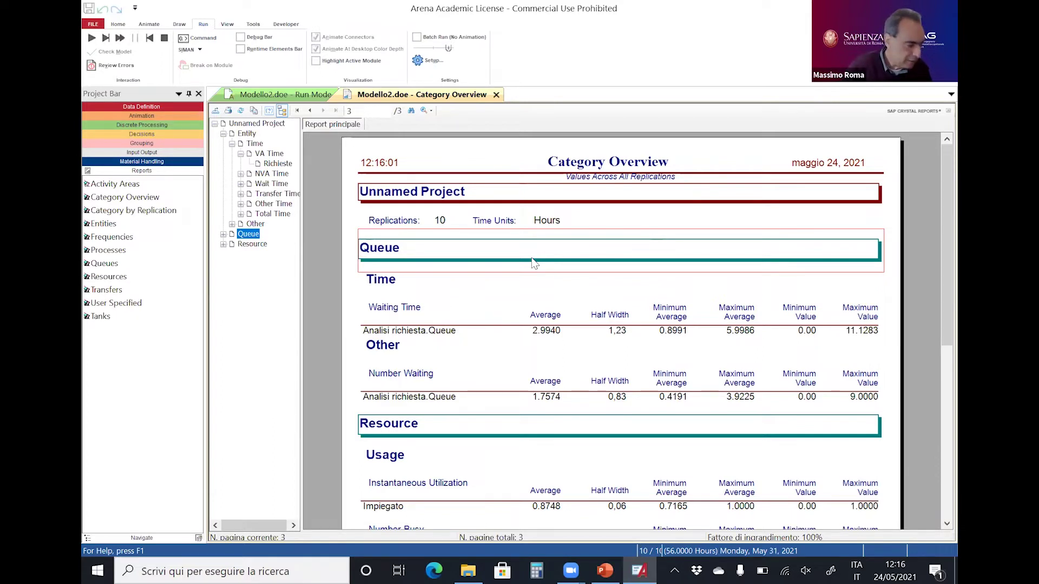
pyautogui.scroll(-1, 533, 263)
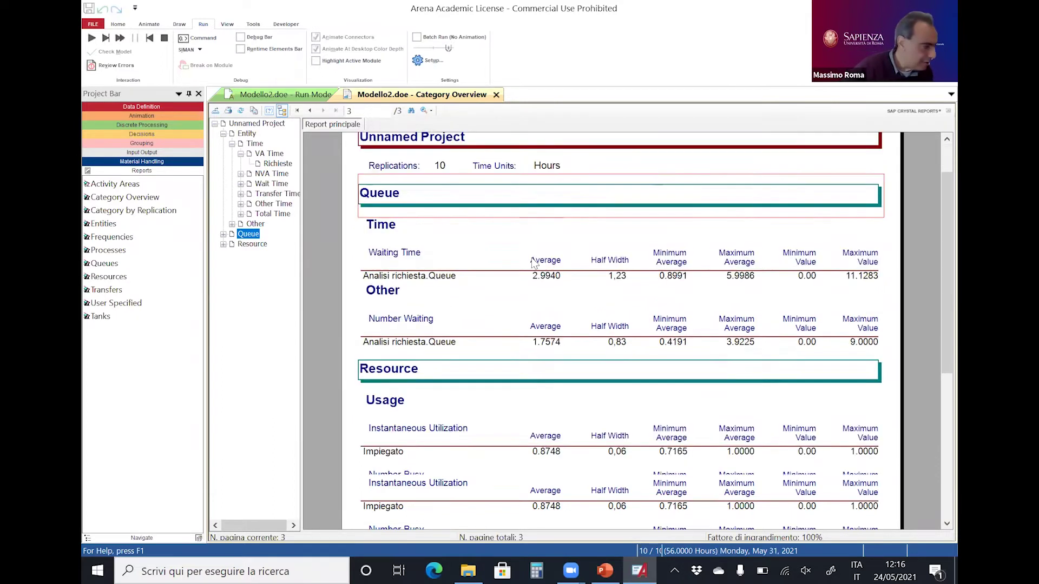
pyautogui.scroll(-5, 533, 263)
pyautogui.scroll(6, 533, 261)
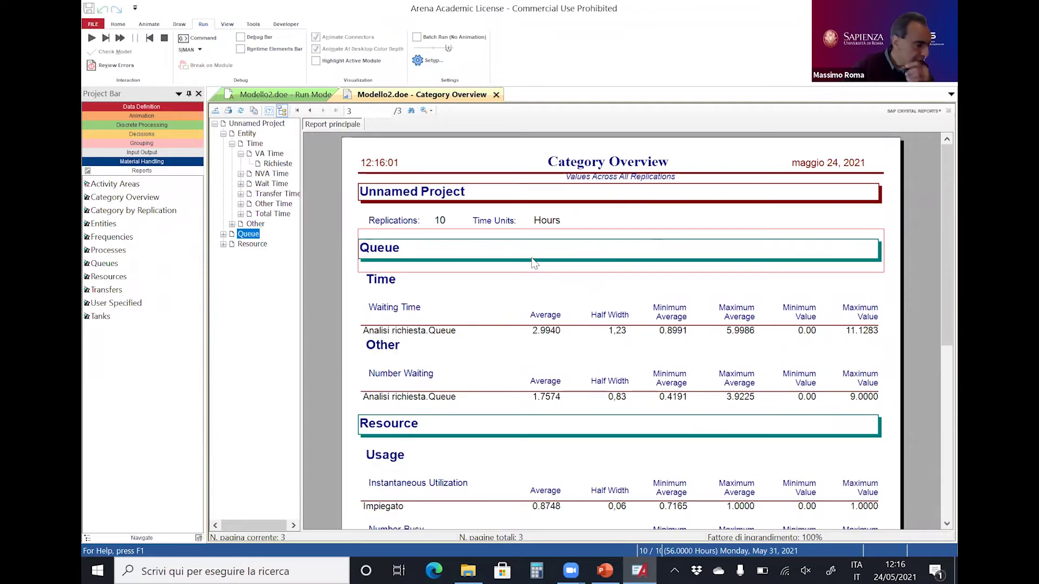
pyautogui.scroll(-5, 533, 263)
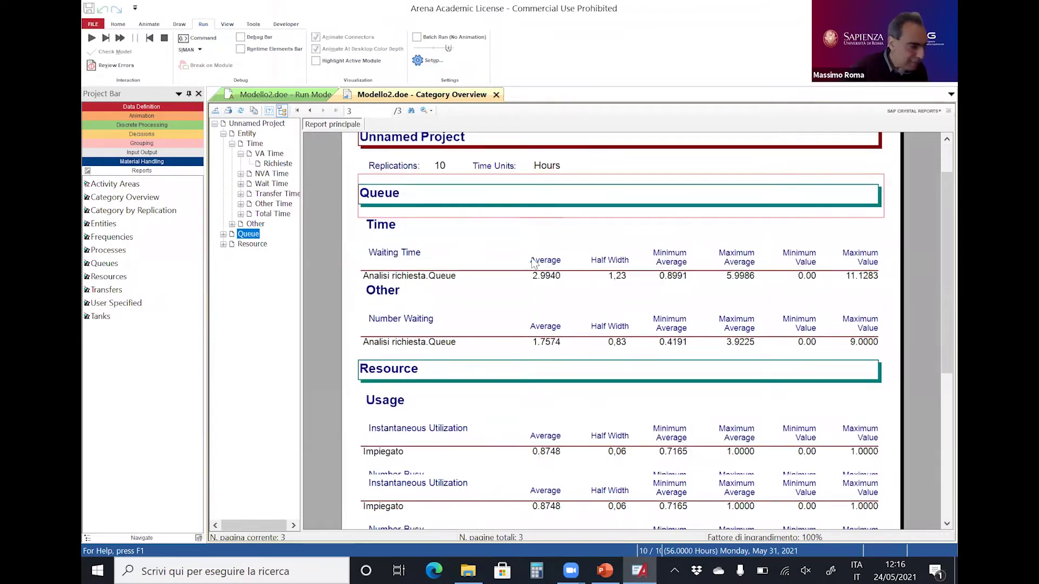
pyautogui.scroll(2, 468, 279)
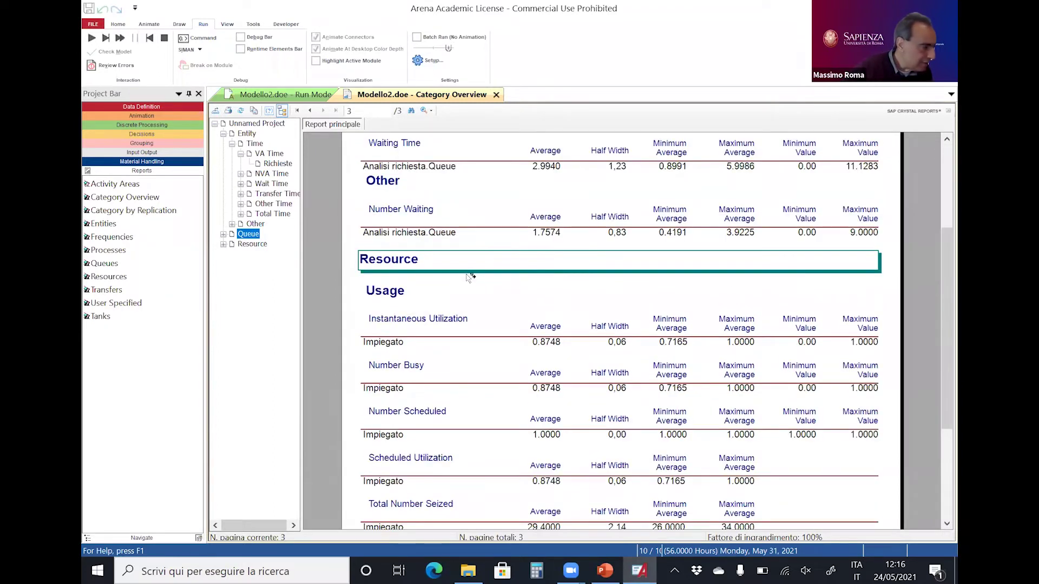
# Step: Examine the report's Resource usage statistics for Impiegato, and close the Category Overview report
pyautogui.click(253, 244)
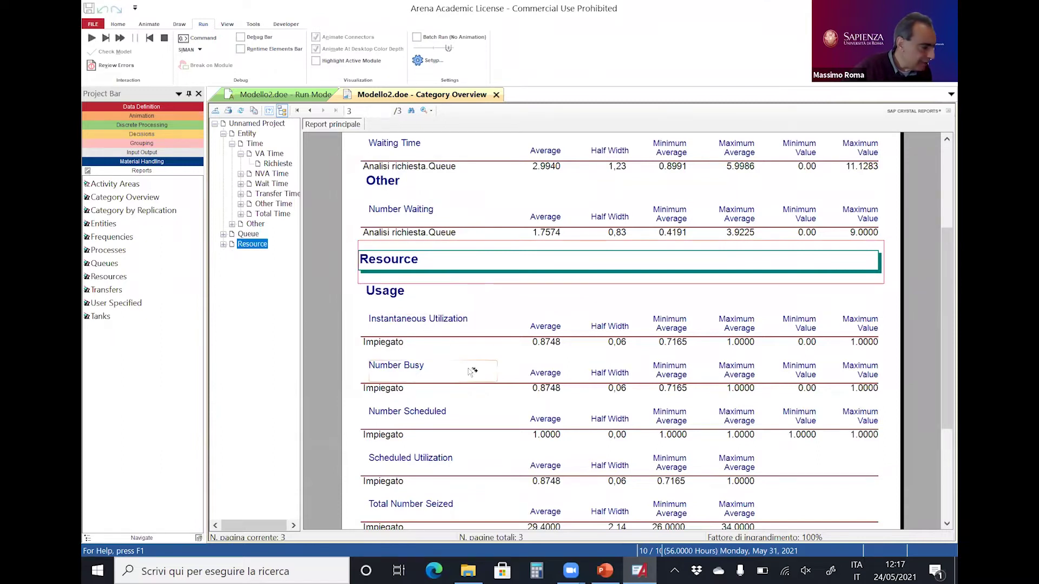
pyautogui.scroll(-1, 471, 371)
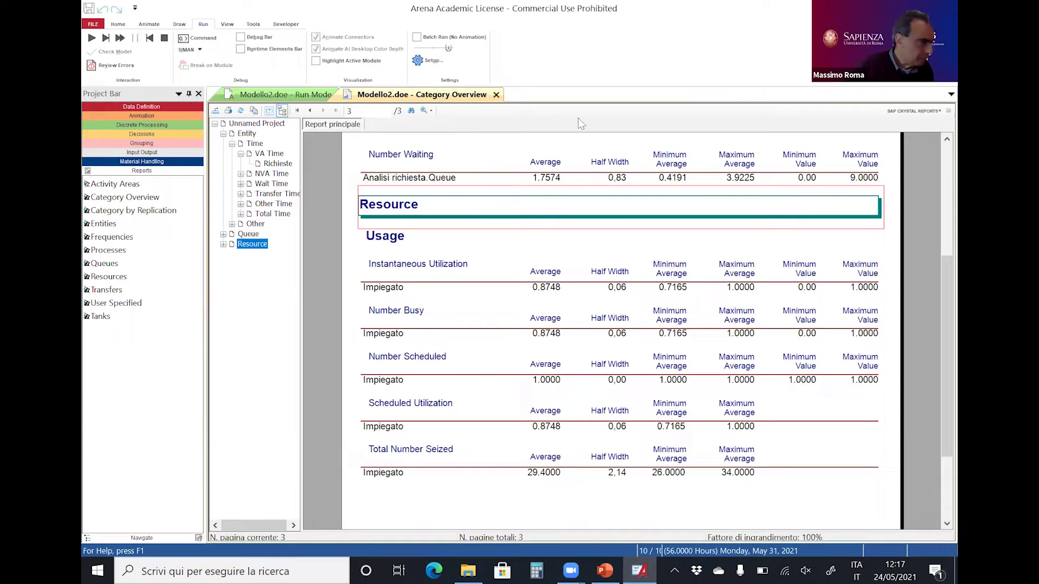
pyautogui.hotkey('ctrl', 'F4')
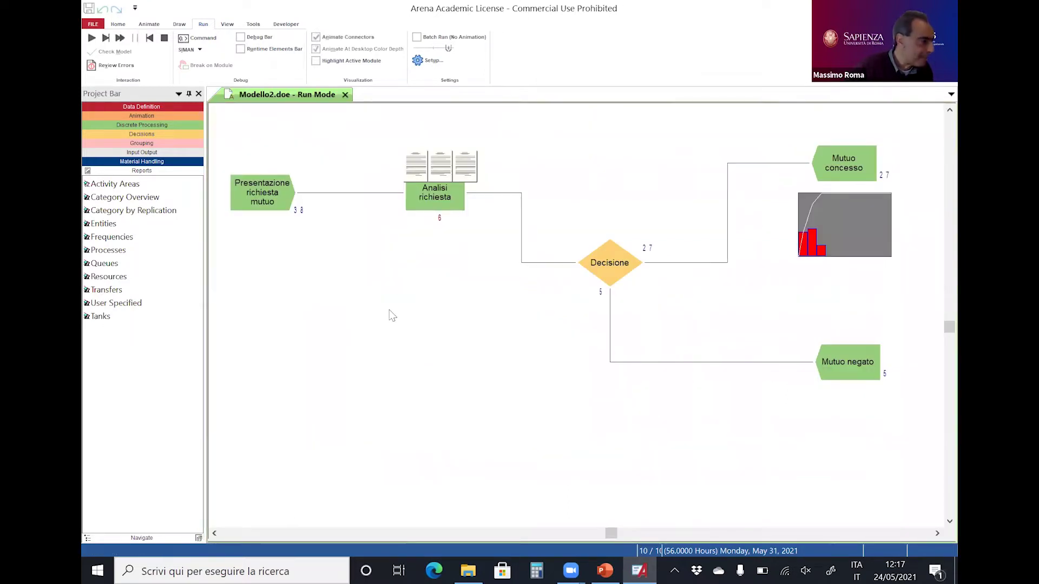
# Step: End the simulation run and close Modello2.doe without saving the changes
pyautogui.click(164, 38)
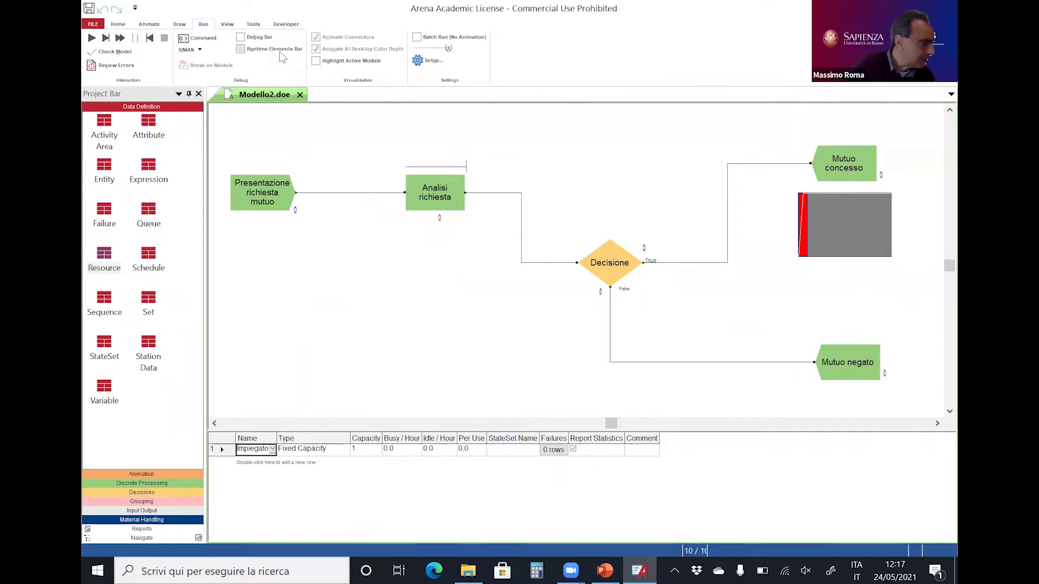
pyautogui.click(299, 95)
pyautogui.click(531, 315)
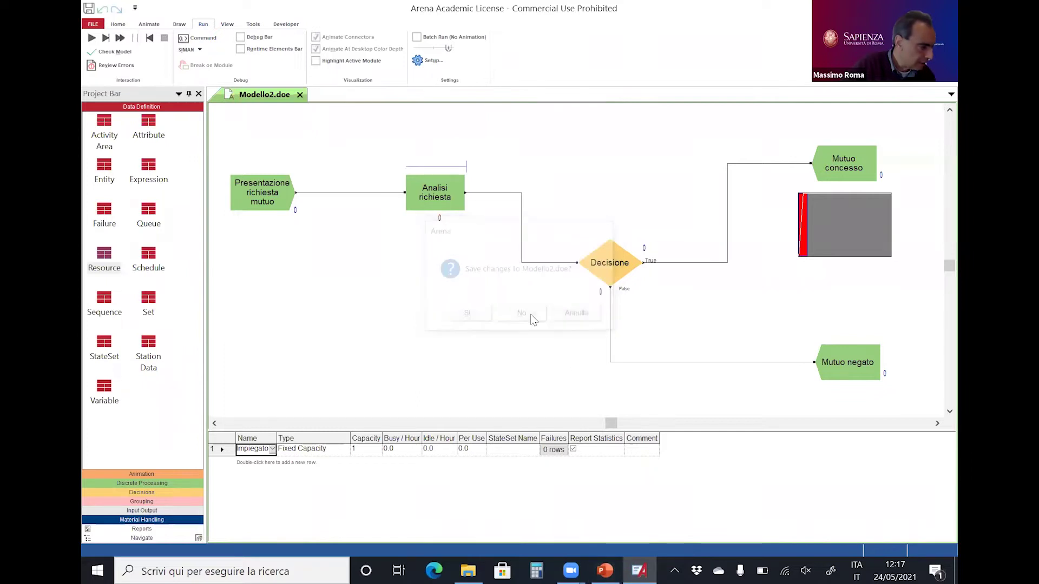
# Step: Switch to the PowerPoint presentation and show the Modello 3 slide on Trasformazione di Semilavorati
pyautogui.click(605, 571)
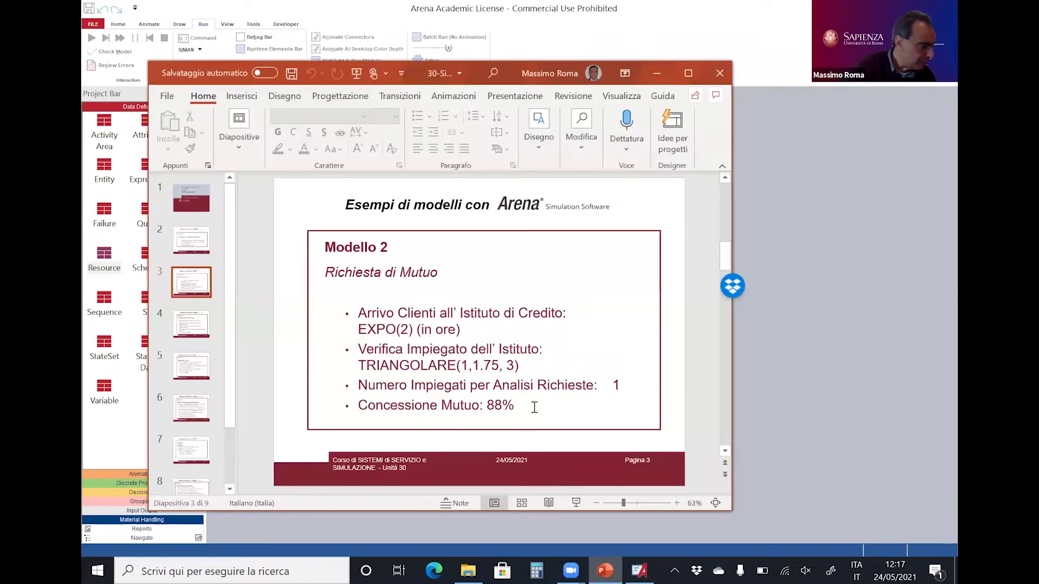
pyautogui.scroll(-1, 499, 357)
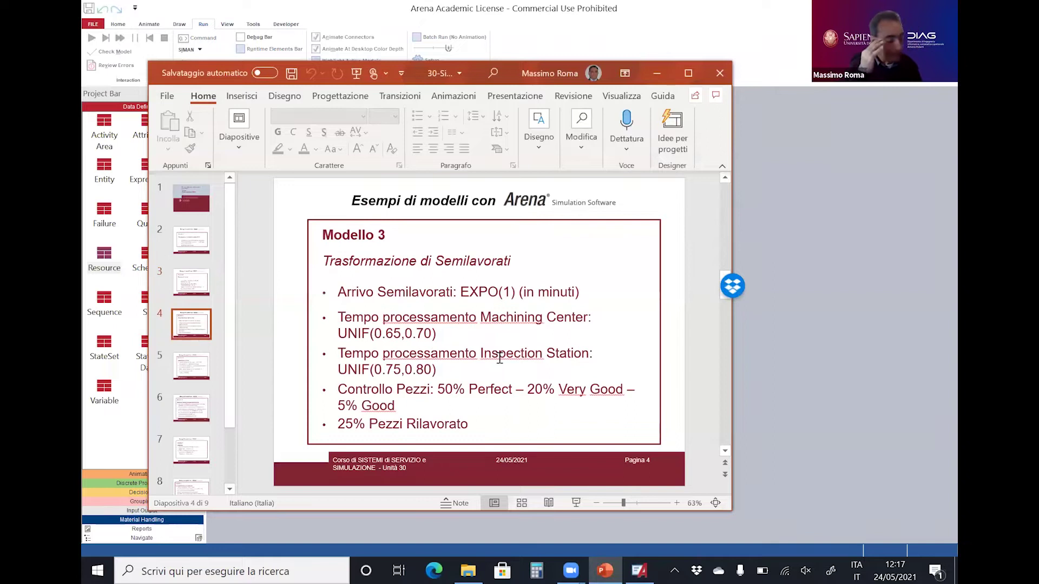
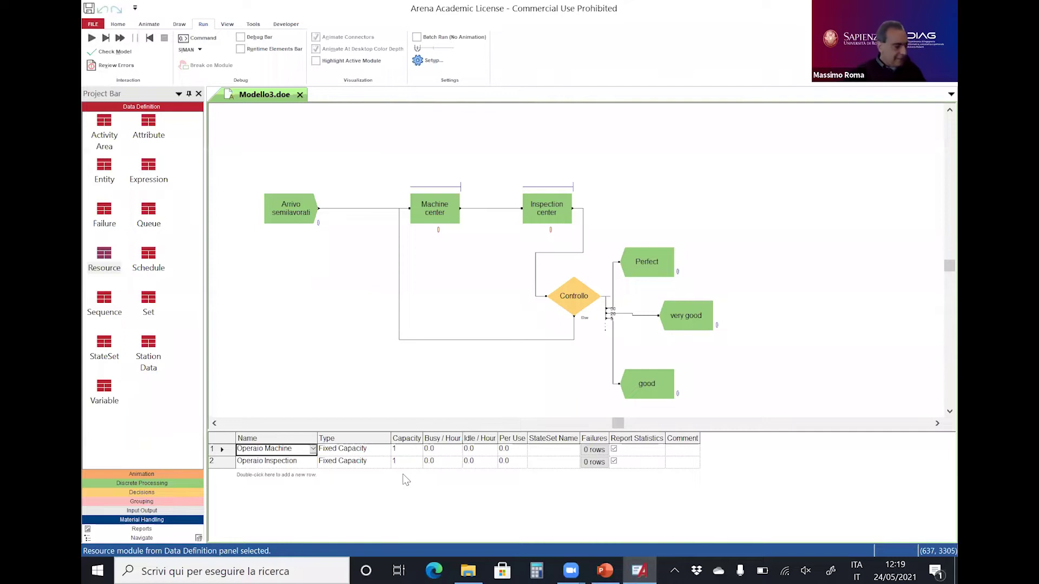
# Step: Look at the available type options for the Operaio Machine resource in Modello3.doe, keeping Fixed Capacity
pyautogui.click(386, 450)
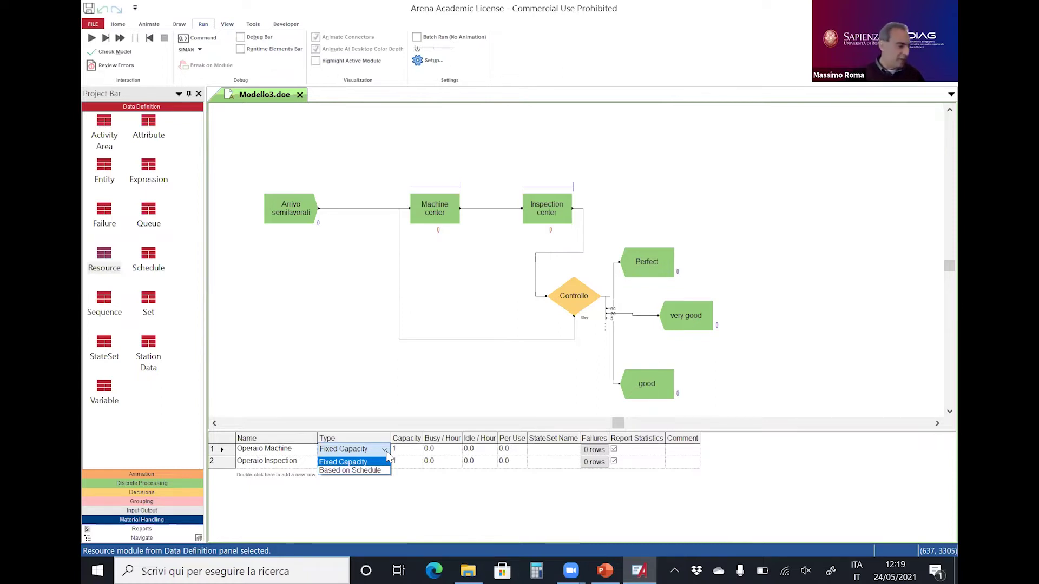
pyautogui.click(411, 495)
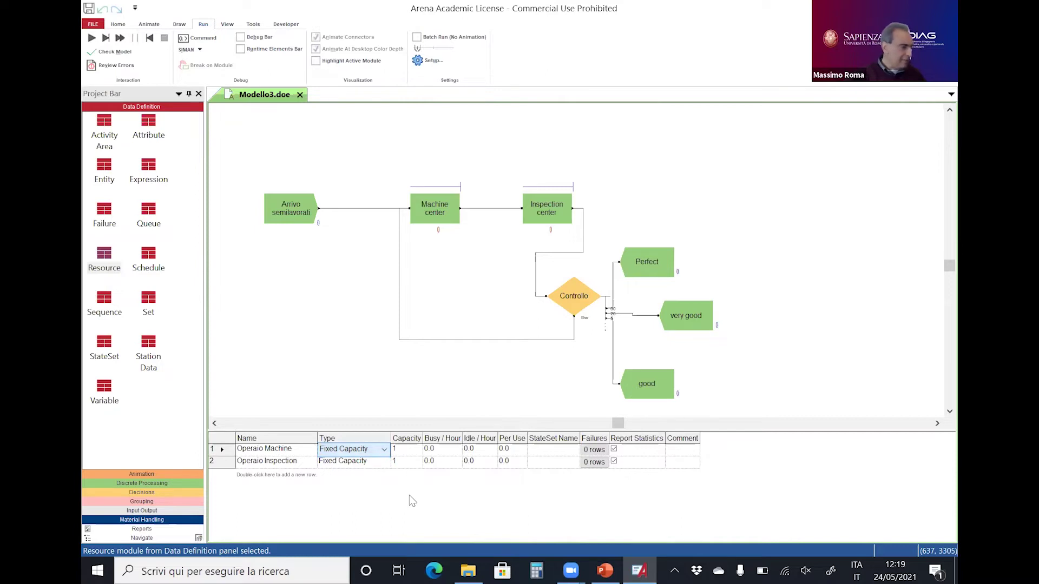
# Step: Review the logic, resource and delay settings of the Machine center process, and close its properties
pyautogui.doubleClick(437, 207)
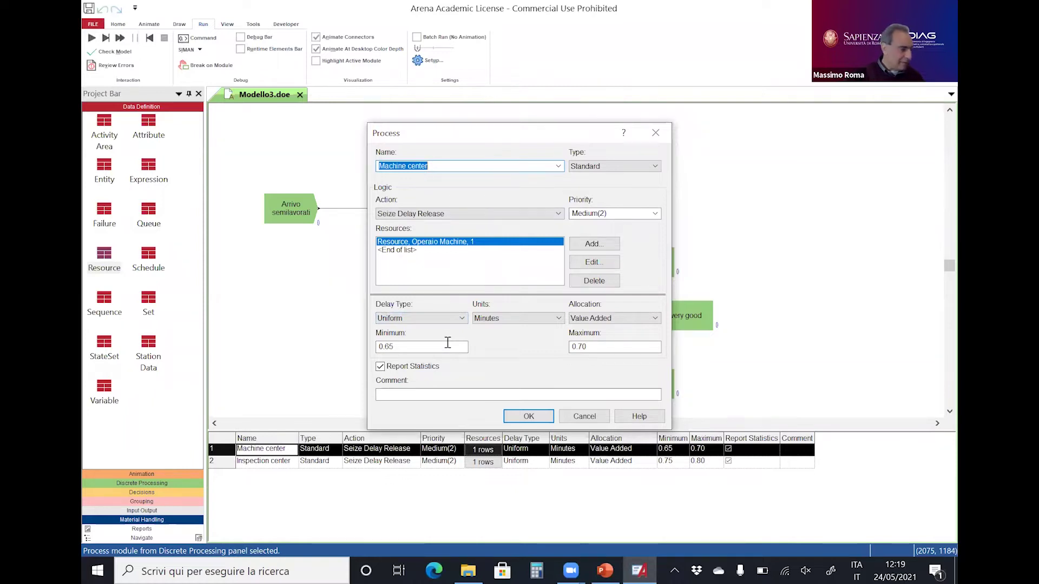
pyautogui.click(528, 416)
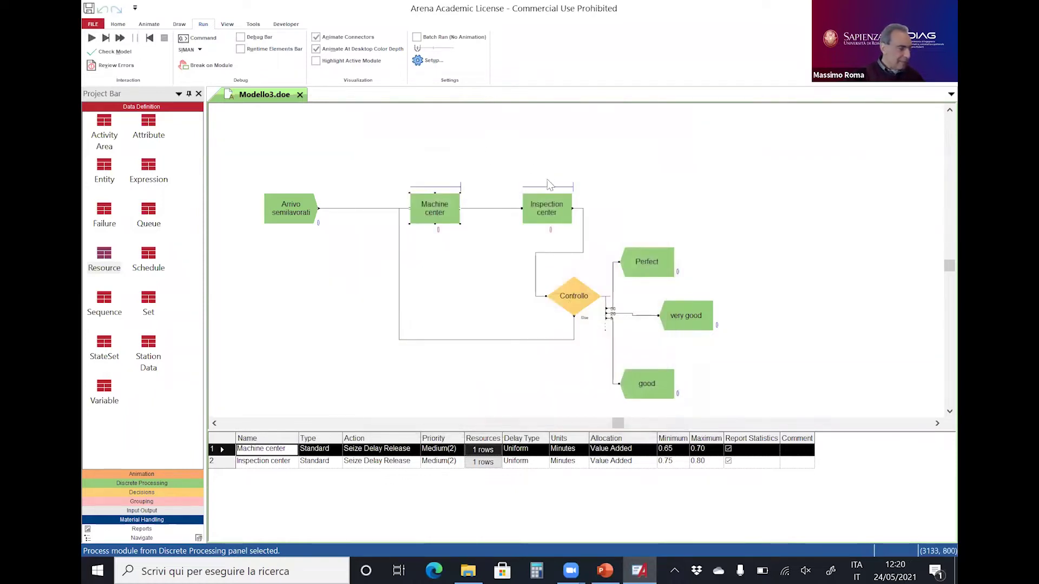
# Step: Add Operaio Machine with 1 unit to seize/release as a second resource of the Inspection center process
pyautogui.doubleClick(547, 214)
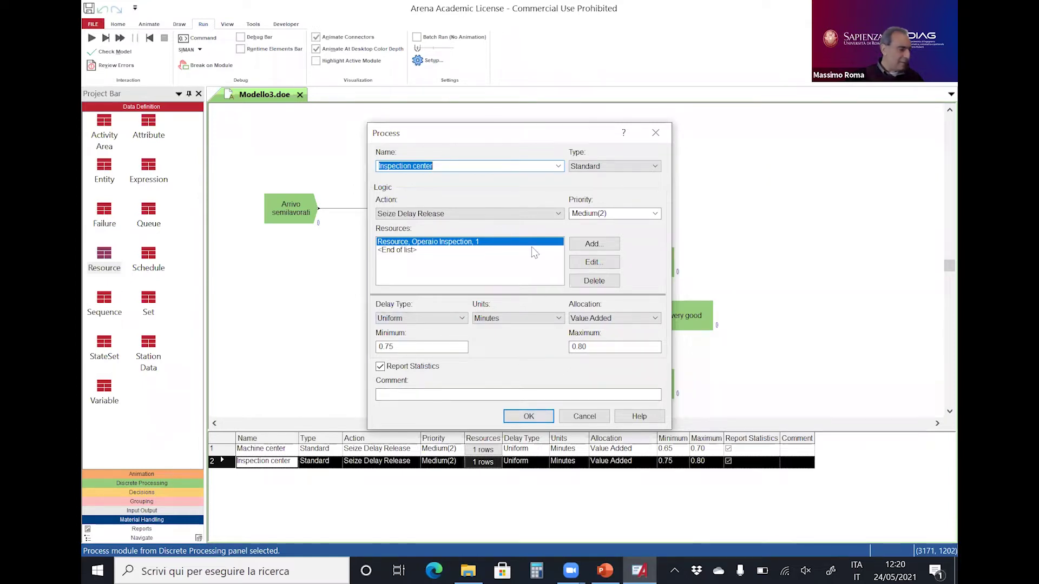
pyautogui.click(599, 244)
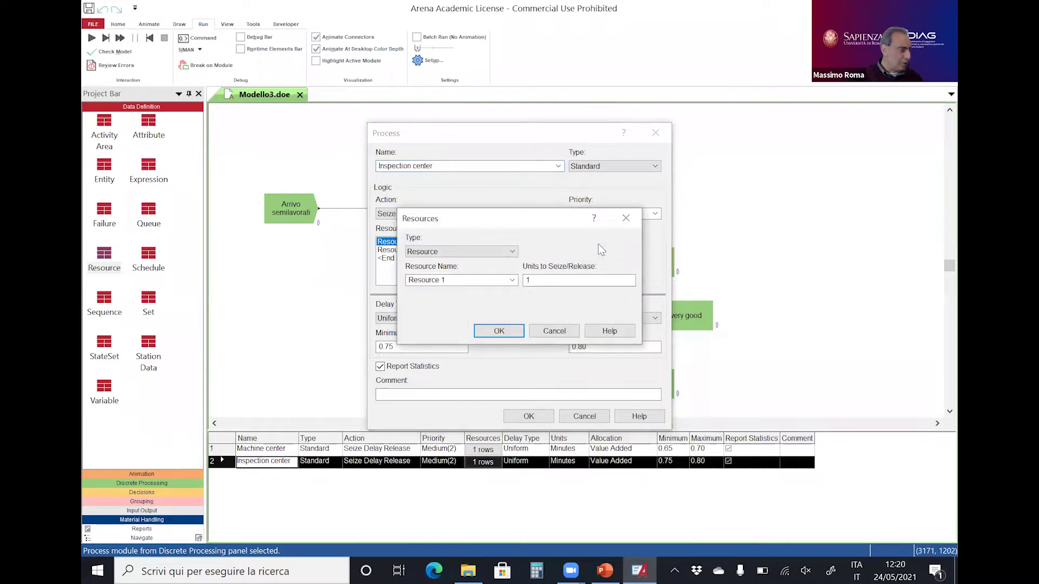
pyautogui.click(513, 281)
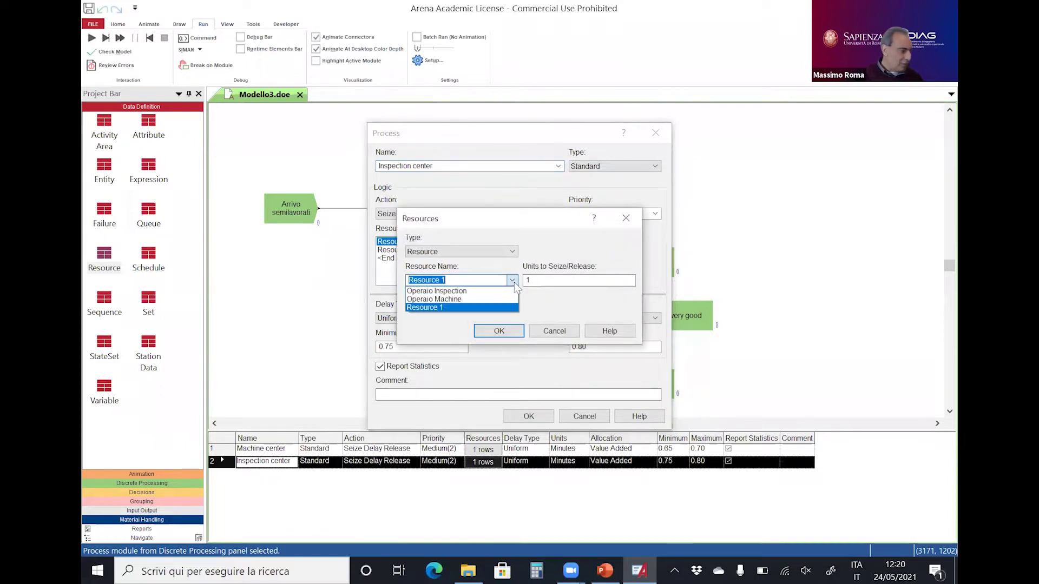
pyautogui.click(484, 299)
pyautogui.click(498, 331)
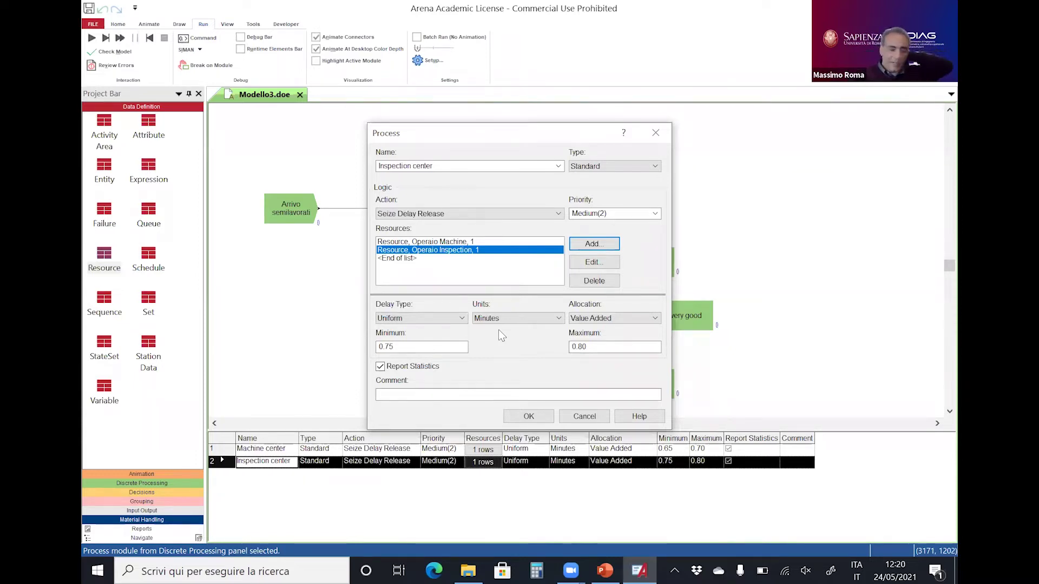
# Step: Delete the Operaio Machine resource from the Inspection center process and confirm the process settings
pyautogui.click(457, 241)
pyautogui.click(592, 281)
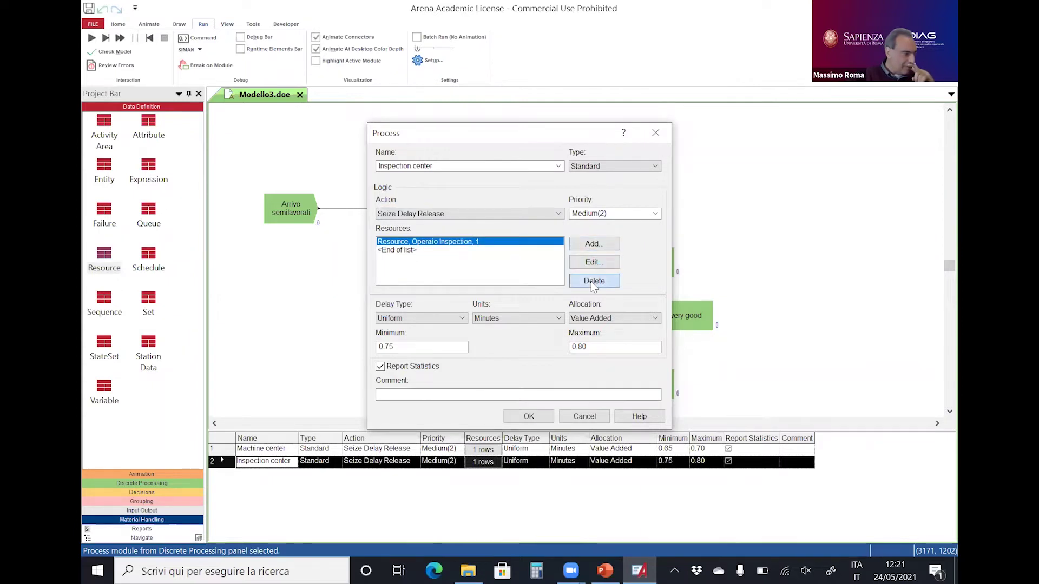
pyautogui.click(521, 417)
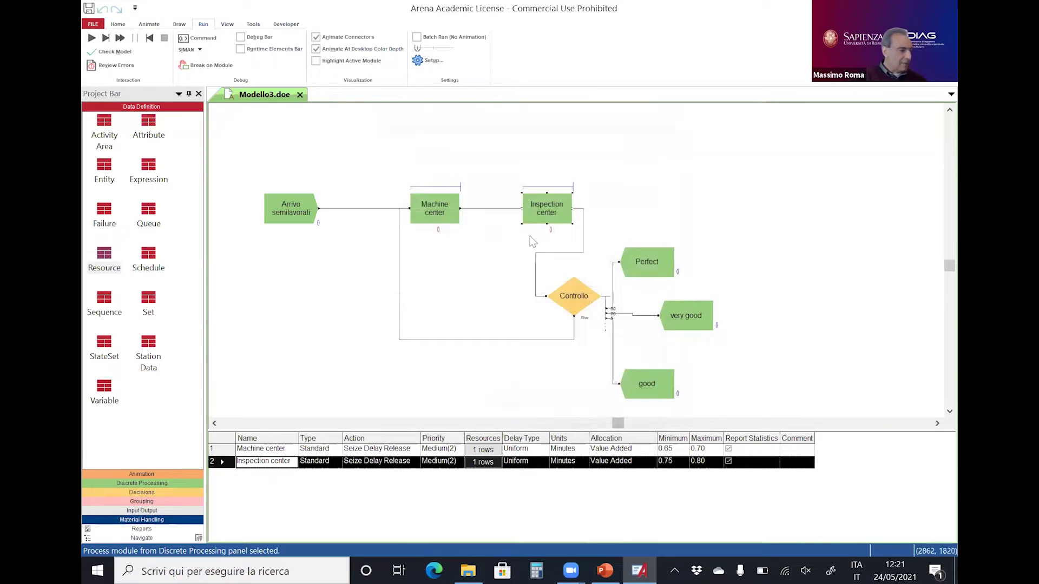
# Step: Open the Controllo decide module and look at the available type options, keeping N-way by Chance
pyautogui.doubleClick(582, 306)
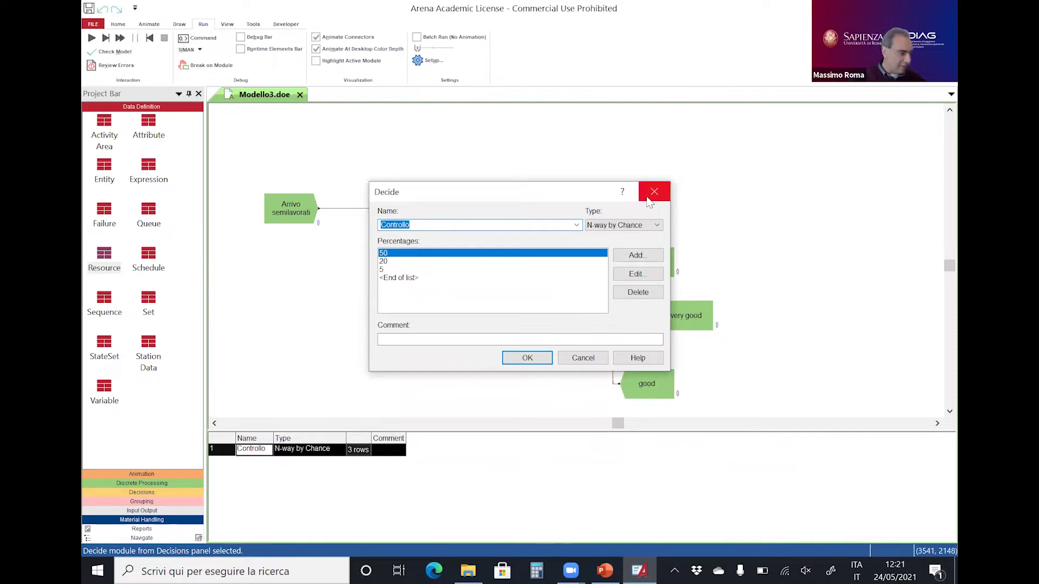
pyautogui.click(657, 225)
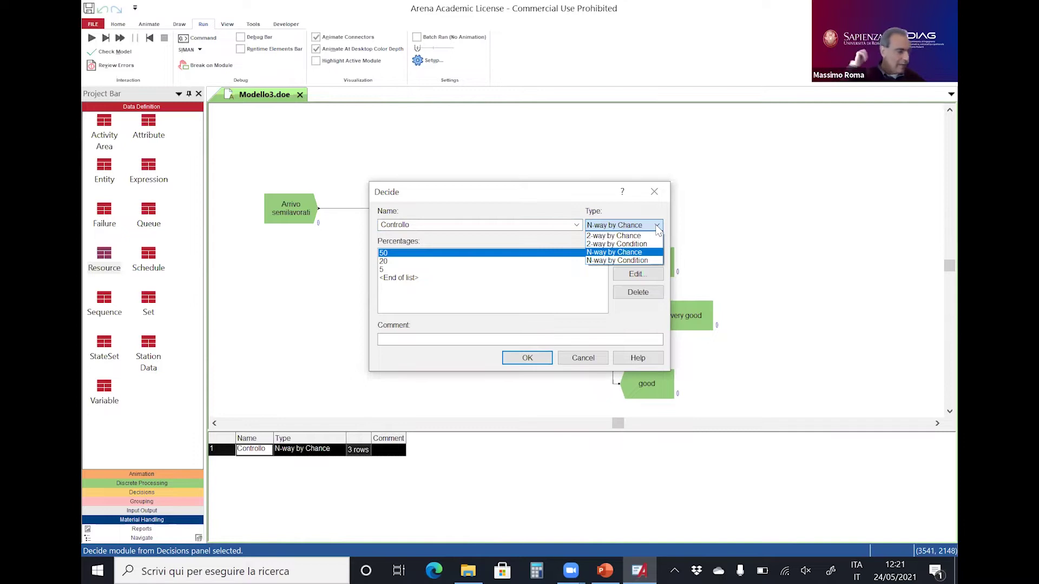
pyautogui.click(656, 227)
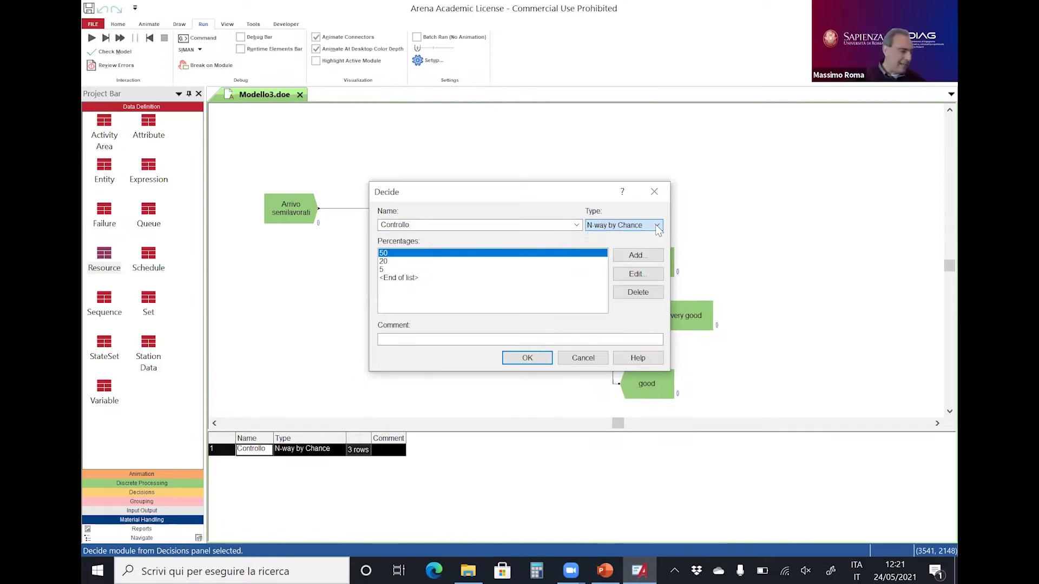
# Step: Inspect Controllo's list of branch percentages and the entry form for an additional condition, and cancel without adding one
pyautogui.click(540, 271)
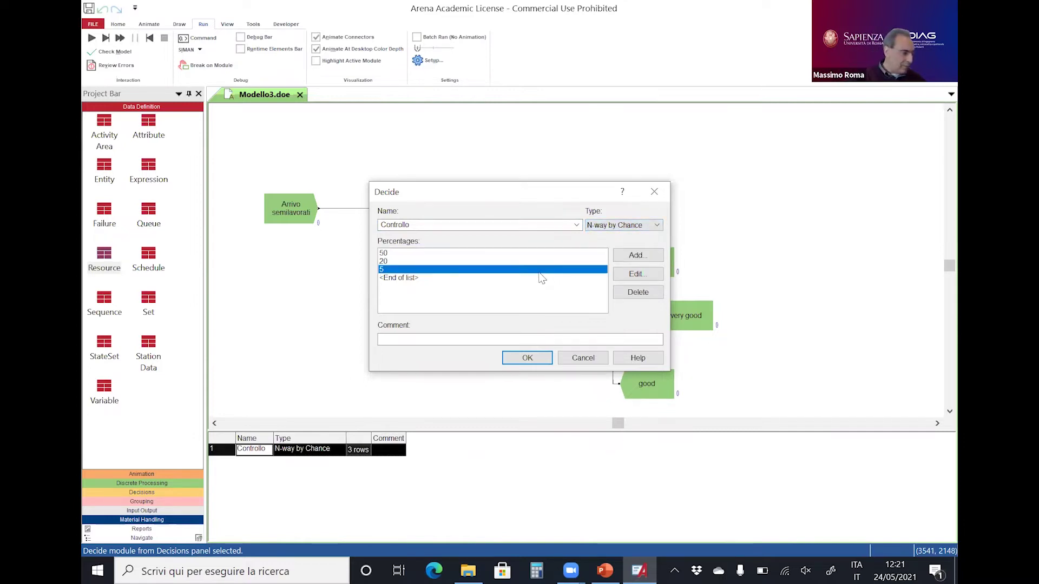
pyautogui.click(424, 254)
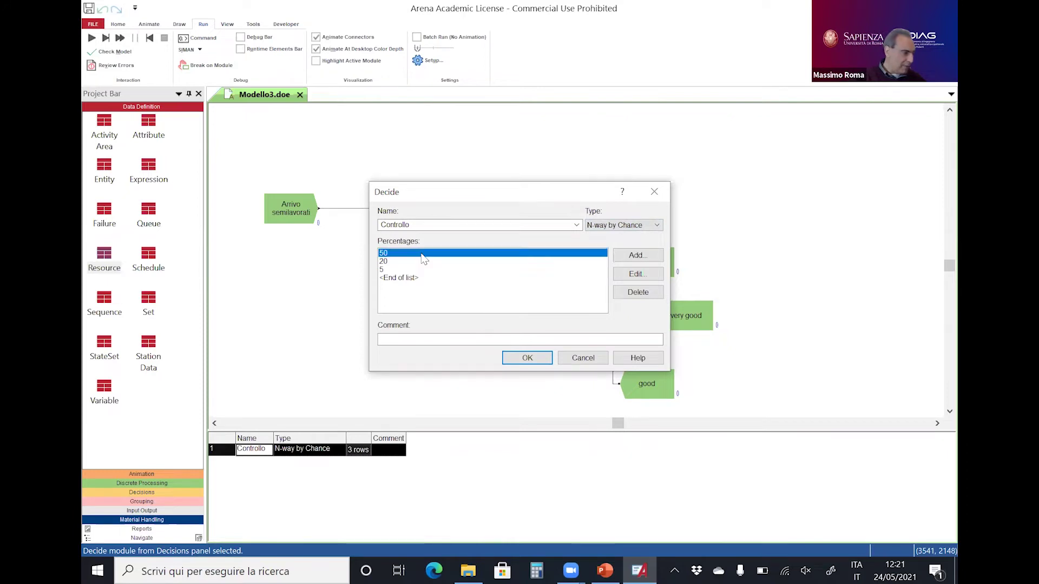
pyautogui.click(647, 256)
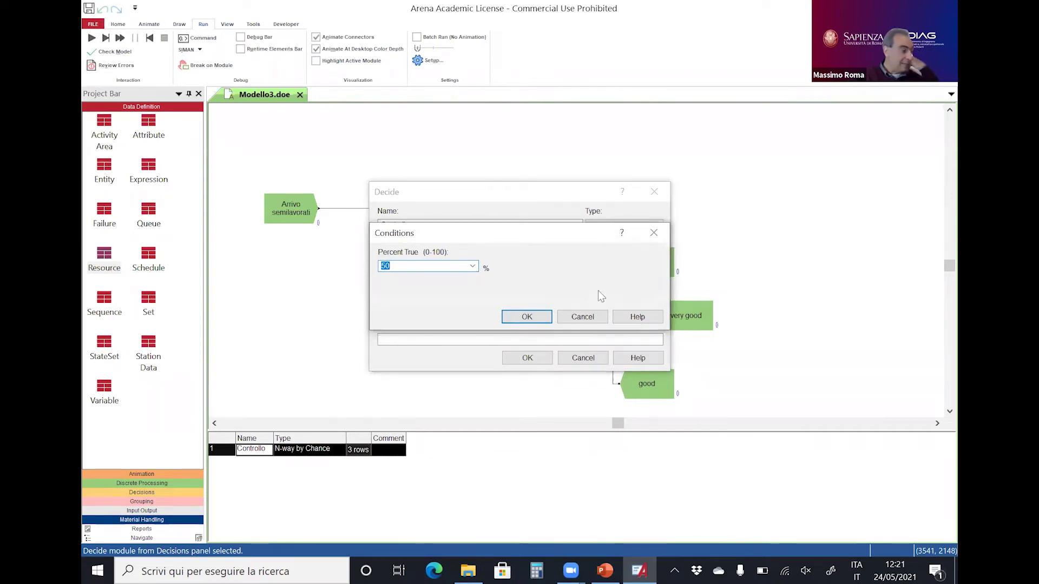
pyautogui.click(582, 317)
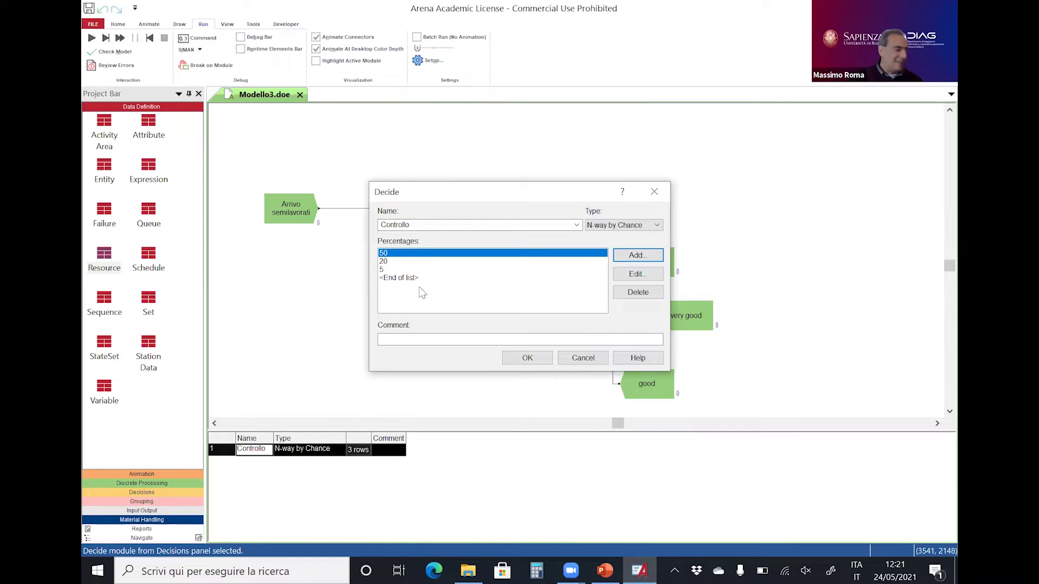
pyautogui.click(576, 359)
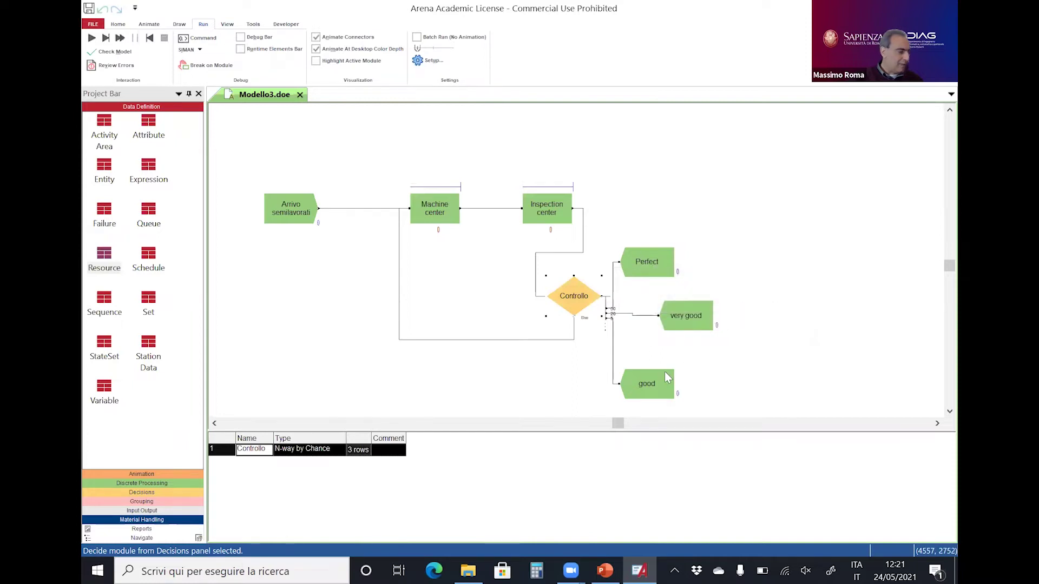
# Step: Examine the flowchart's Controllo branches to Perfect, very good and good, and the Else connection back to Machine center
pyautogui.click(664, 260)
pyautogui.scroll(1, 661, 258)
pyautogui.scroll(-1, 662, 257)
pyautogui.moveTo(524, 163); pyautogui.dragTo(690, 384)
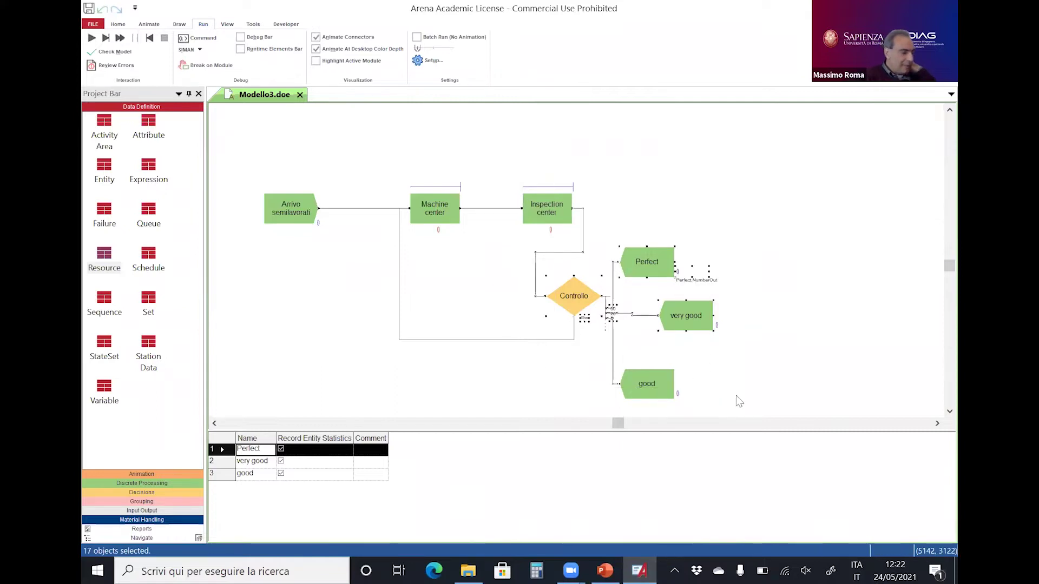
pyautogui.scroll(3, 739, 400)
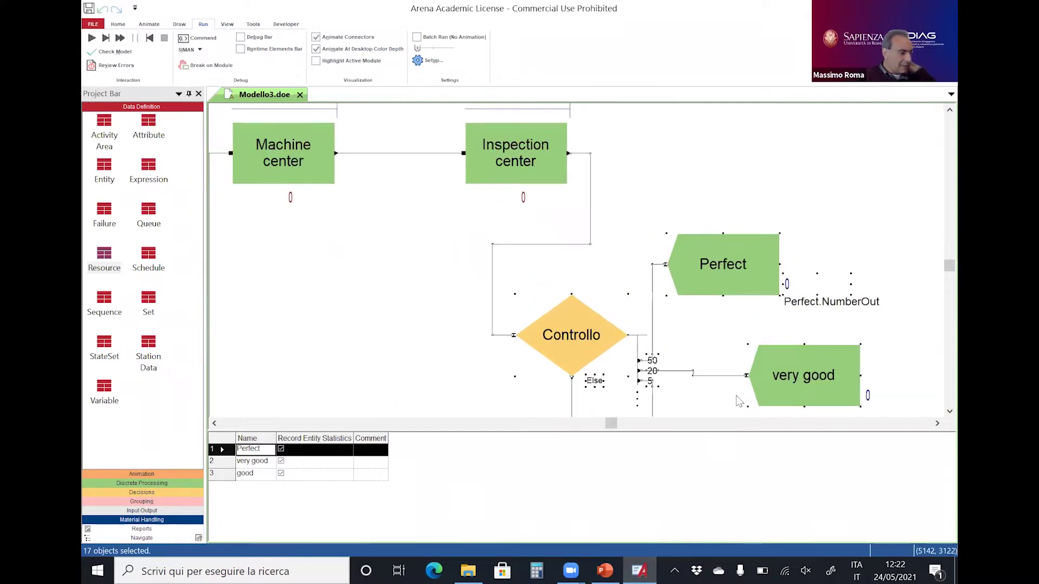
pyautogui.click(726, 194)
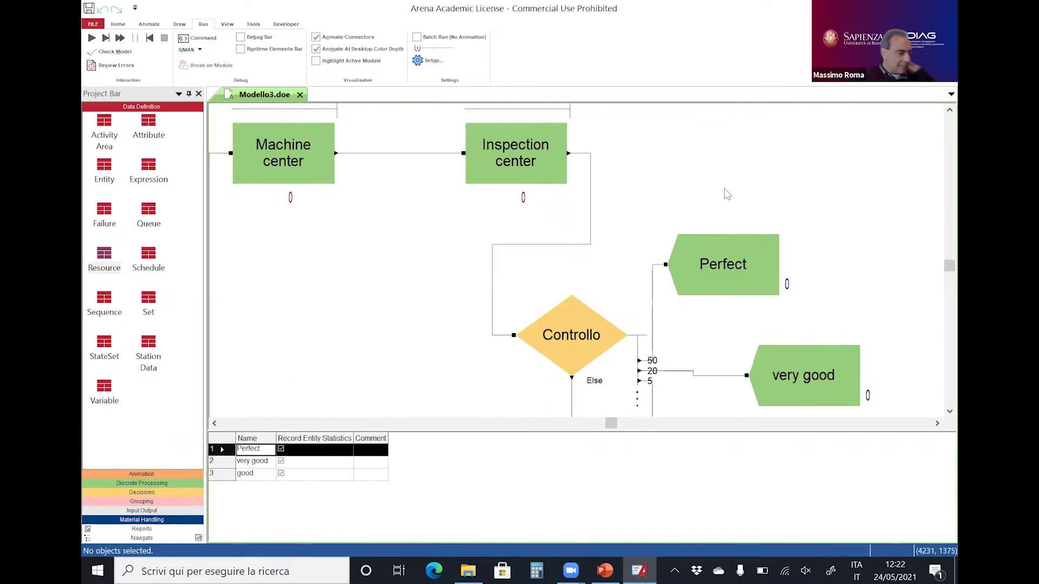
pyautogui.scroll(-1, 750, 241)
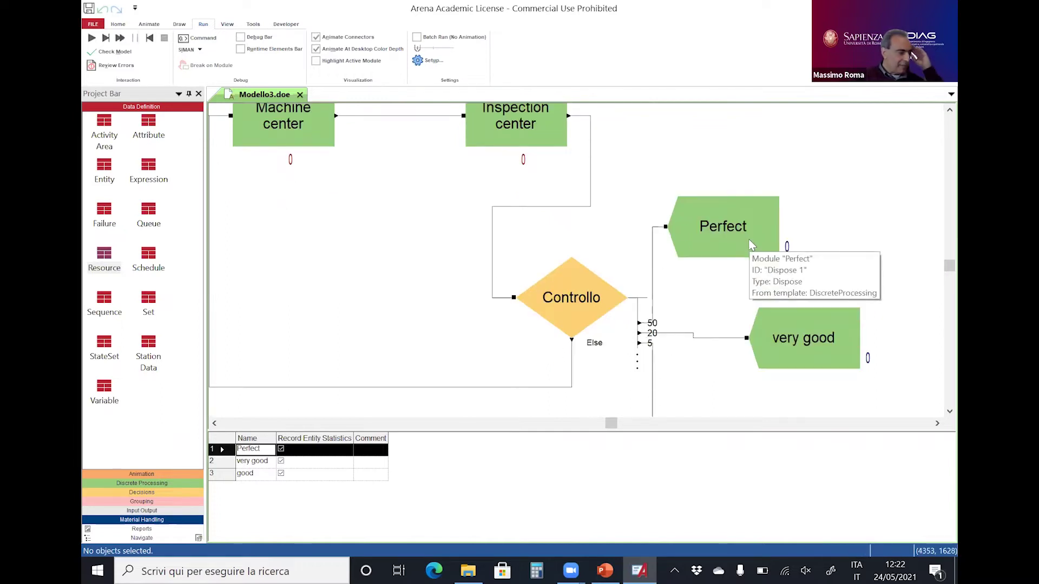
pyautogui.scroll(-3, 750, 244)
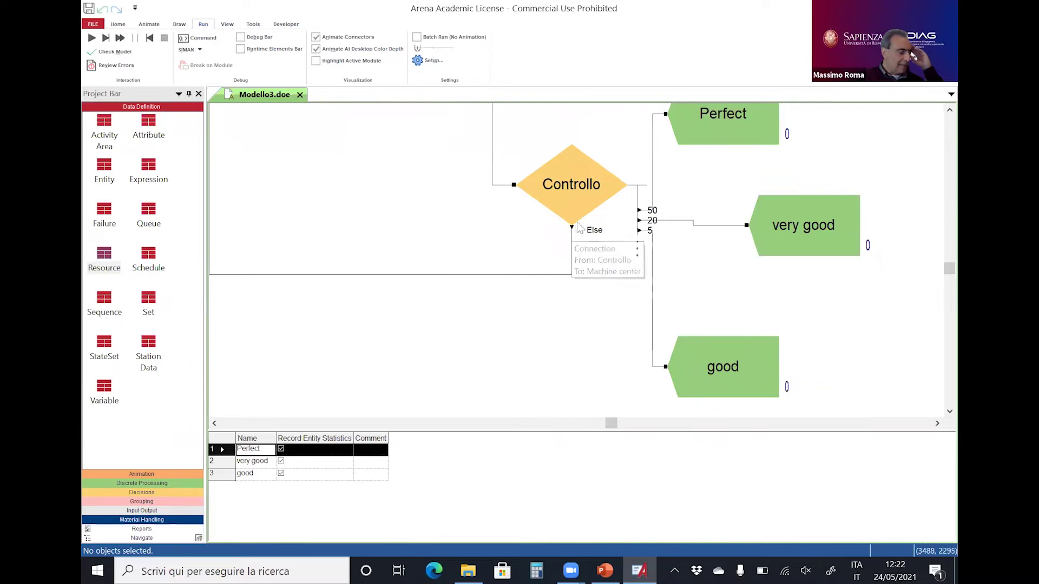
pyautogui.scroll(2, 582, 281)
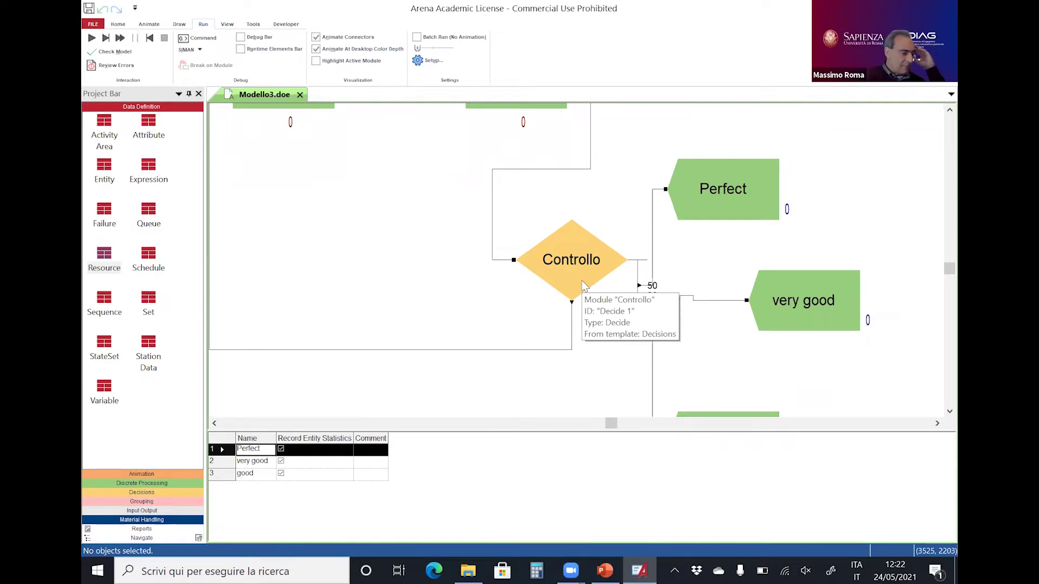
pyautogui.scroll(-2, 582, 281)
pyautogui.scroll(-1, 582, 281)
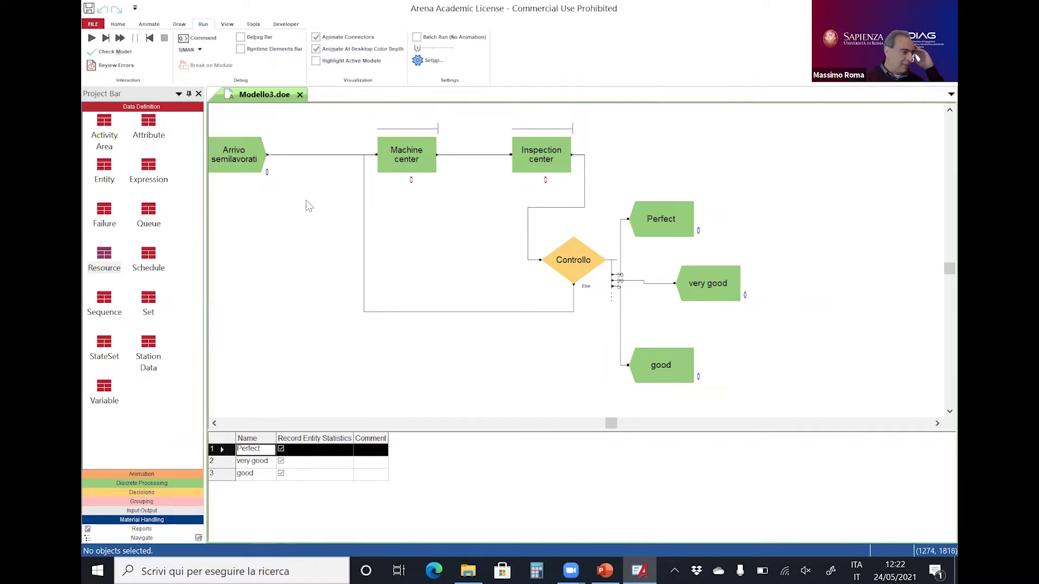
pyautogui.scroll(3, 415, 200)
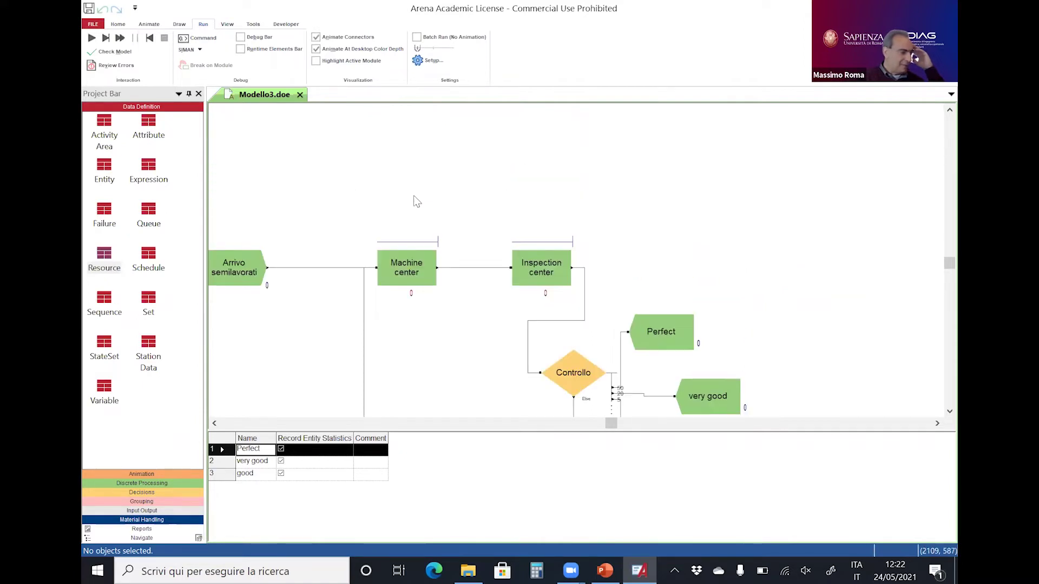
pyautogui.scroll(-1, 487, 183)
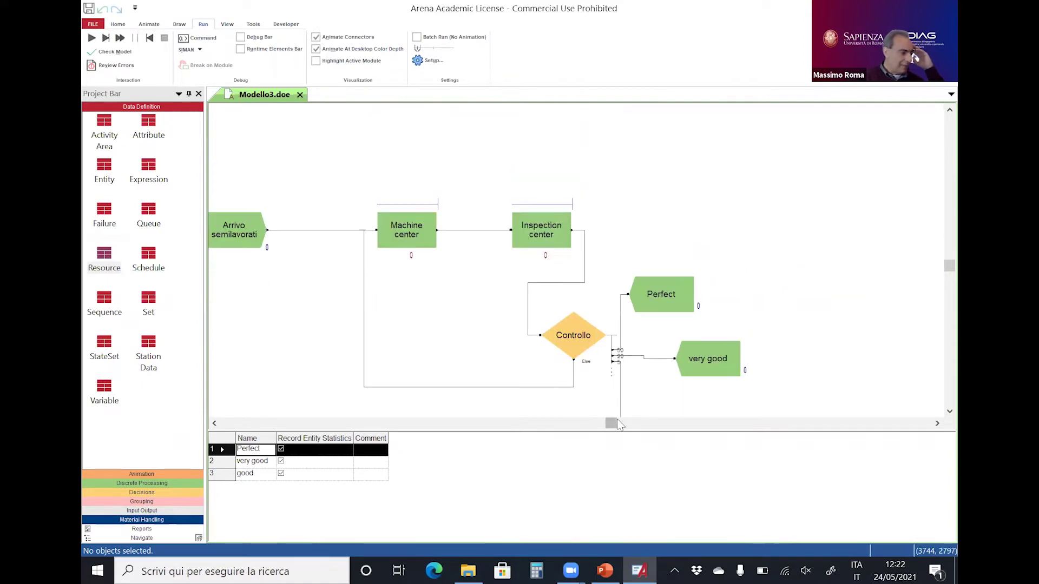
pyautogui.moveTo(614, 423); pyautogui.dragTo(611, 425)
pyautogui.scroll(-2, 611, 379)
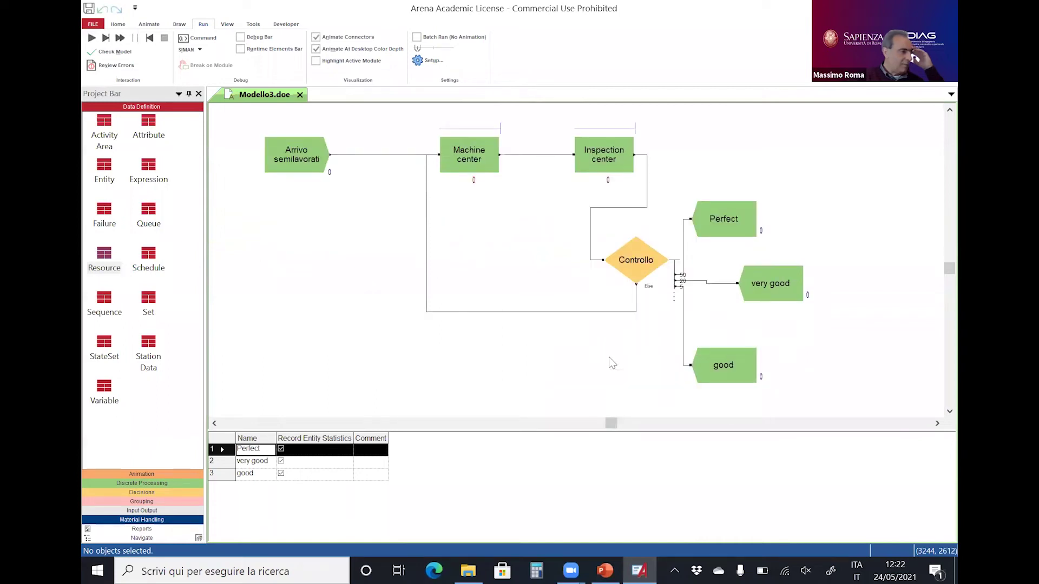
# Step: Confirm the run setup with 10 replications and start the Modello3 simulation
pyautogui.click(418, 61)
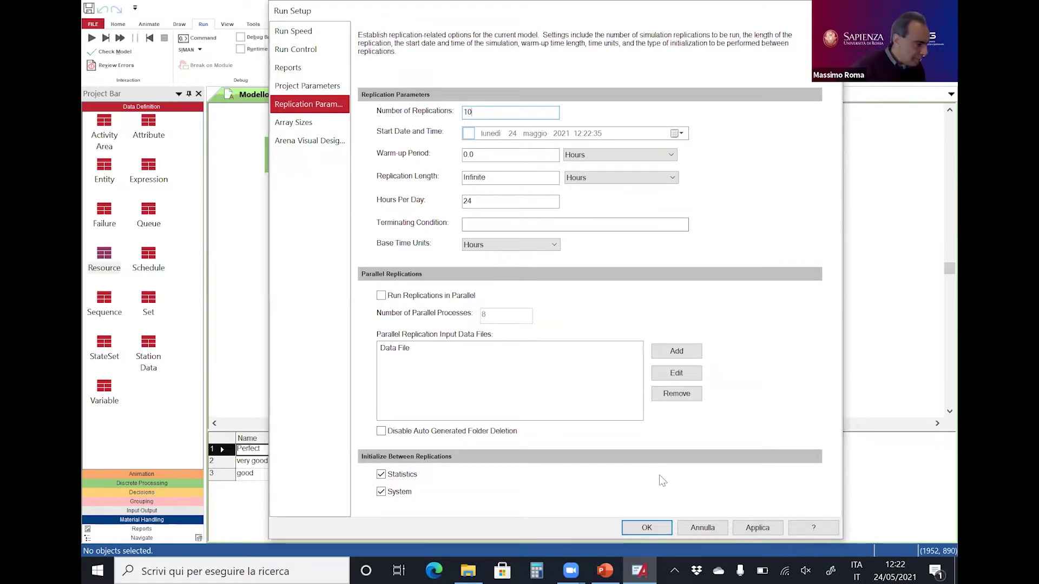
pyautogui.click(636, 528)
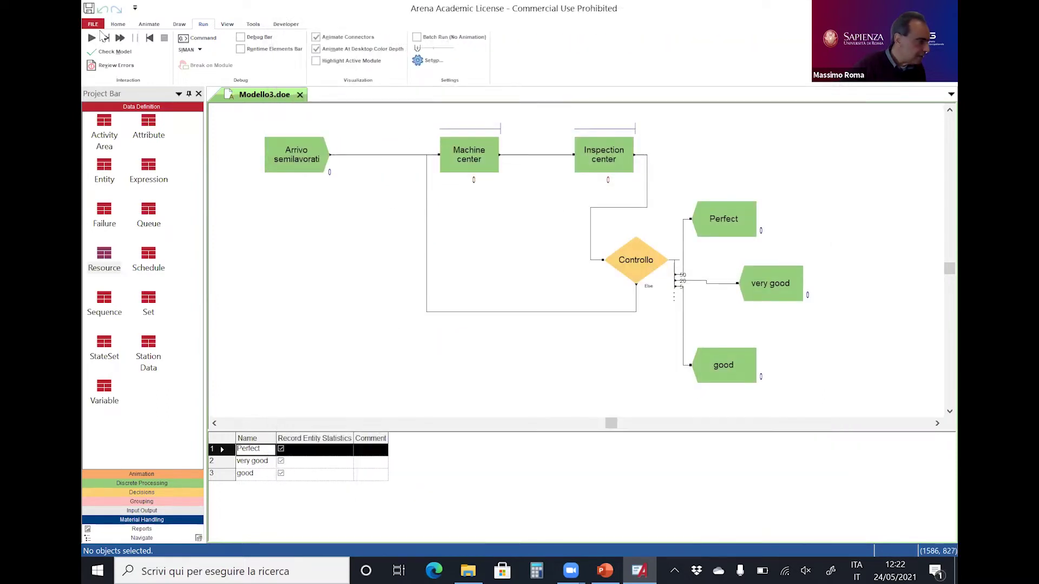
pyautogui.click(91, 37)
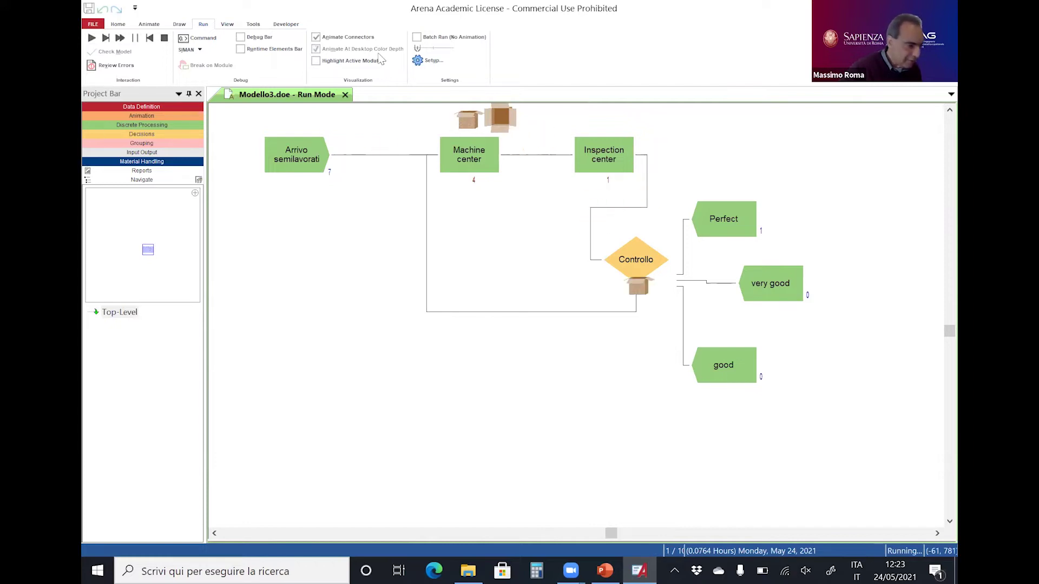
# Step: Raise the running simulation's animation speed factor to 100 and bring it back down to about 0.18
pyautogui.scroll(2, 263, 195)
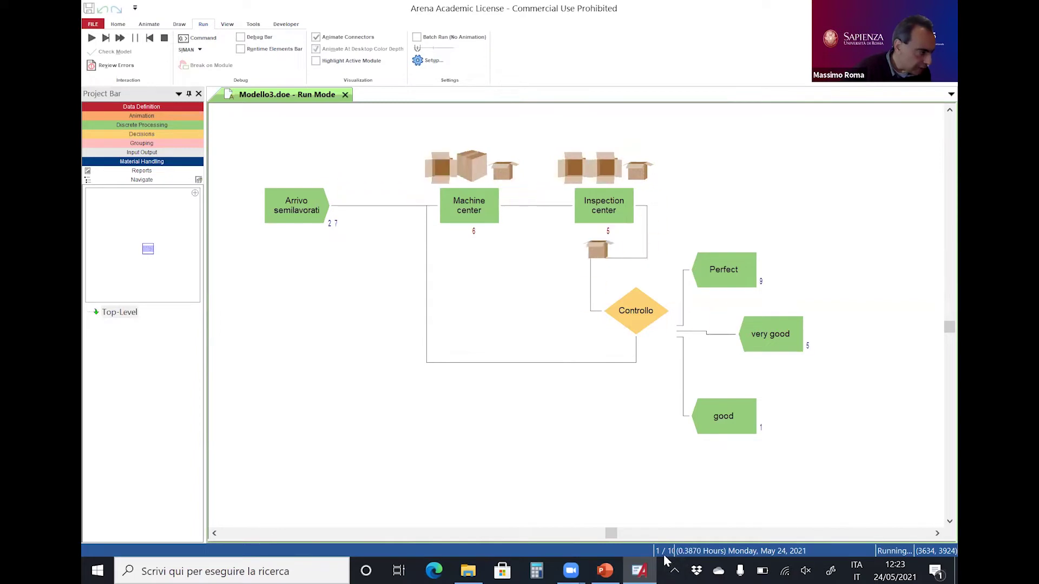
pyautogui.moveTo(418, 48); pyautogui.dragTo(454, 48)
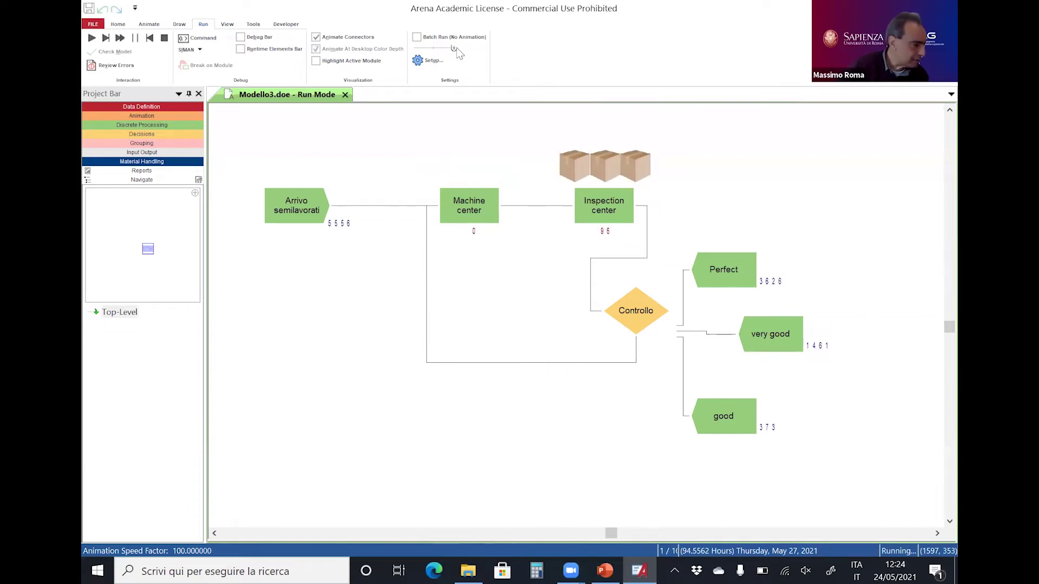
pyautogui.moveTo(456, 48); pyautogui.dragTo(432, 49)
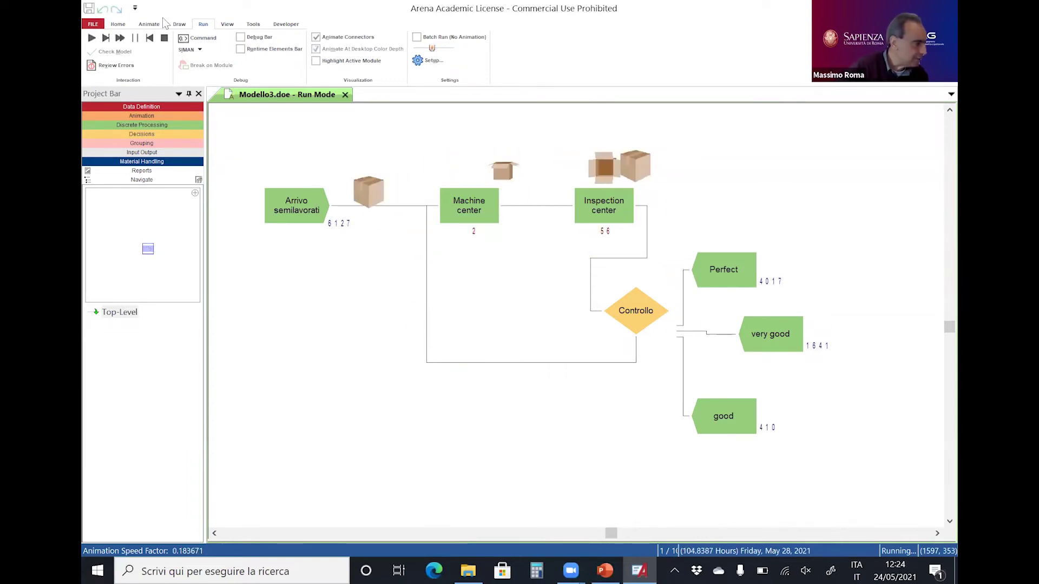
# Step: End the simulation run and close Modello3.doe without saving the changes
pyautogui.click(164, 38)
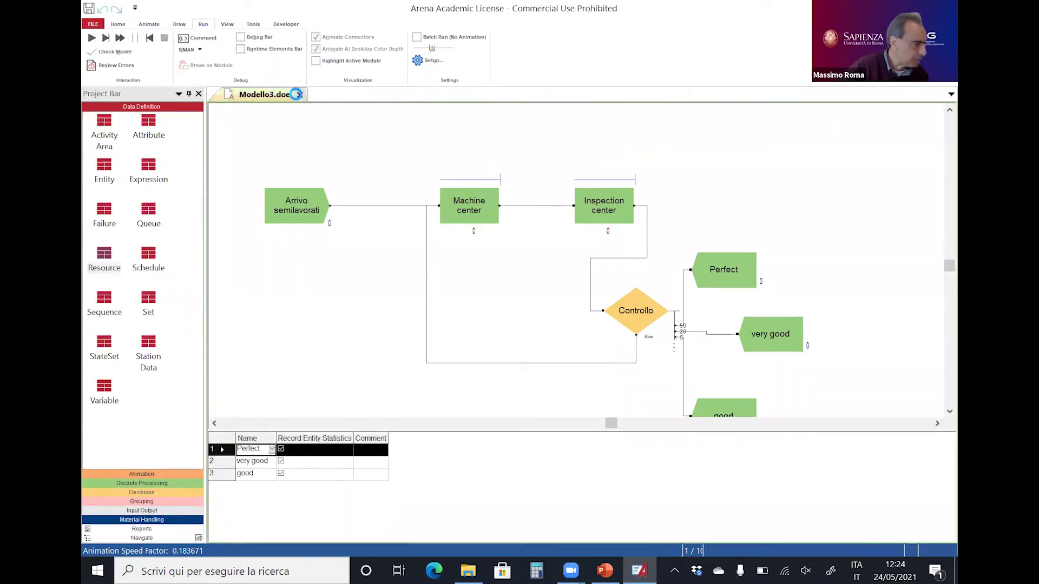
pyautogui.click(299, 94)
pyautogui.click(516, 322)
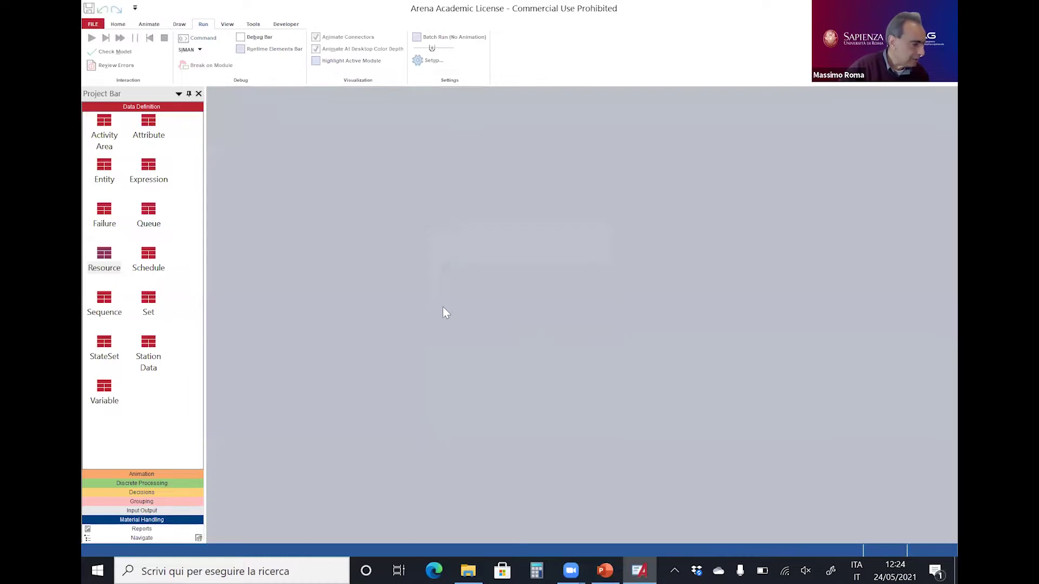
# Step: Switch to the PowerPoint presentation and go to the Modello 4 slide on the Laboratorio di Analisi
pyautogui.click(617, 569)
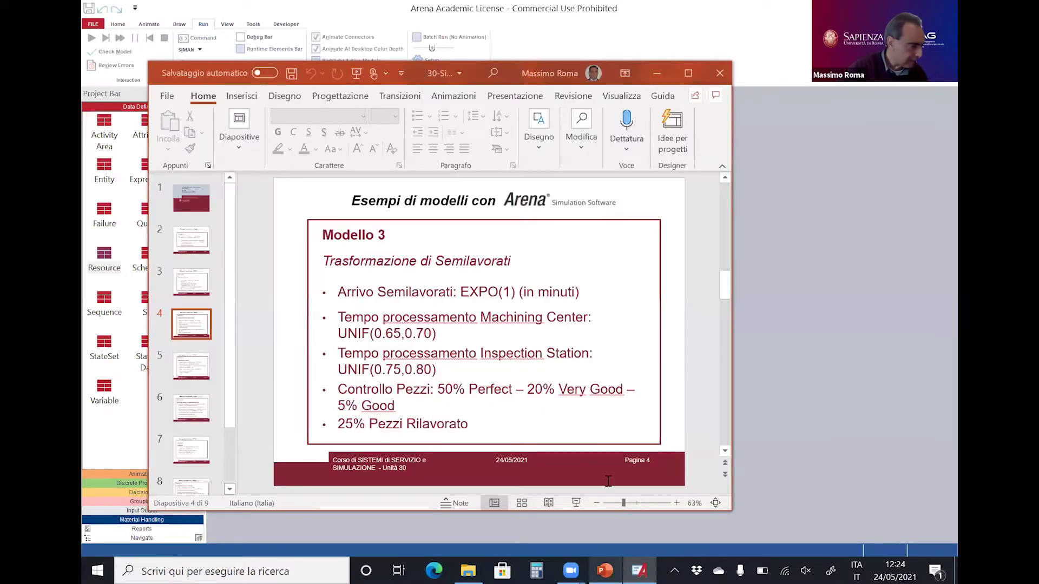
pyautogui.scroll(-1, 604, 424)
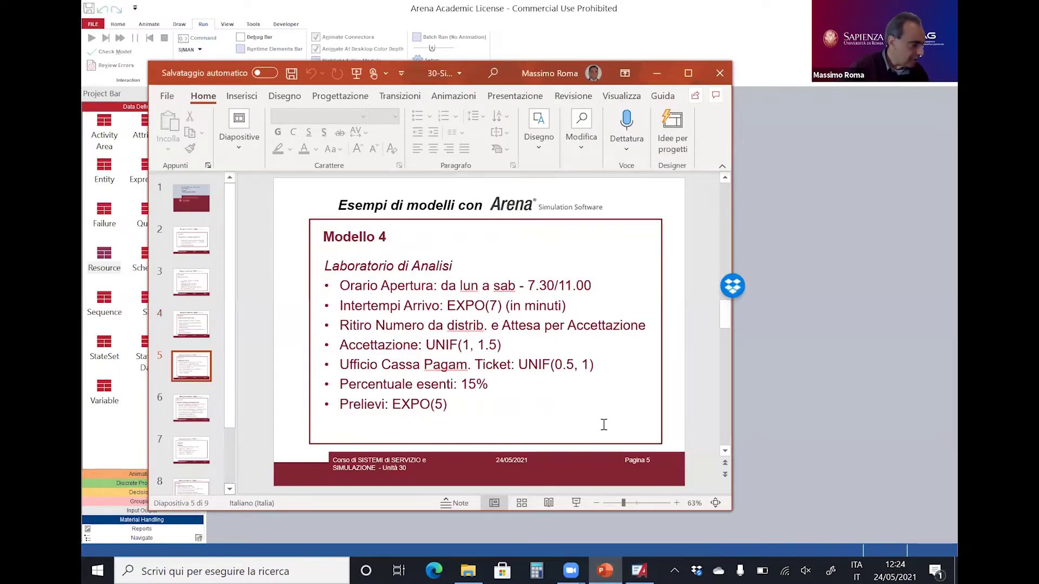
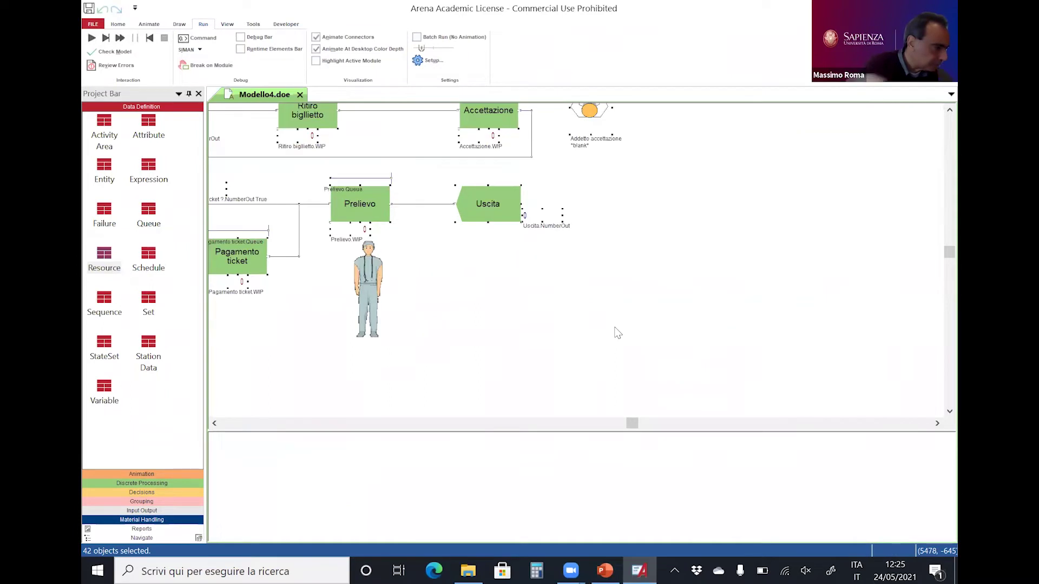
# Step: Bring the whole Modello4 flowchart into view with nothing selected, and review its Entity and Resource definitions
pyautogui.moveTo(637, 426); pyautogui.dragTo(617, 425)
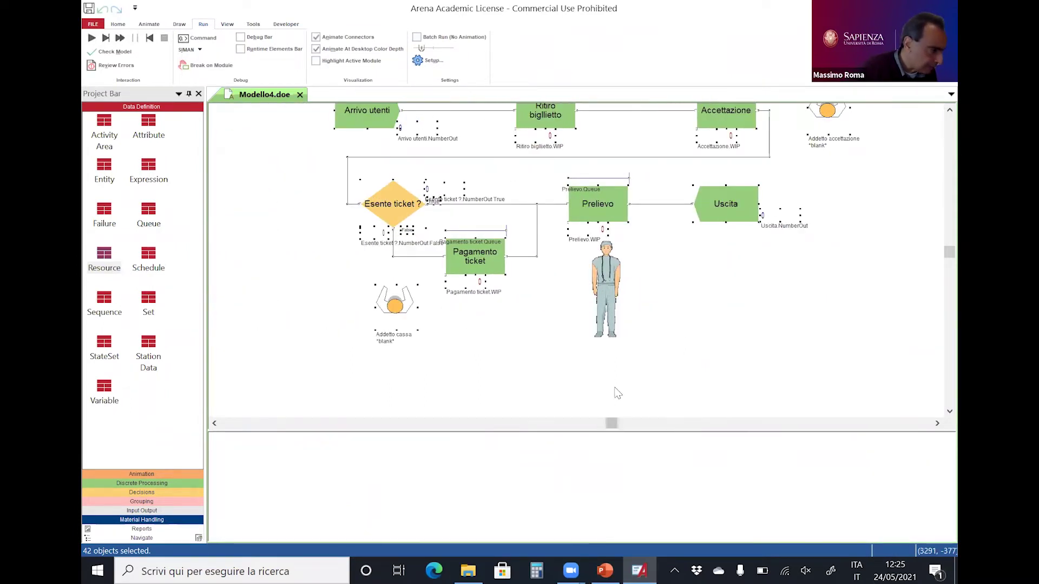
pyautogui.scroll(1, 617, 394)
pyautogui.click(735, 366)
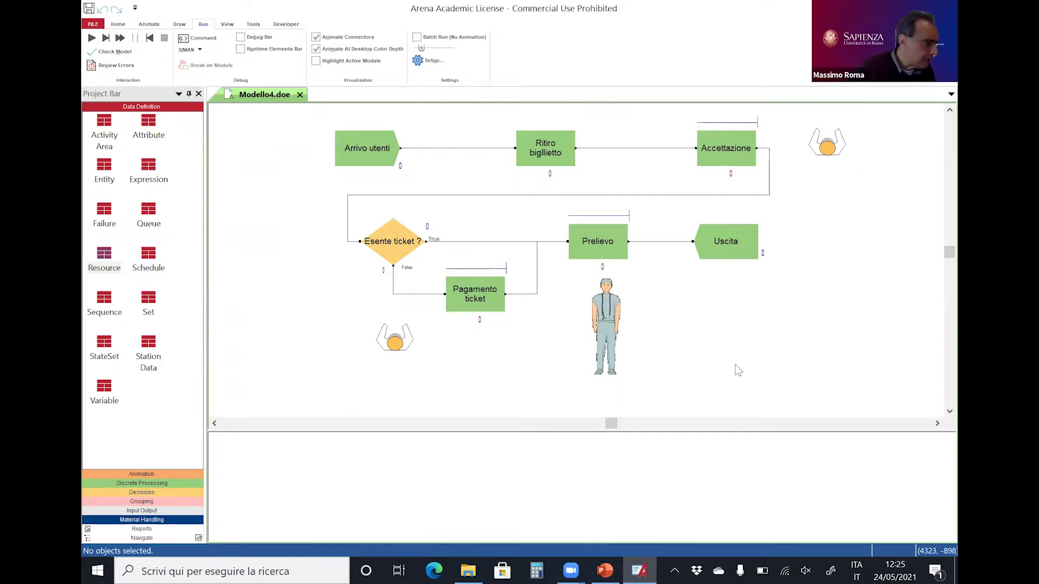
pyautogui.click(102, 166)
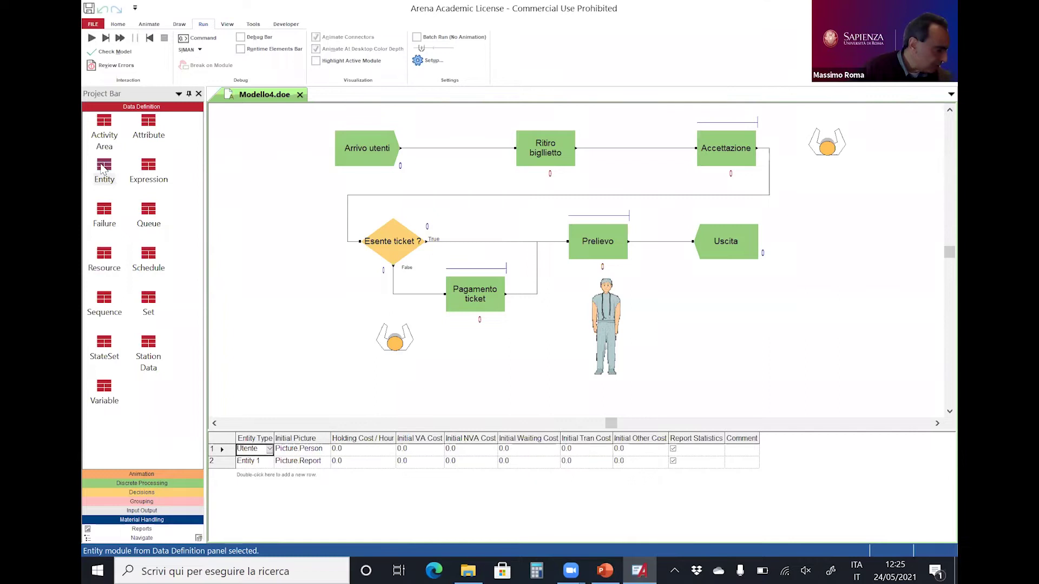
pyautogui.click(104, 254)
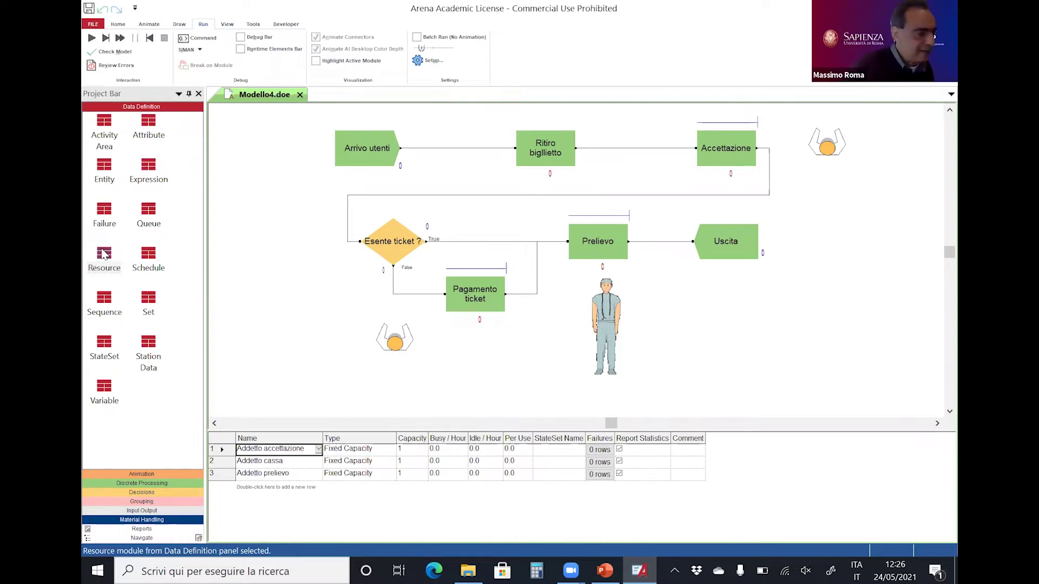
# Step: Review the settings of the Arrivo utenti Create module and the Ritiro biglietto Process module
pyautogui.click(352, 147)
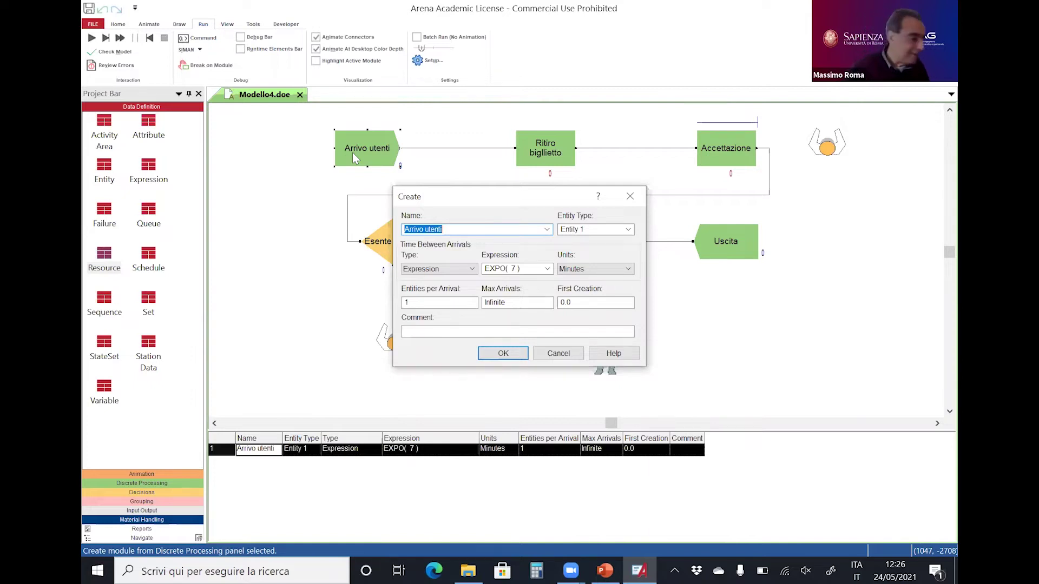
pyautogui.click(497, 355)
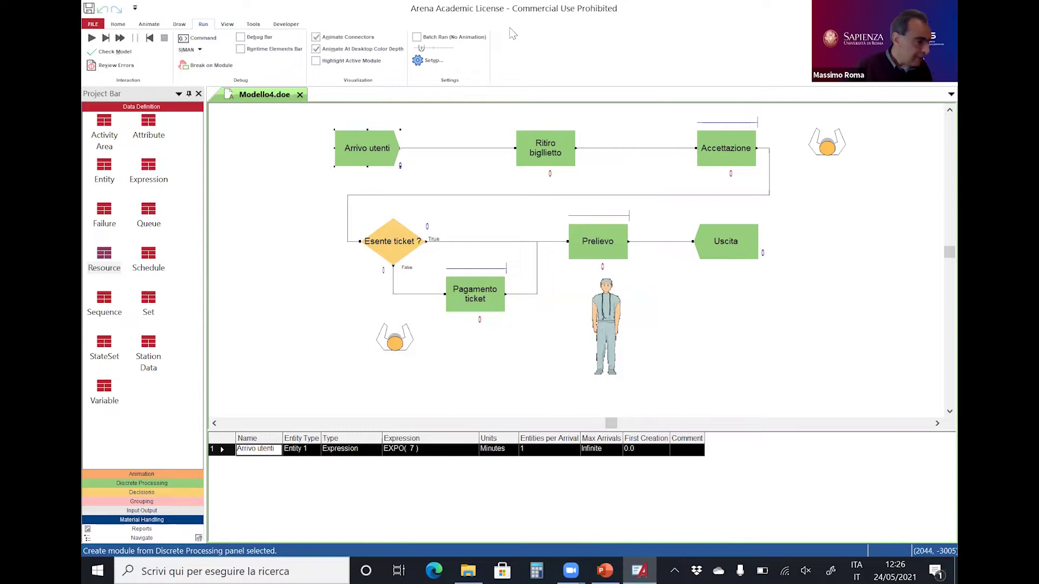
pyautogui.doubleClick(546, 151)
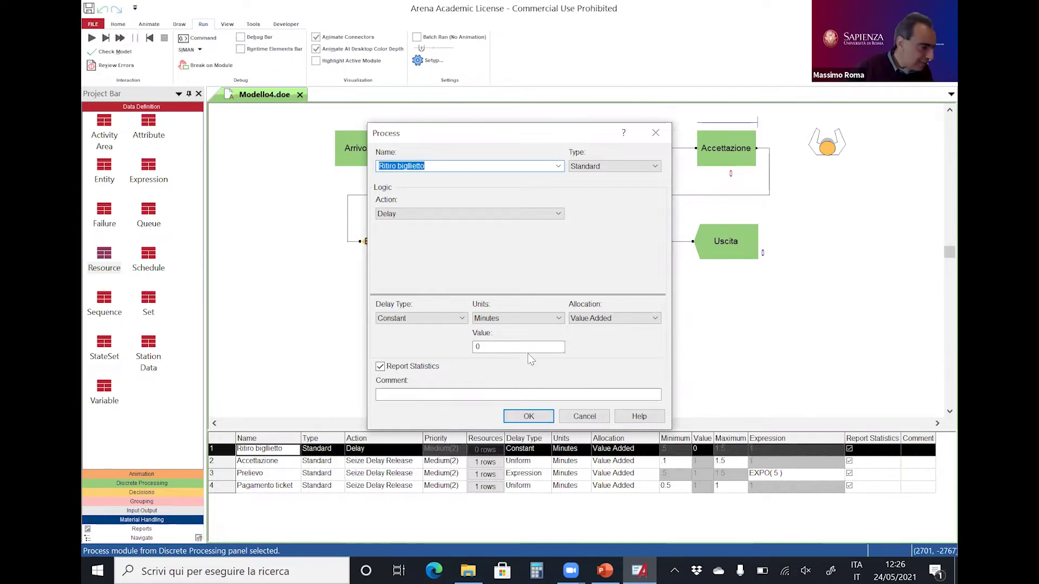
pyautogui.click(529, 416)
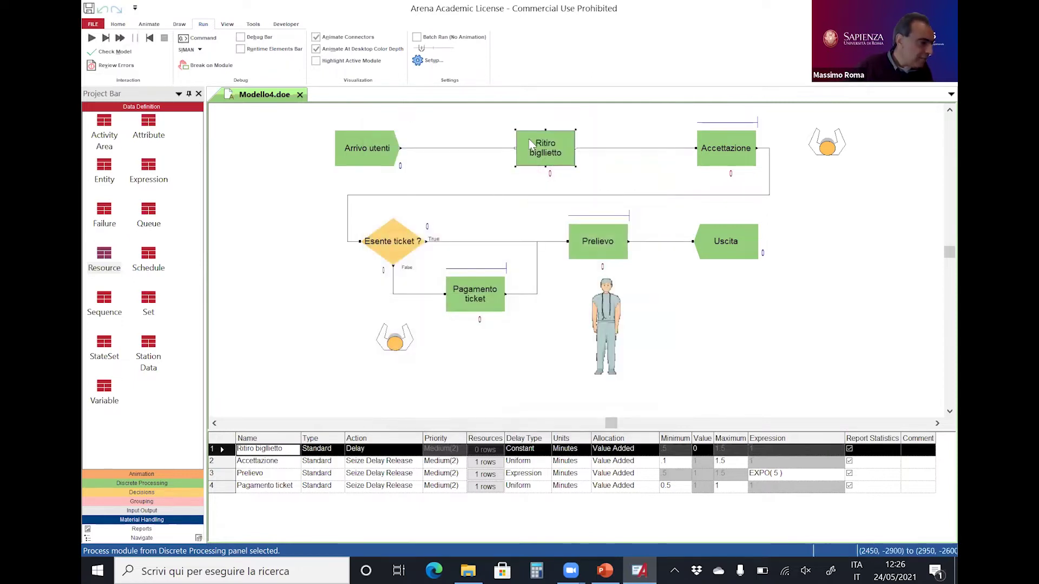
pyautogui.doubleClick(541, 151)
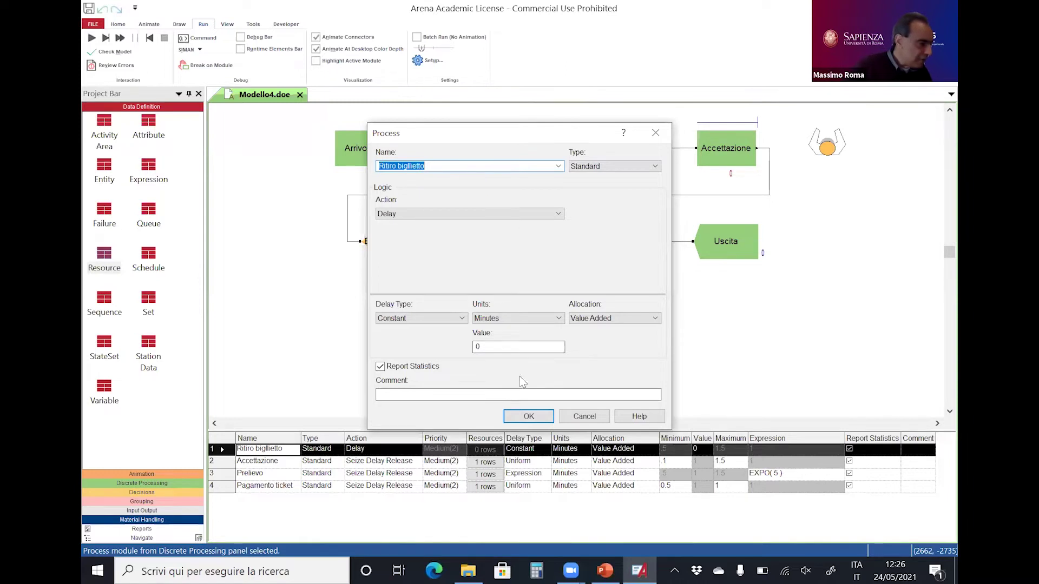
pyautogui.click(528, 417)
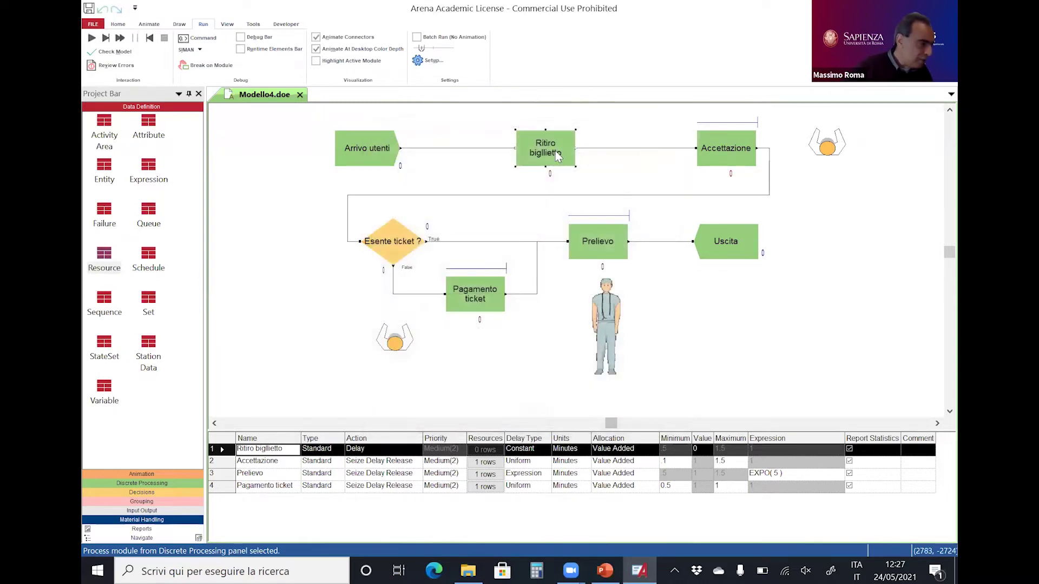
pyautogui.doubleClick(557, 155)
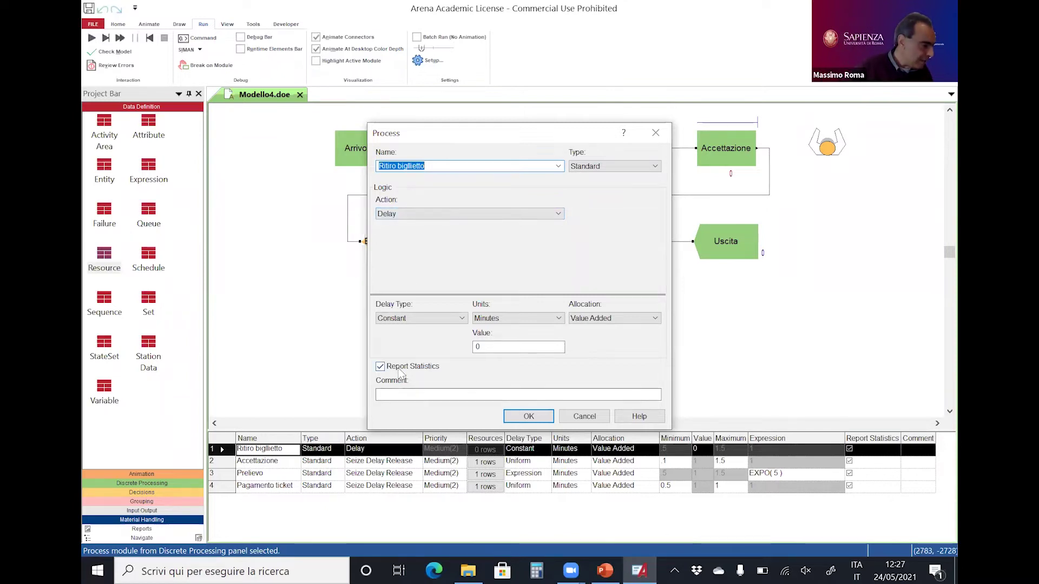
pyautogui.click(538, 419)
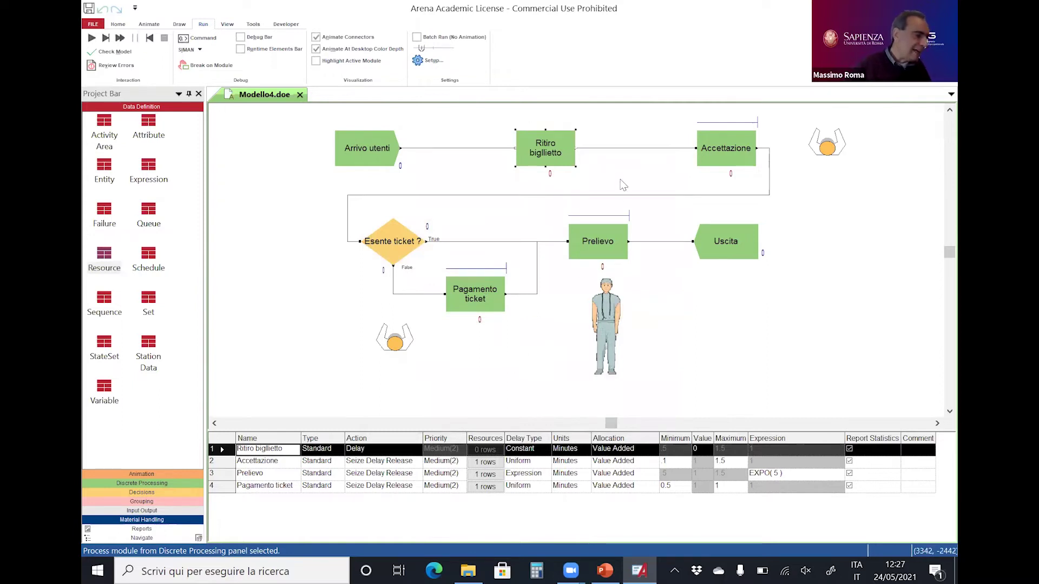
pyautogui.click(607, 167)
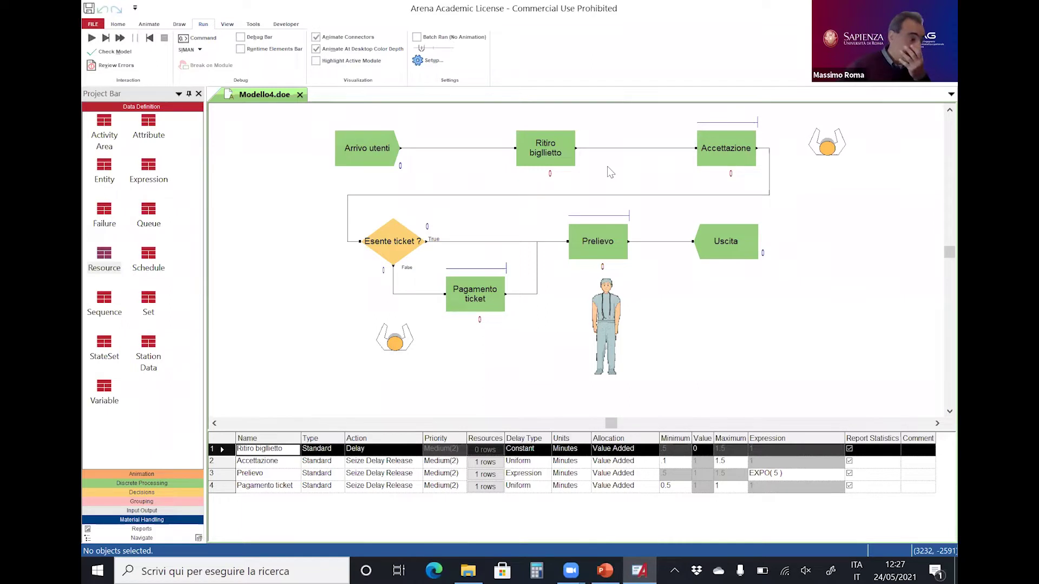
# Step: Review the settings of the Accettazione process and the Esente ticket ? decision
pyautogui.doubleClick(735, 153)
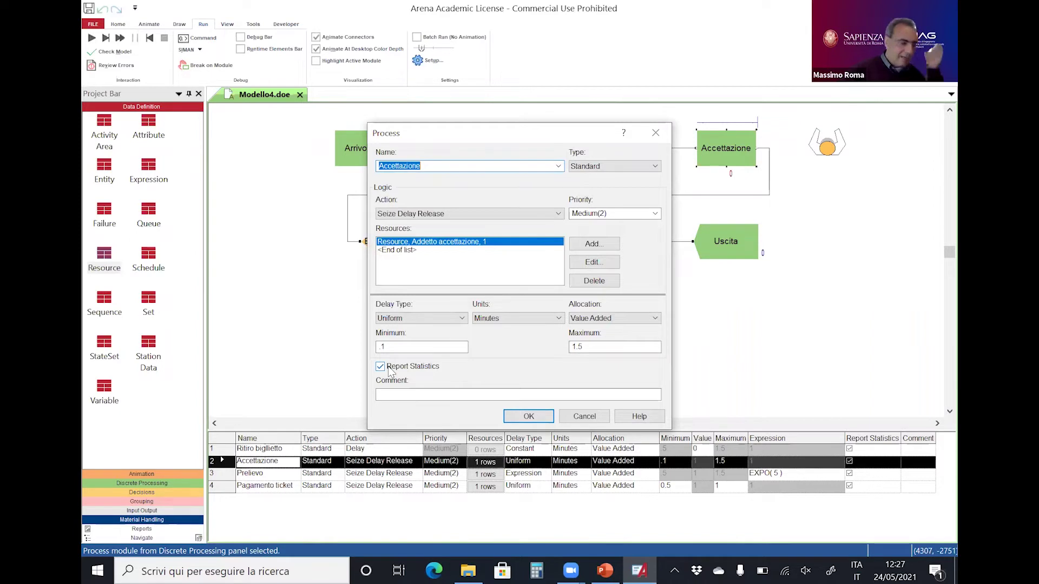
pyautogui.click(528, 416)
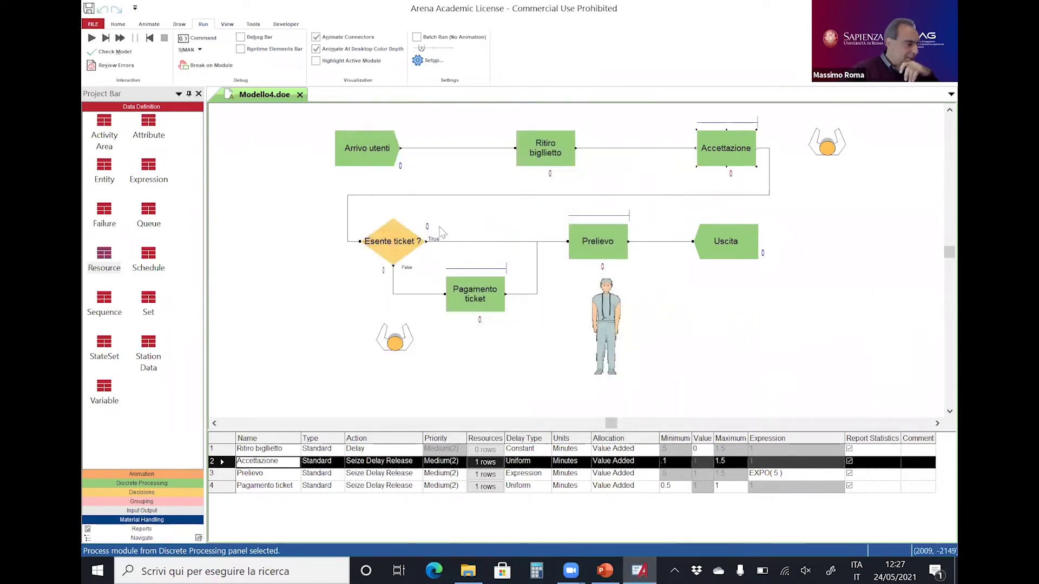
pyautogui.doubleClick(402, 244)
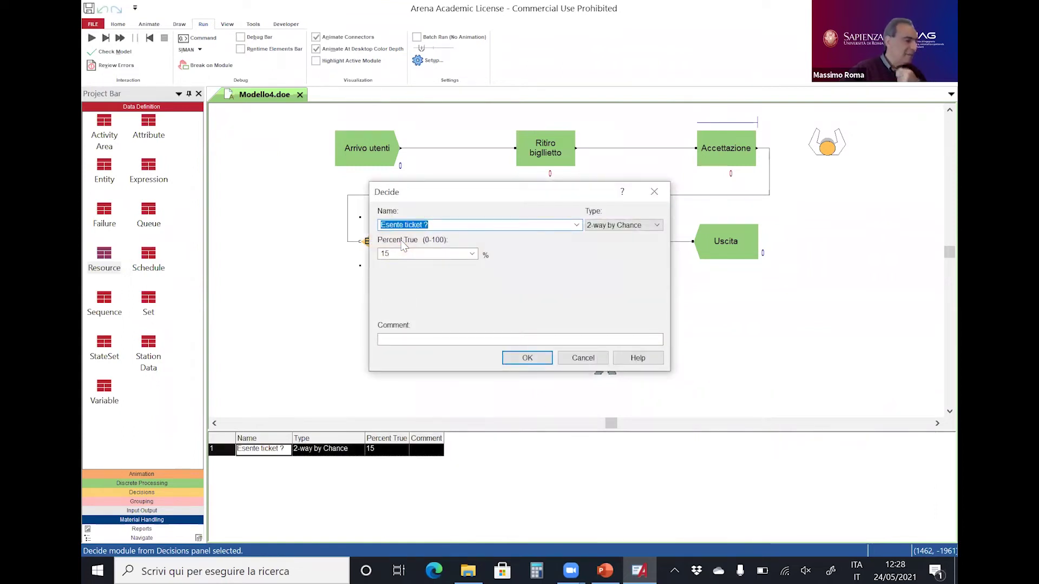
pyautogui.click(525, 360)
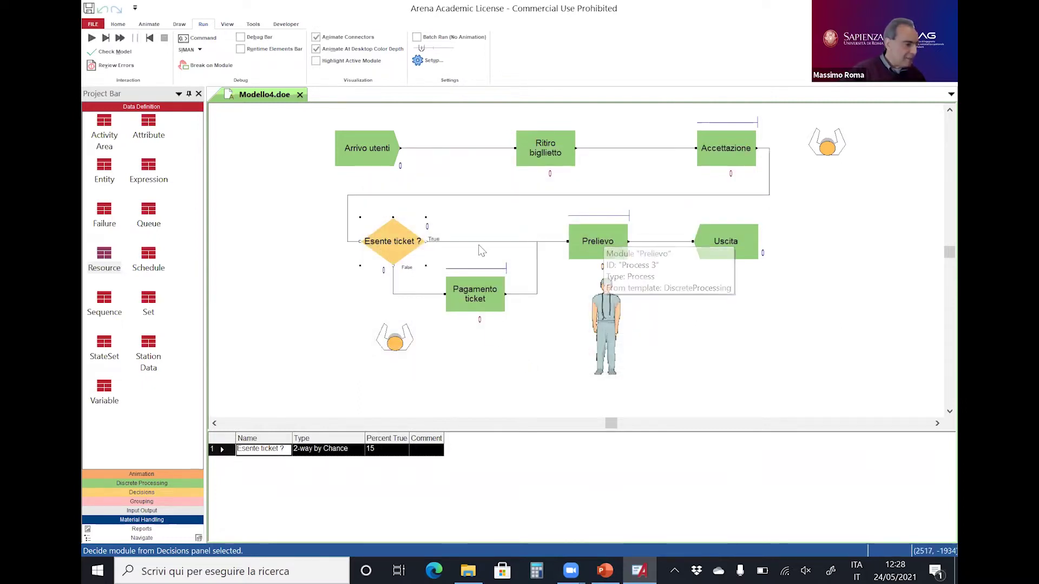
# Step: Review the resources and delay settings of the Pagamento ticket and Prelievo processes, leaving nothing selected
pyautogui.doubleClick(475, 297)
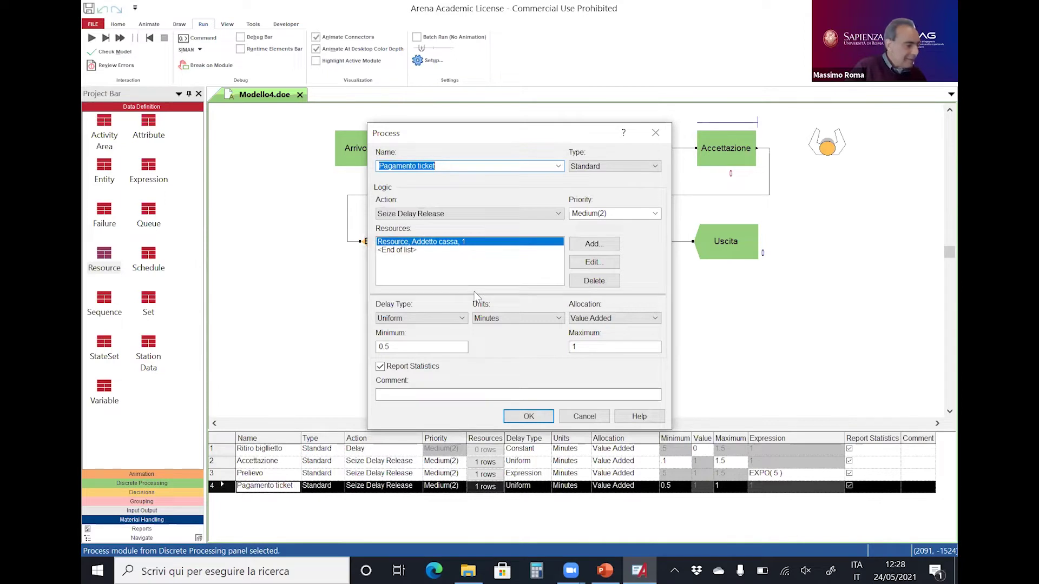
pyautogui.click(529, 416)
pyautogui.doubleClick(599, 235)
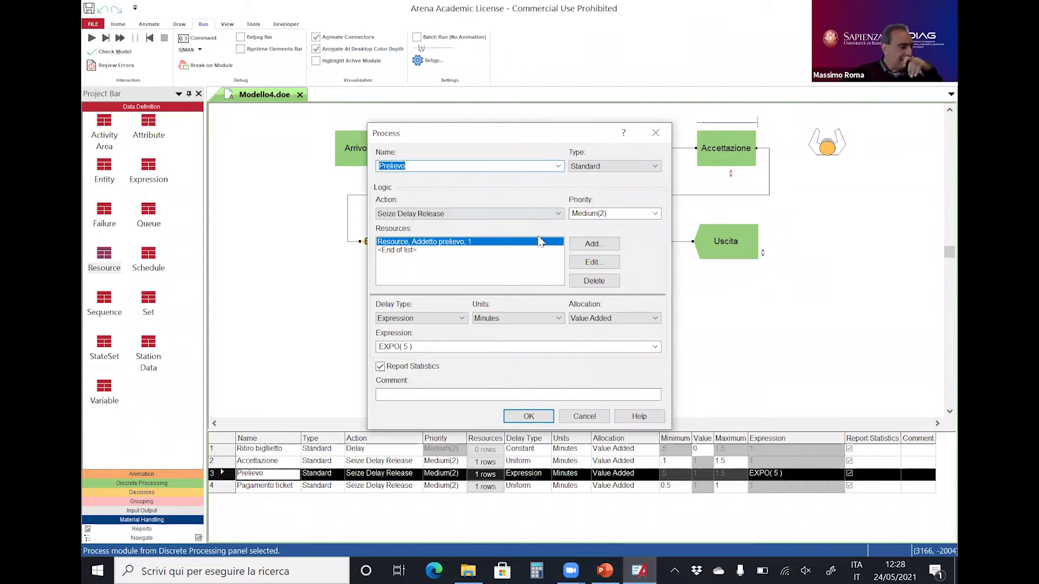
pyautogui.click(528, 415)
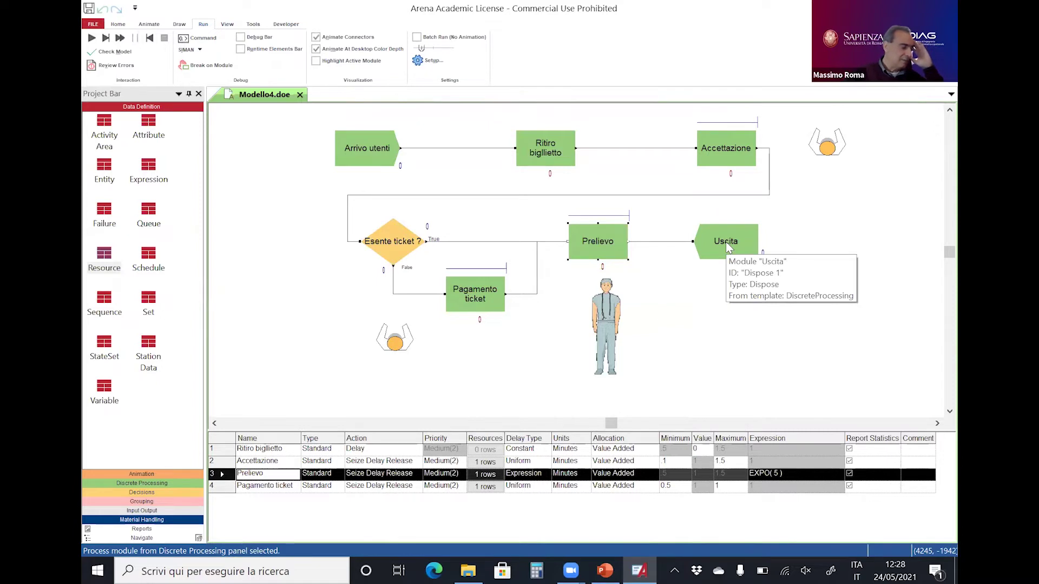
pyautogui.click(709, 308)
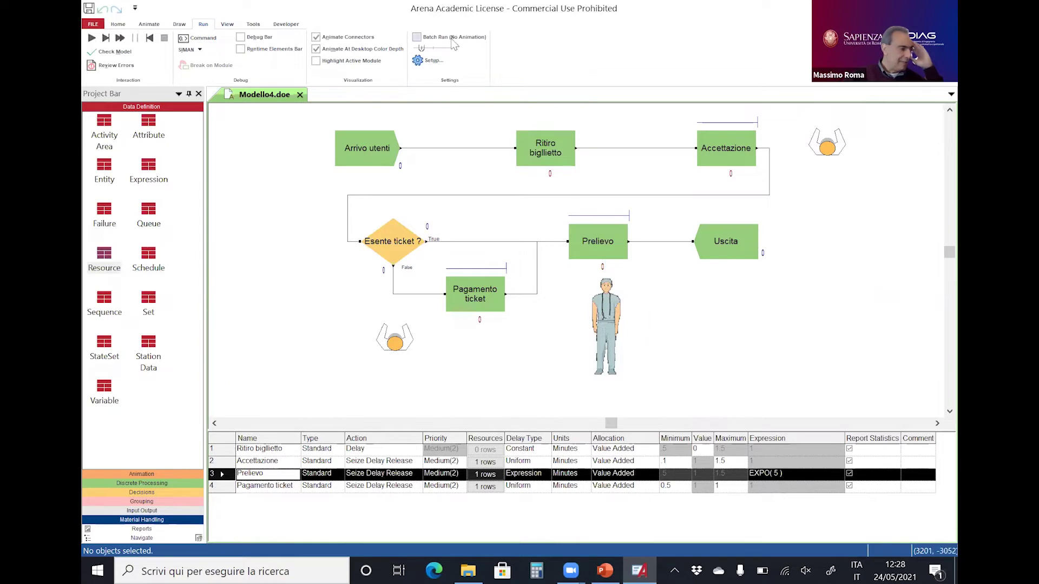
# Step: Run the Modello4 simulation from an animation speed factor of about 0.004, raising it to about 0.075 before ending the run
pyautogui.moveTo(423, 49); pyautogui.dragTo(416, 48)
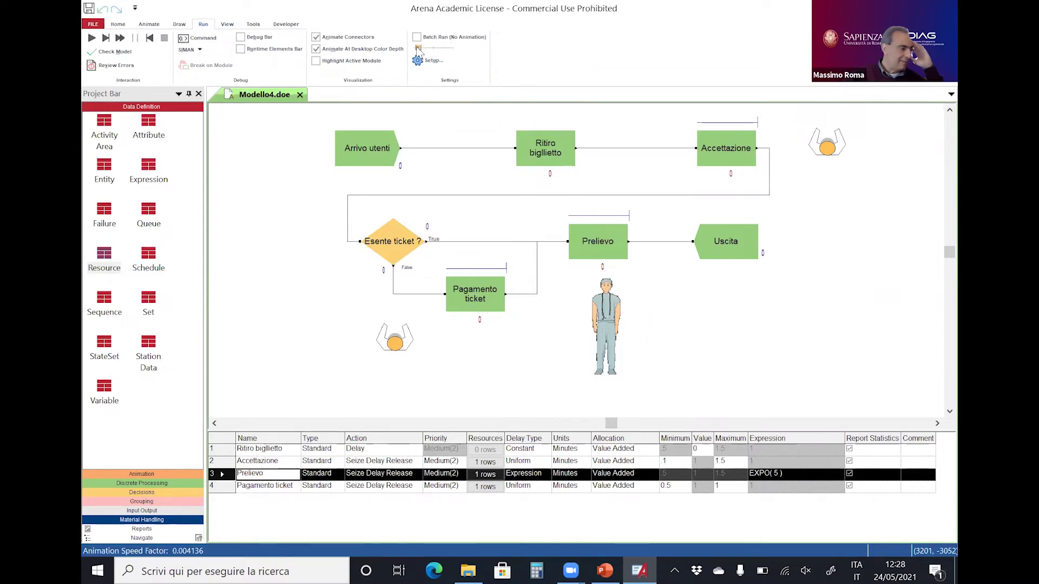
pyautogui.click(91, 38)
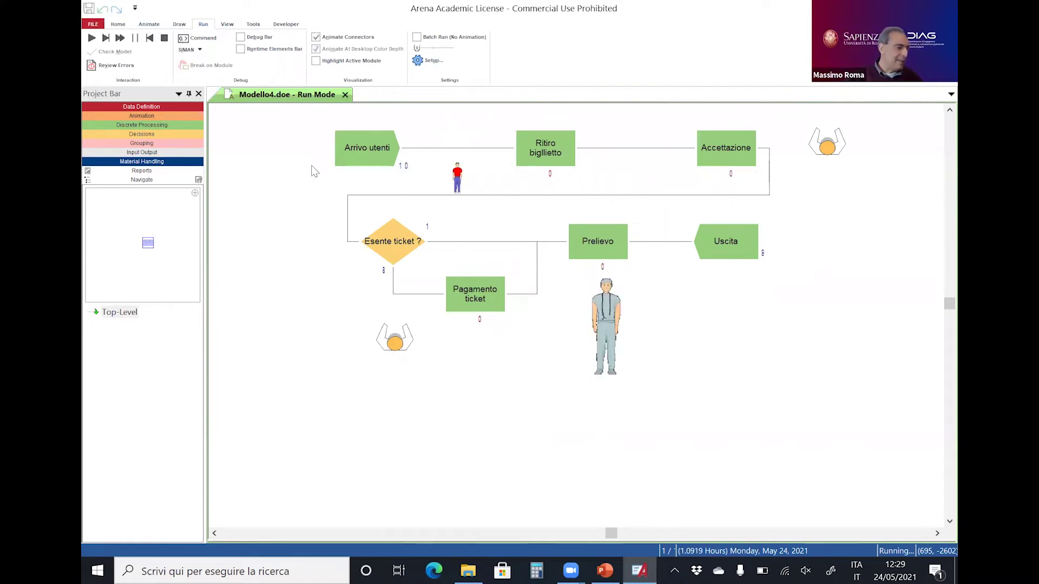
pyautogui.click(427, 49)
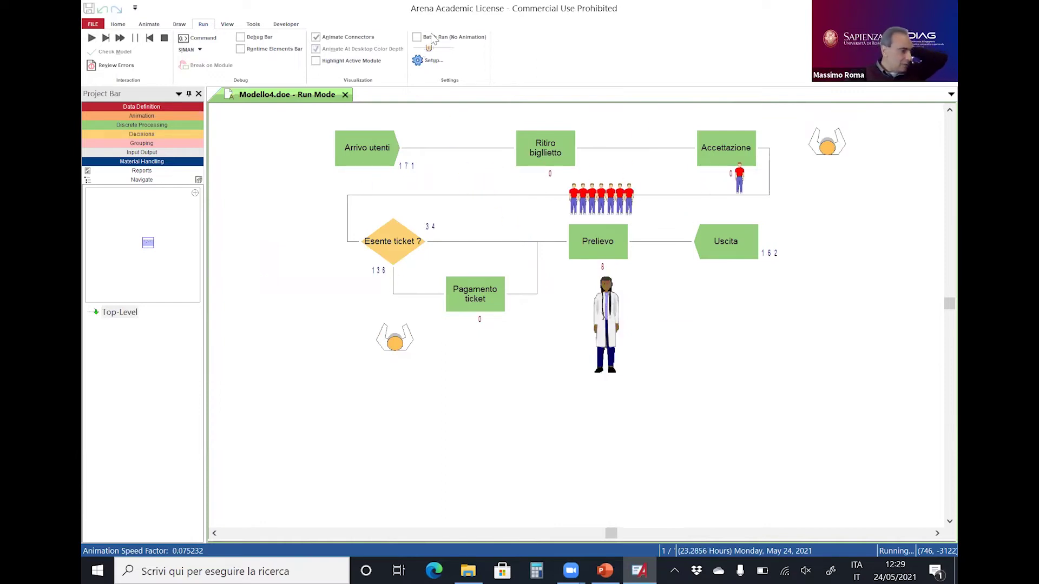
pyautogui.hotkey('shift', 'F5')
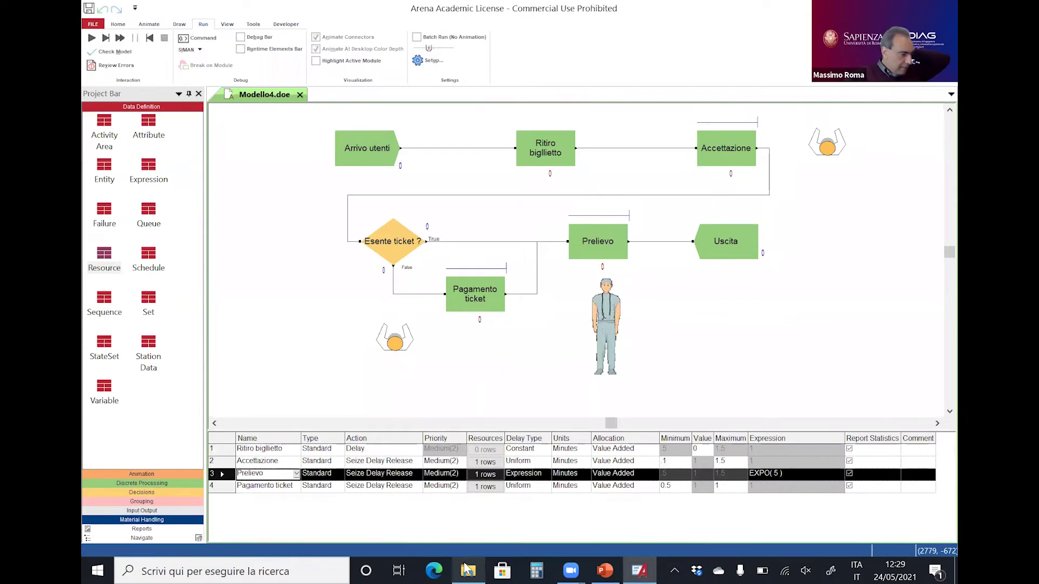
# Step: Open Modello4B.doe from the Modello4 folder and look over its flowchart
pyautogui.click(466, 571)
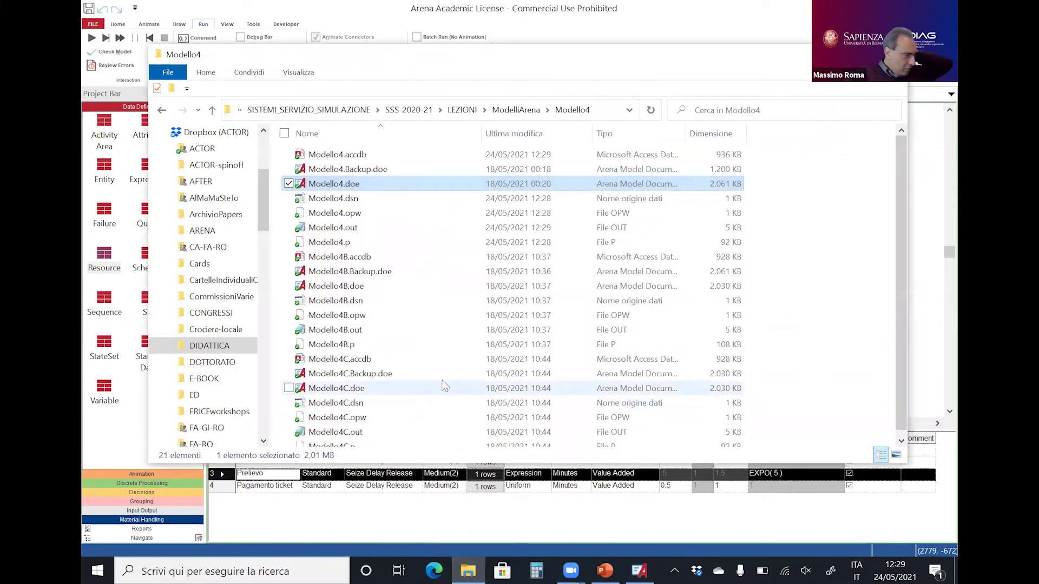
pyautogui.doubleClick(357, 281)
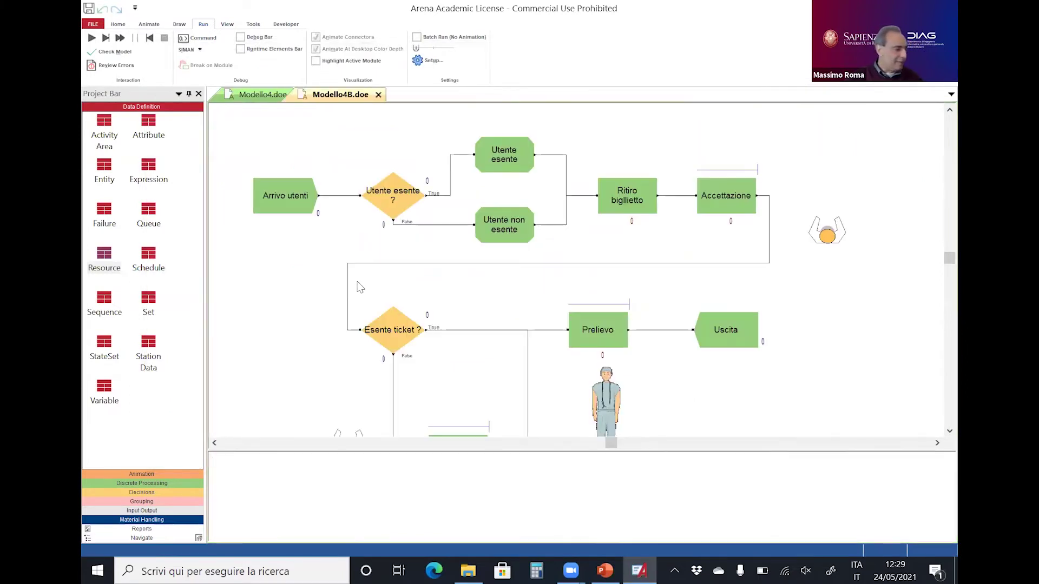
pyautogui.scroll(-1, 711, 365)
pyautogui.scroll(1, 711, 365)
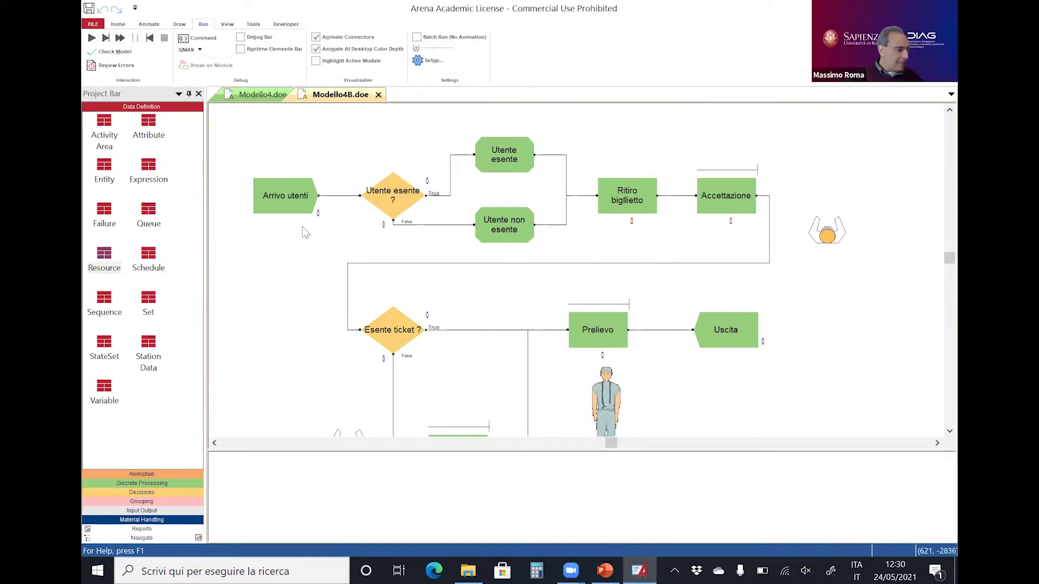
# Step: Review the settings of Modello4B's Arrivo utenti Create module and the Utente esente ? decision
pyautogui.doubleClick(285, 197)
pyautogui.click(550, 355)
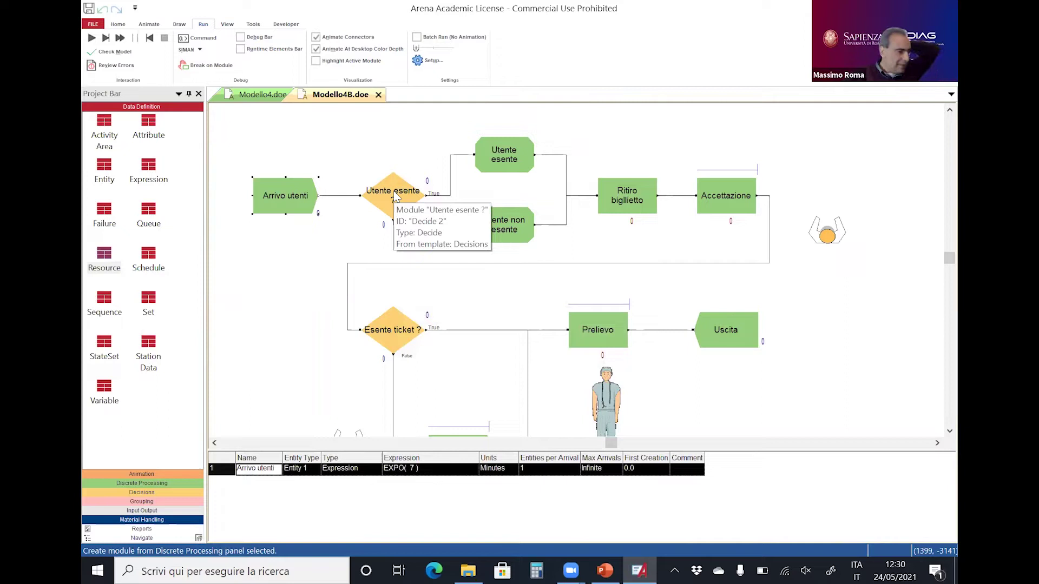
pyautogui.doubleClick(395, 196)
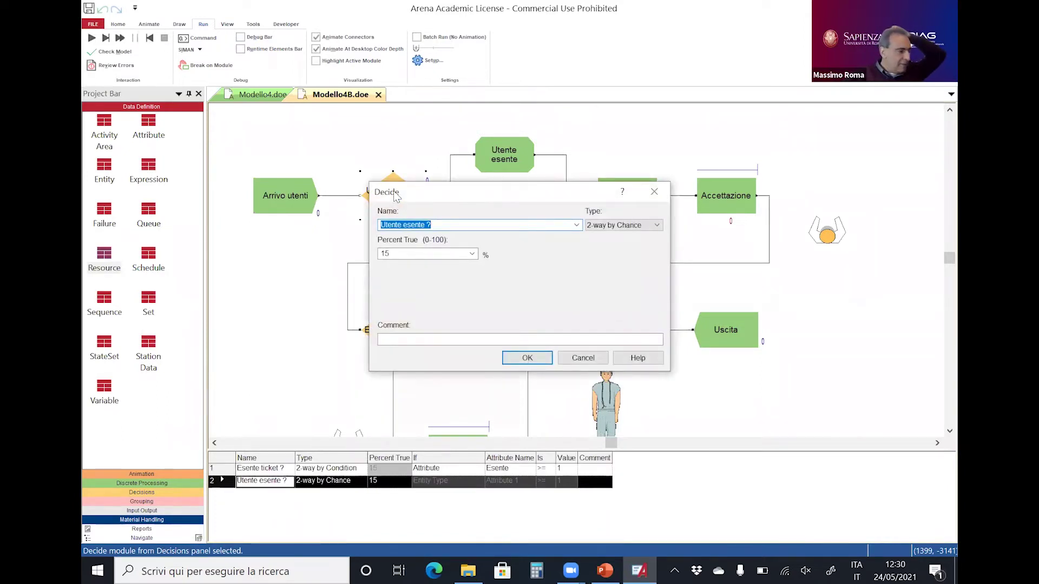
pyautogui.click(519, 356)
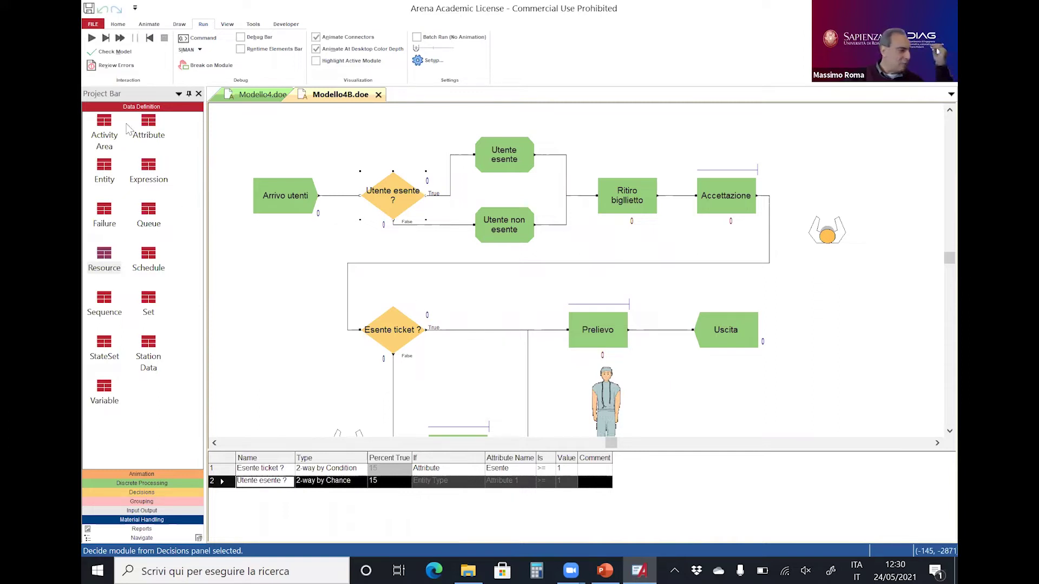
# Step: Review the attribute assignment in Modello4B's Utente esente Assign module
pyautogui.click(184, 484)
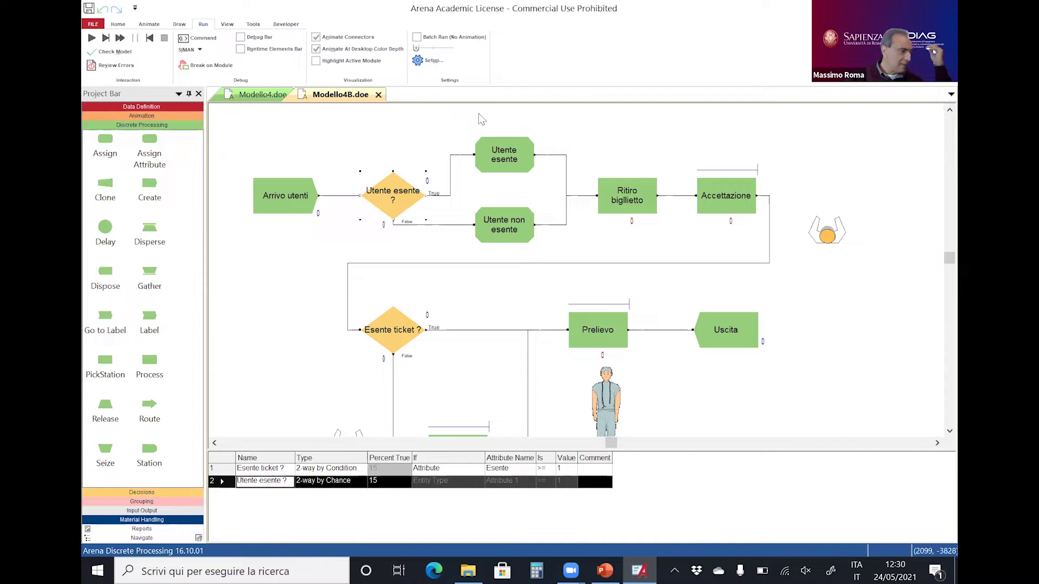
pyautogui.doubleClick(509, 154)
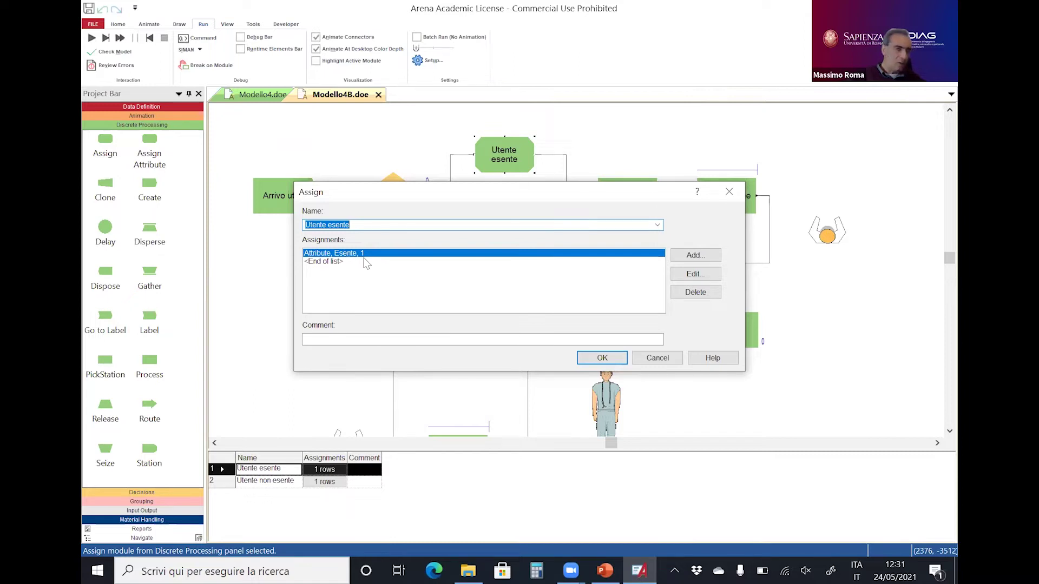
pyautogui.click(588, 358)
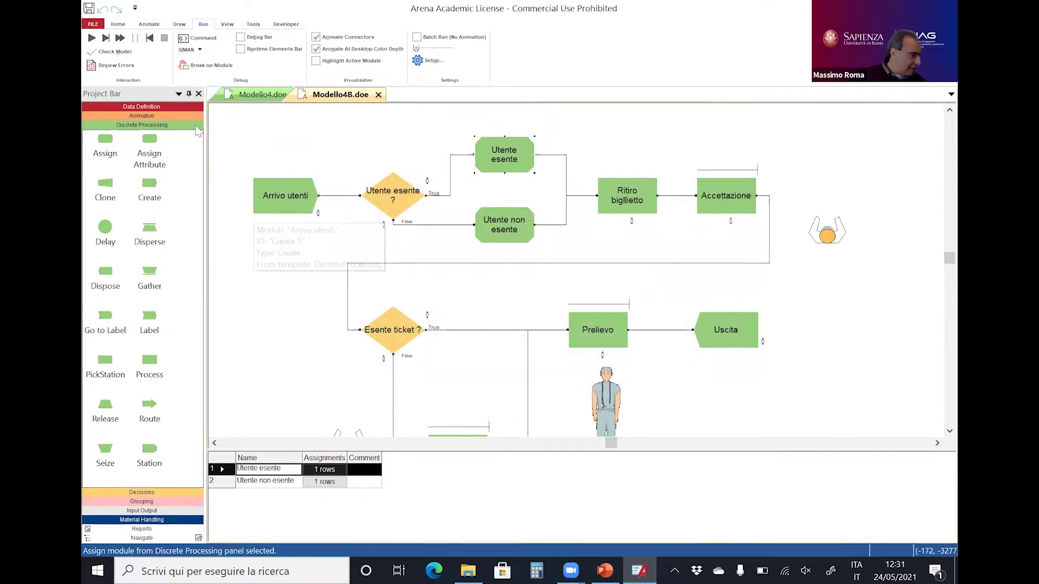
# Step: Show Modello4B's attribute definitions and widen the Name column of the attribute table
pyautogui.click(163, 107)
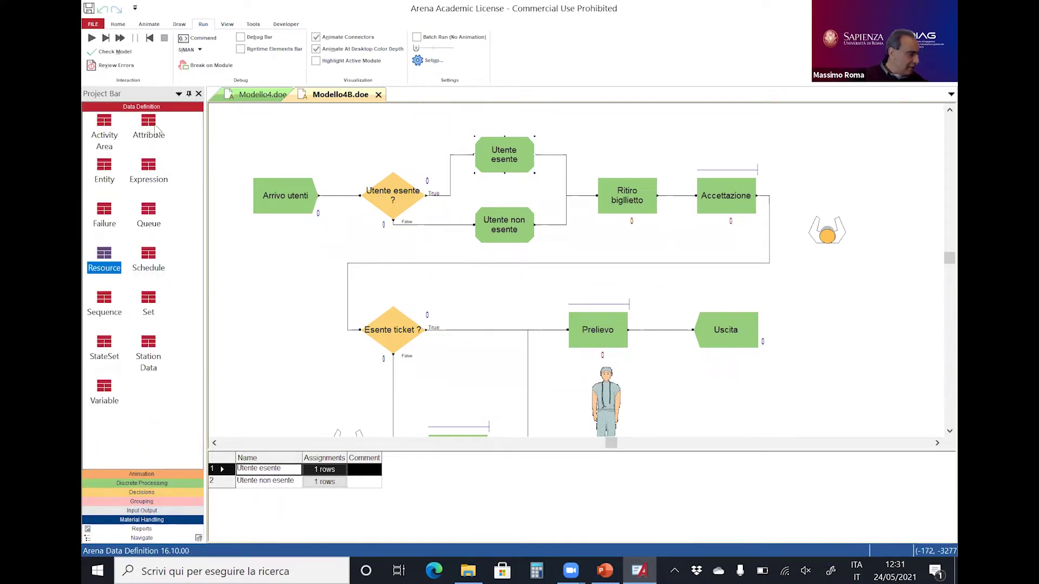
pyautogui.click(148, 122)
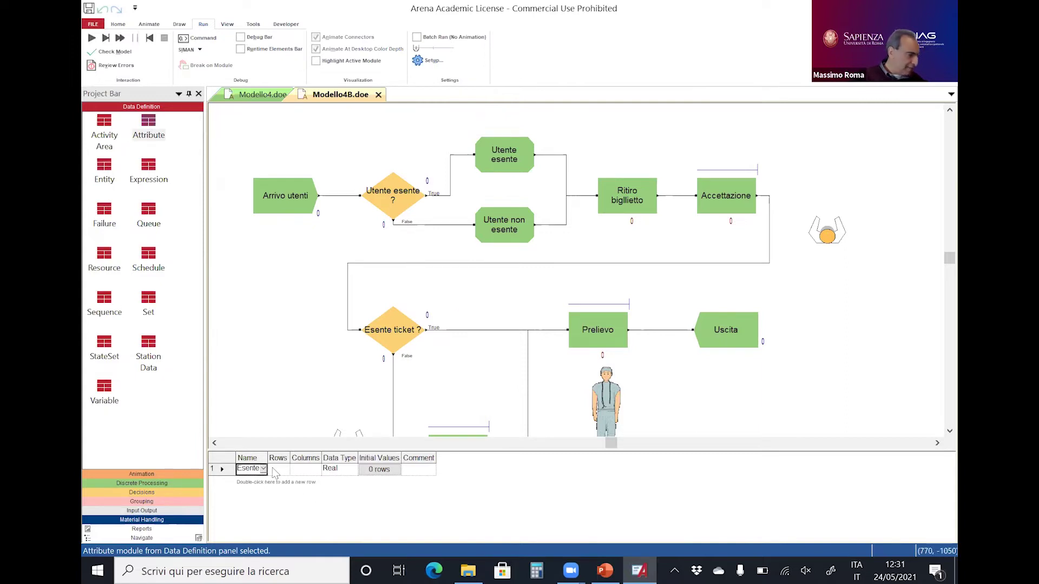
pyautogui.moveTo(265, 457); pyautogui.dragTo(310, 457)
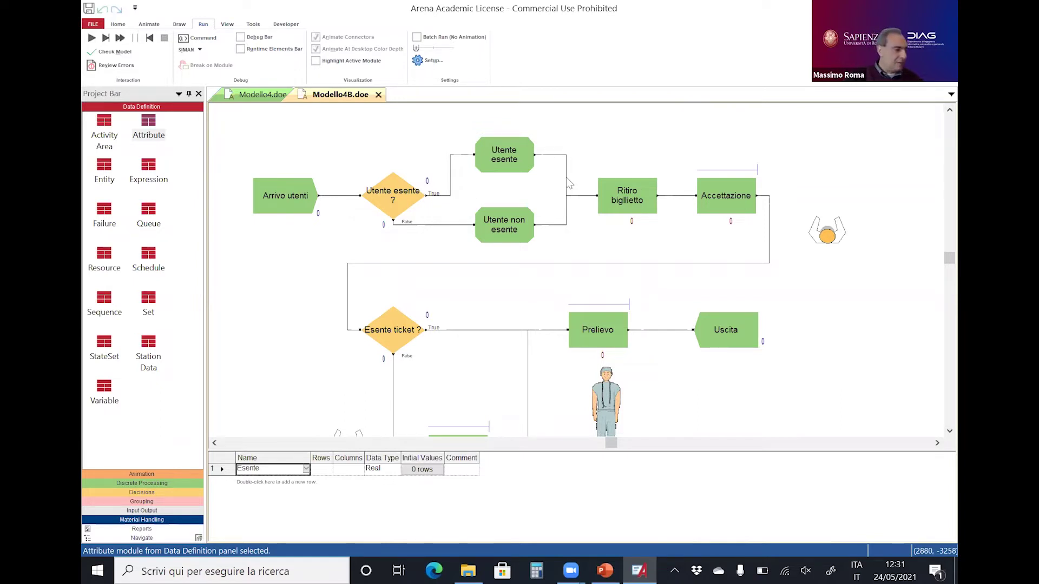
# Step: Review the Esente ticket ? decision's condition, including the available condition types and comparison operators, keeping its settings
pyautogui.scroll(-1, 546, 152)
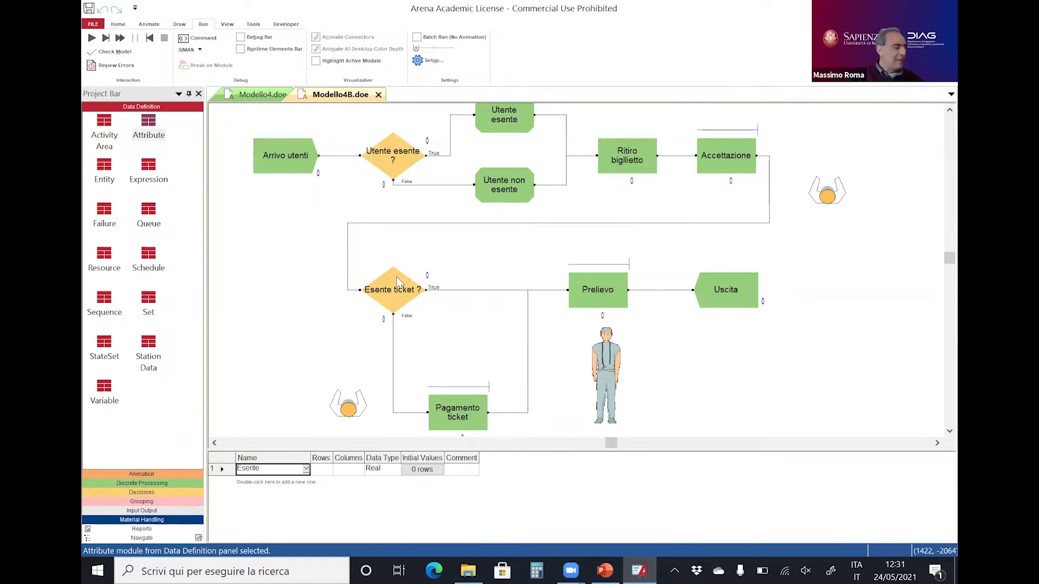
pyautogui.doubleClick(395, 295)
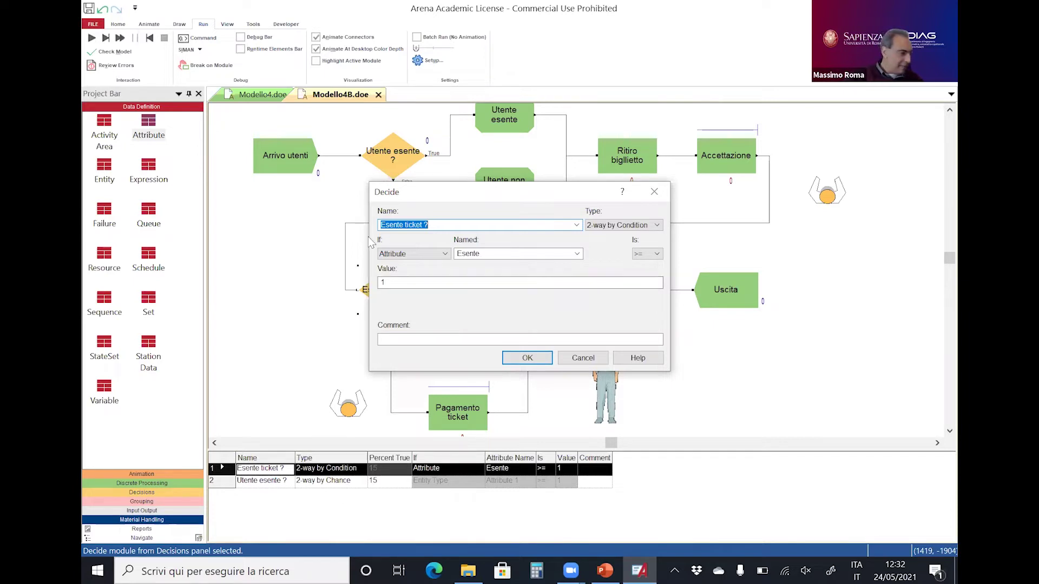
pyautogui.click(443, 257)
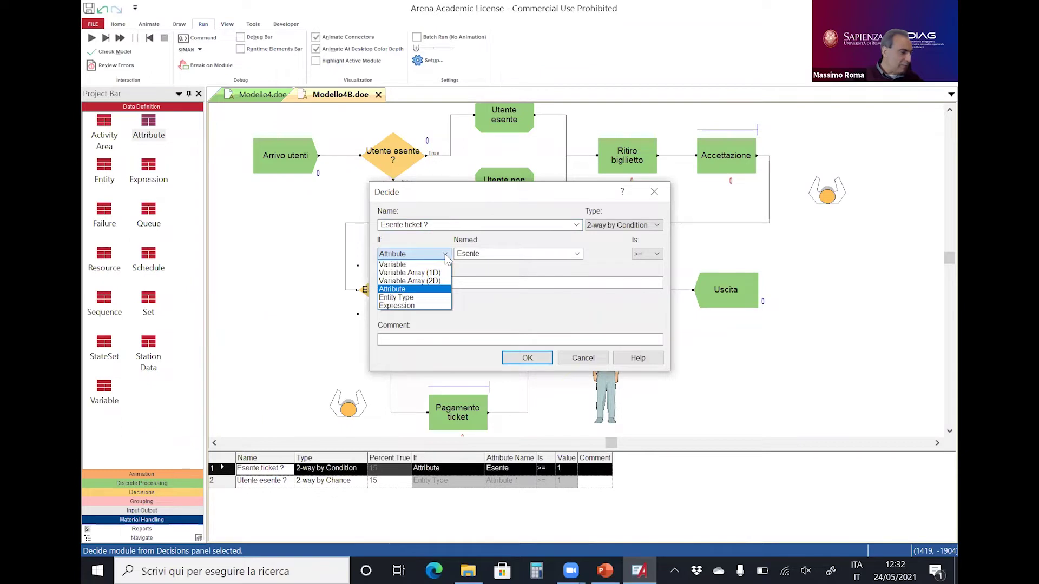
pyautogui.click(445, 254)
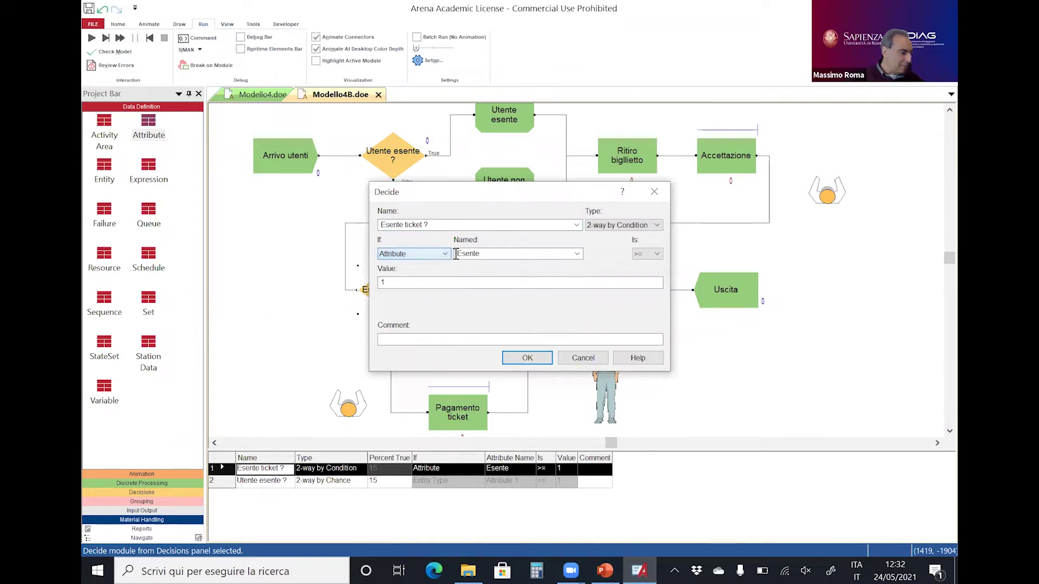
pyautogui.click(491, 253)
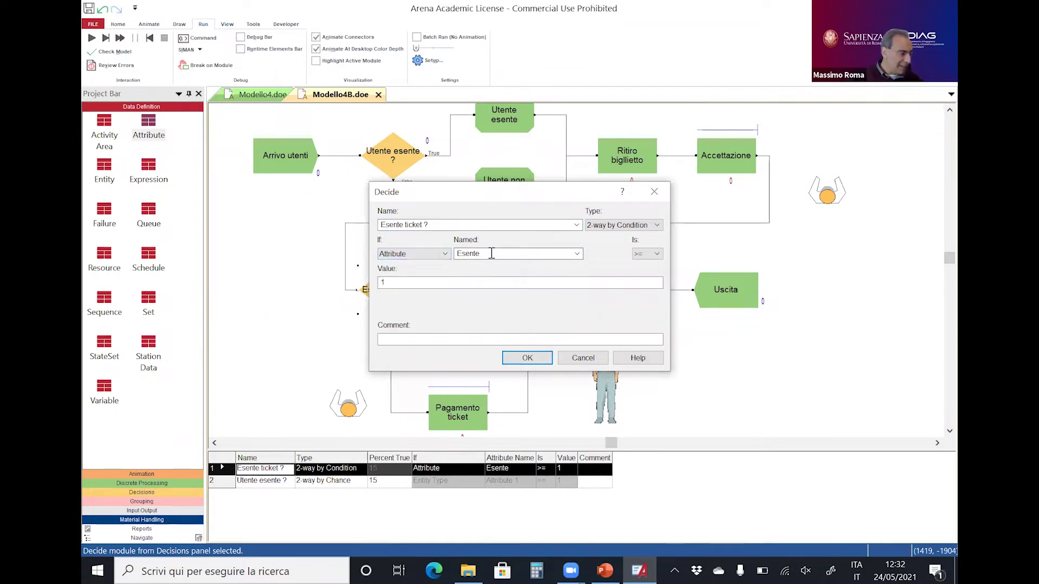
pyautogui.click(656, 254)
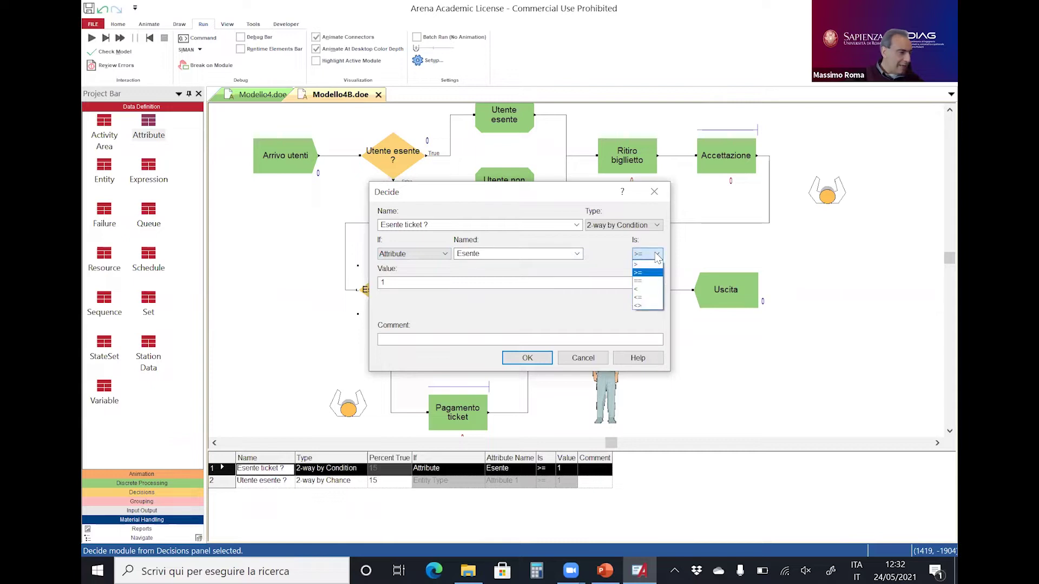
pyautogui.click(657, 255)
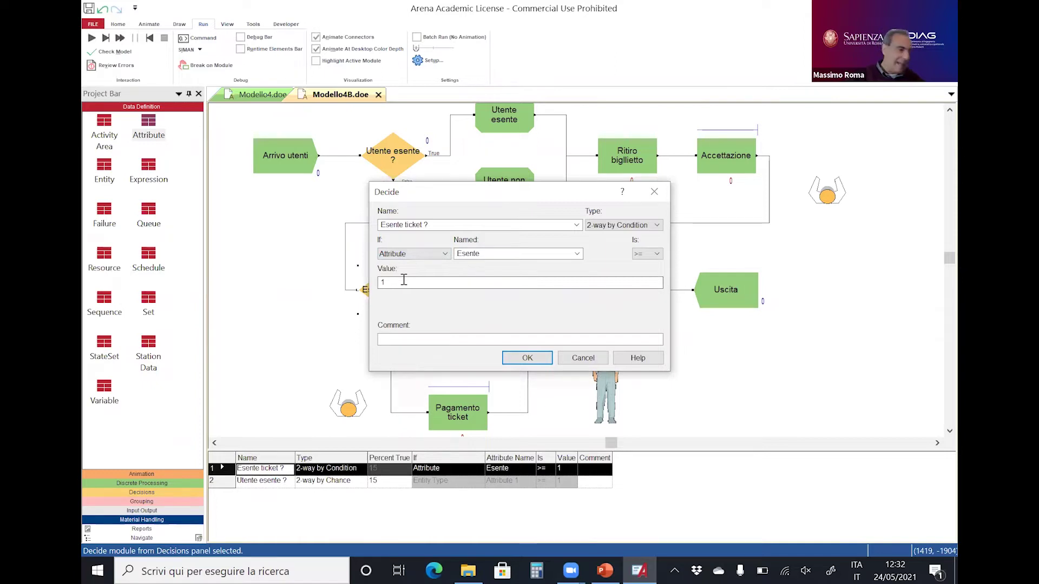
pyautogui.click(518, 357)
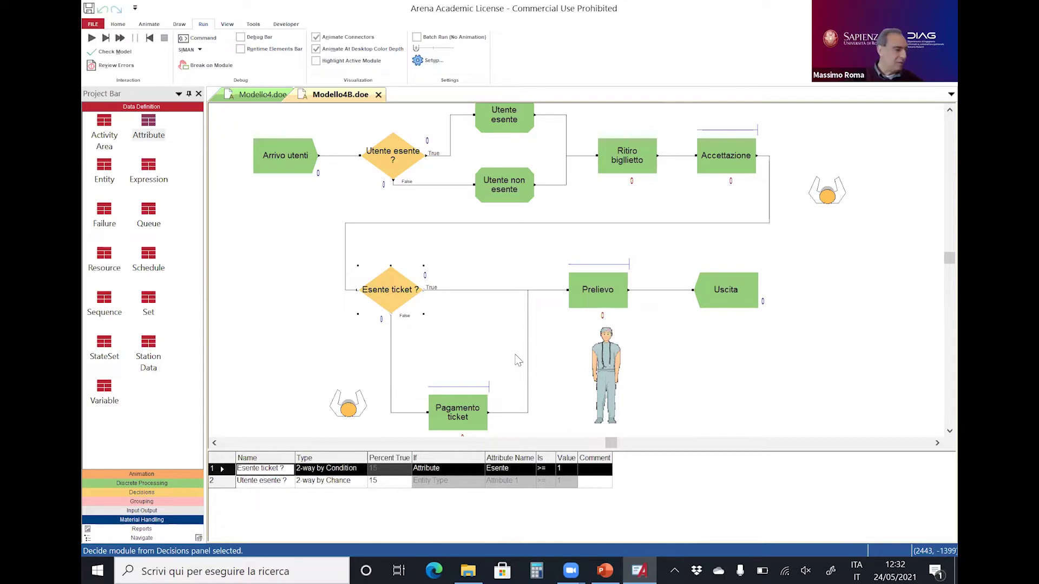
# Step: Run the Modello4B simulation, raise the animation speed factor to about 0.0126, and end the run
pyautogui.click(92, 38)
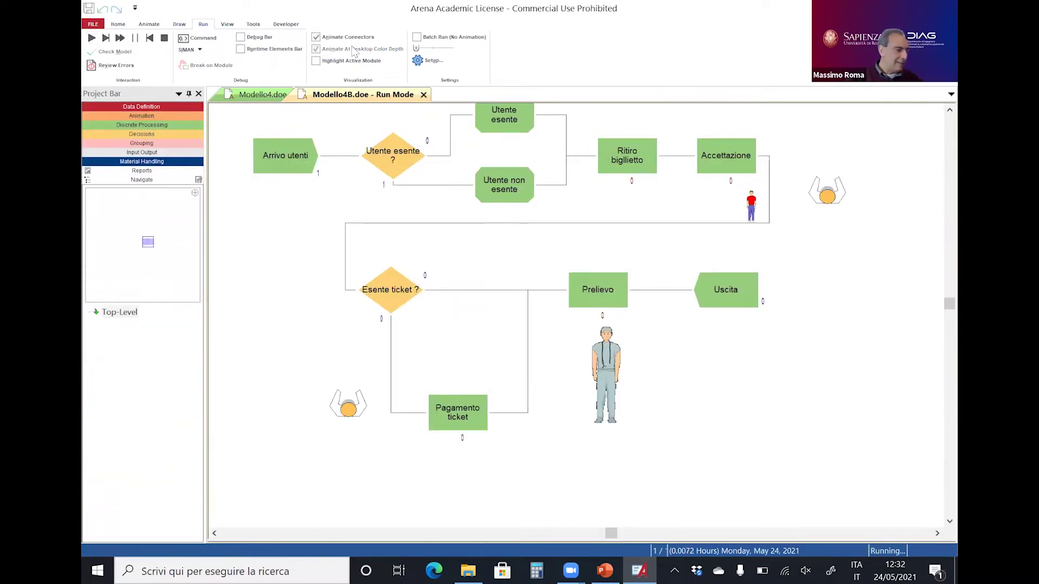
pyautogui.moveTo(416, 48); pyautogui.dragTo(424, 51)
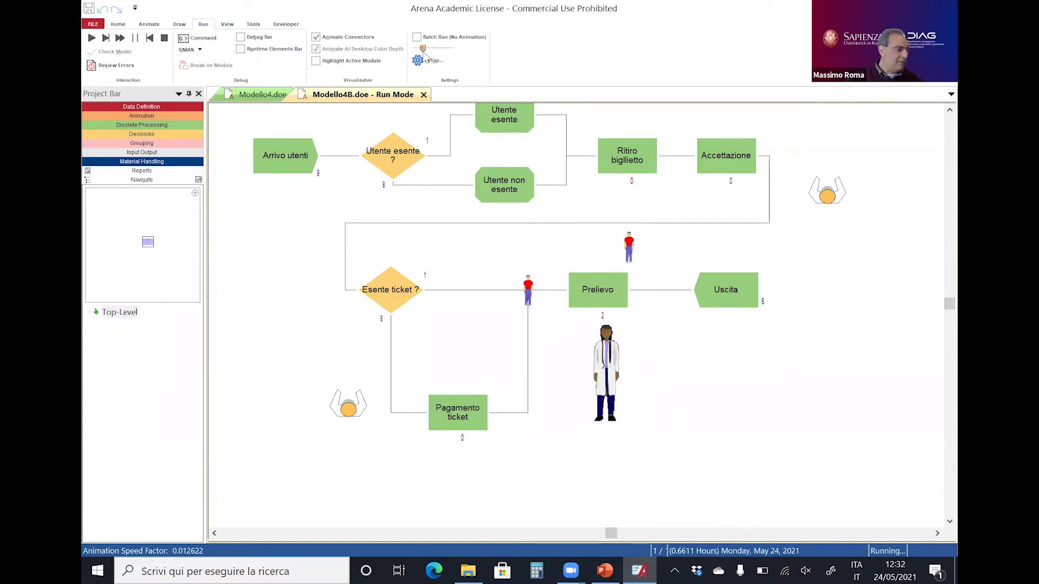
pyautogui.scroll(1, 476, 239)
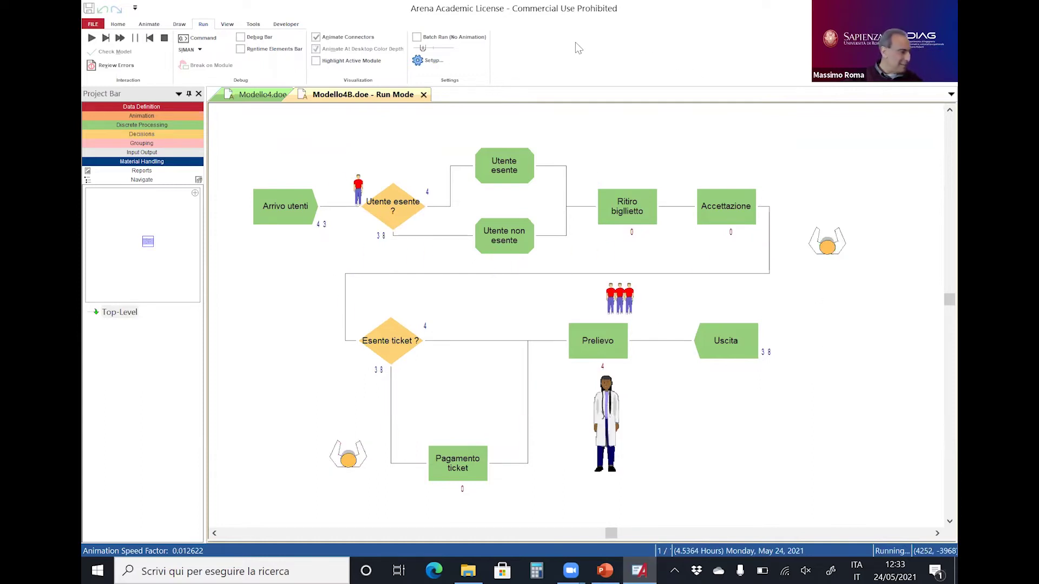
pyautogui.hotkey('shift', 'F5')
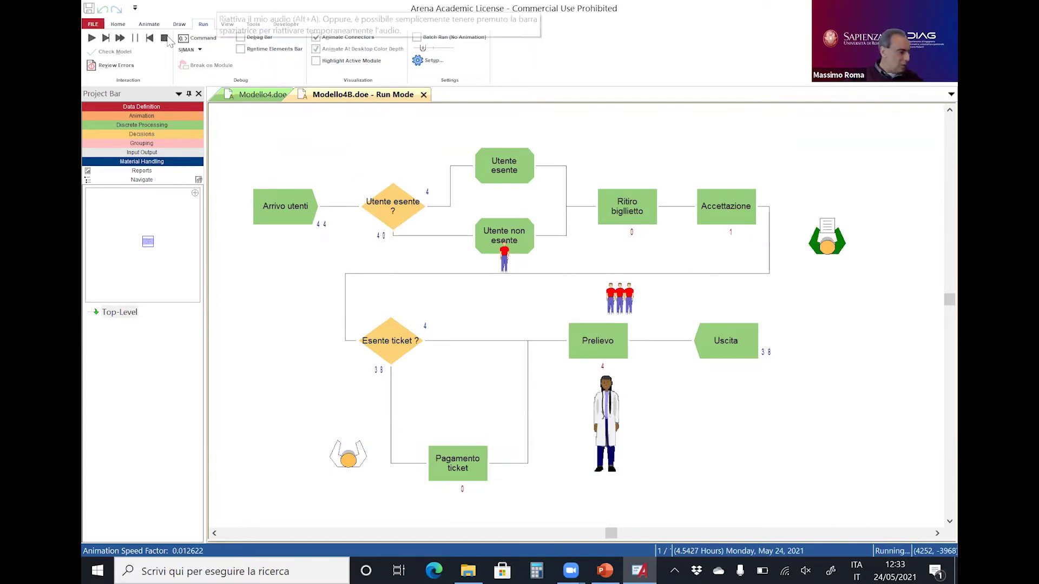
# Step: Open Modello4C.doe from the Modello4 folder and enlarge its flowchart to fill the workspace, leaving nothing selected
pyautogui.click(476, 567)
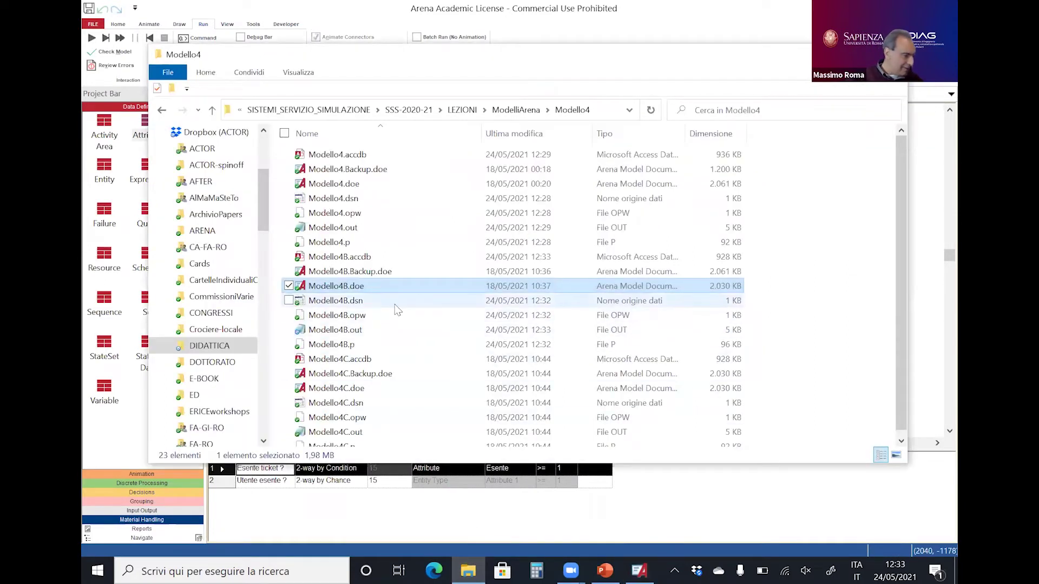
pyautogui.doubleClick(348, 388)
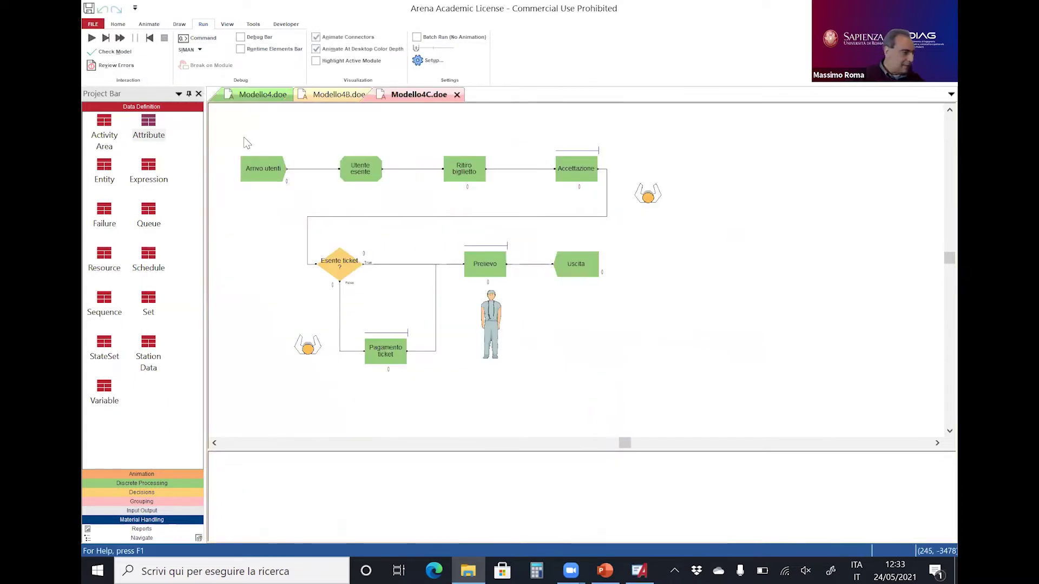
pyautogui.moveTo(240, 132); pyautogui.dragTo(690, 383)
pyautogui.press('+')
pyautogui.press('+')
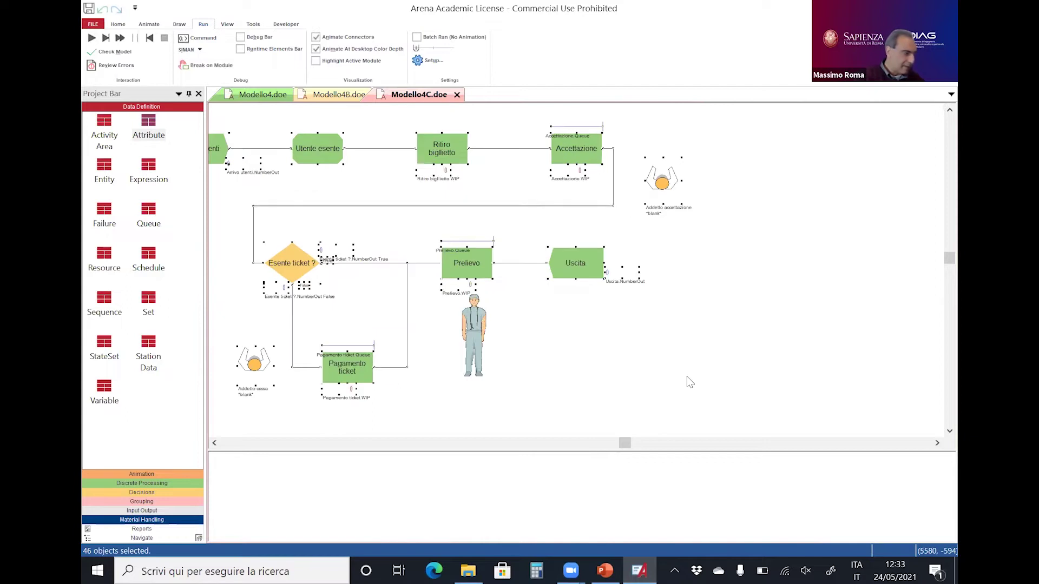
pyautogui.scroll(2, 690, 382)
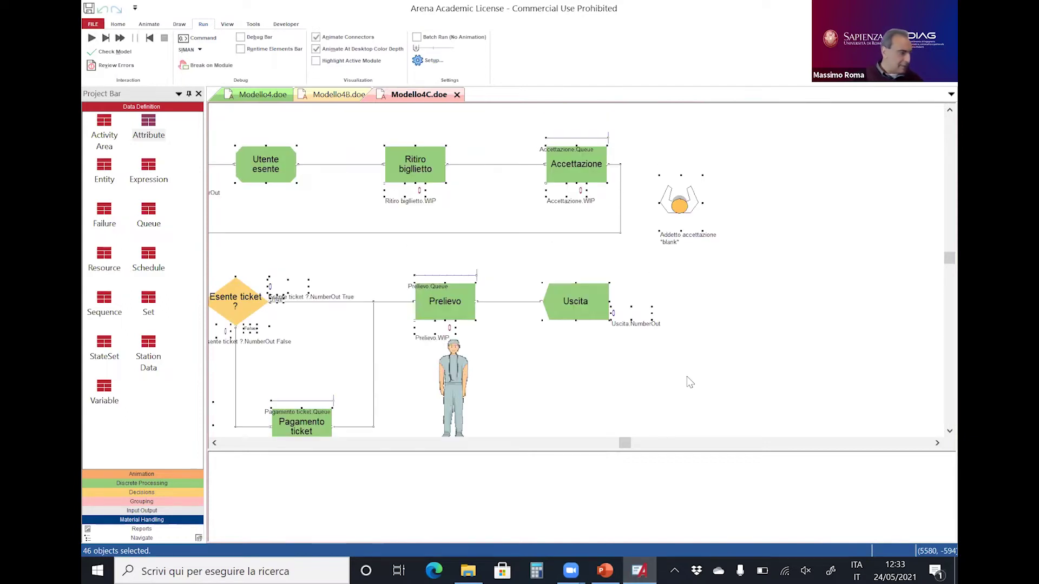
pyautogui.moveTo(627, 444); pyautogui.dragTo(614, 444)
pyautogui.click(793, 385)
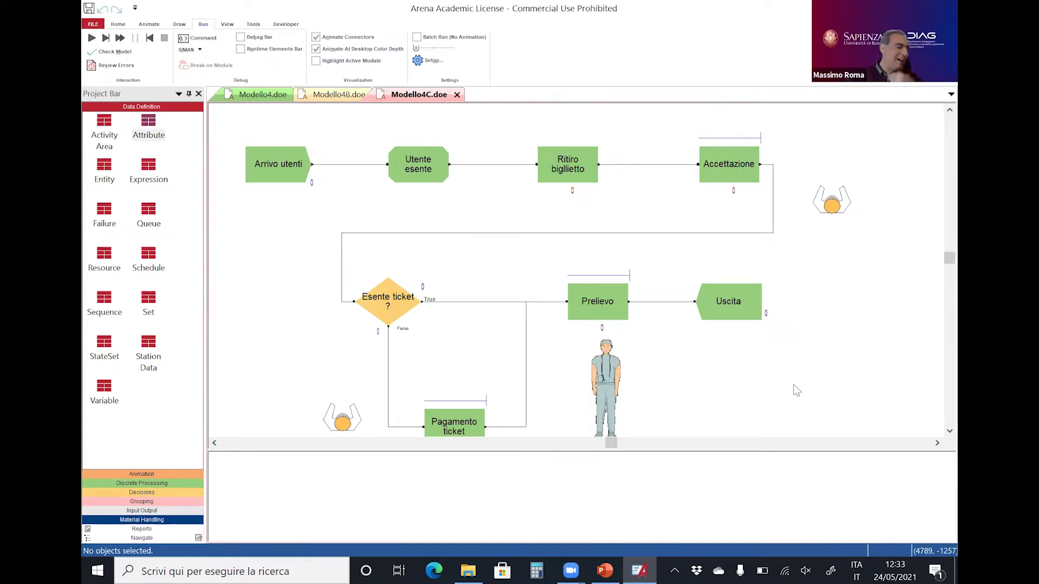
# Step: Review the Esente attribute's assignment in Modello4C's Utente esente Assign module
pyautogui.click(428, 168)
pyautogui.doubleClick(429, 167)
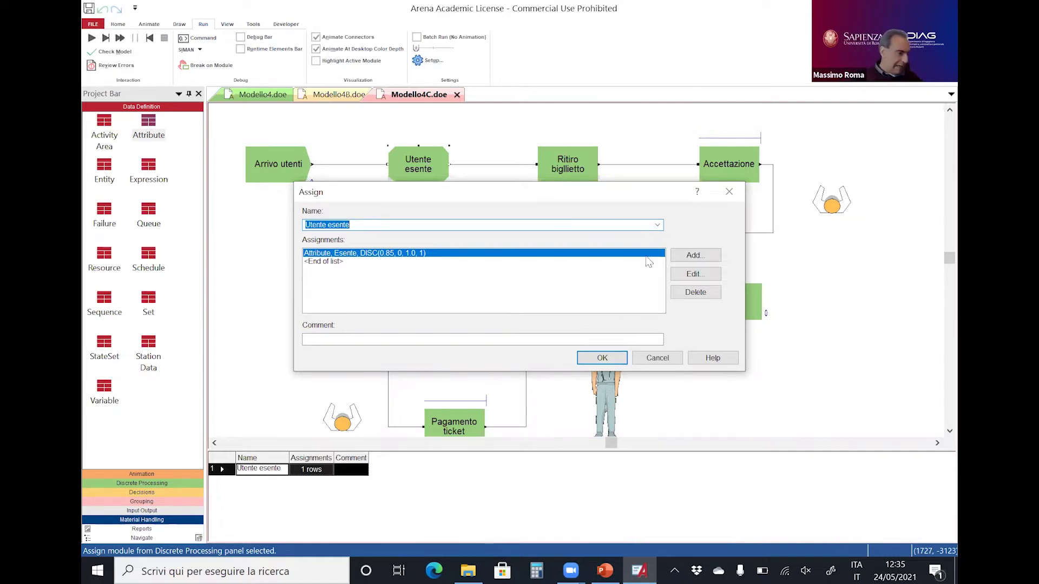
pyautogui.click(591, 358)
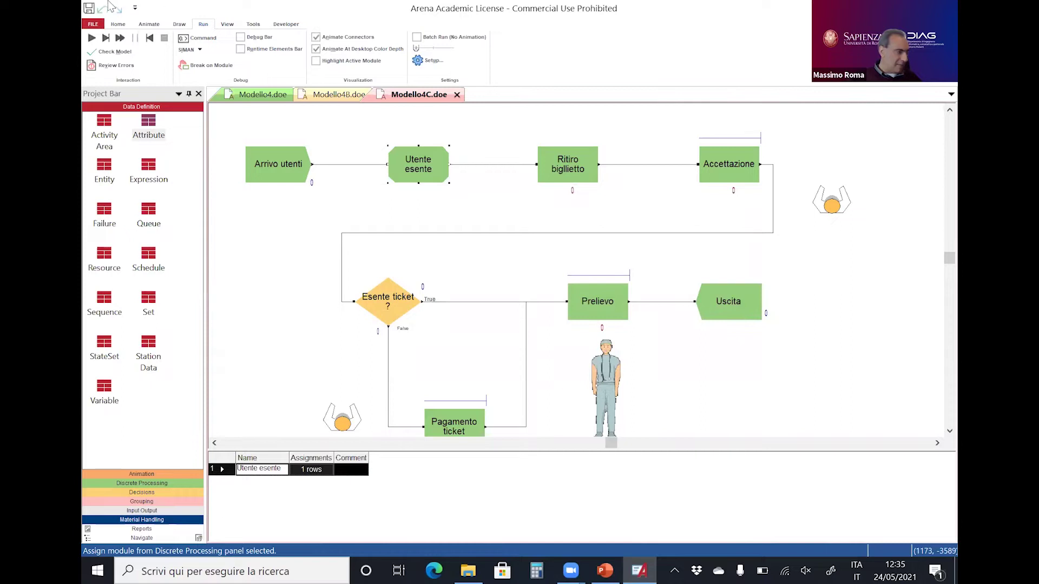
# Step: Run the Modello4C simulation, raise the animation speed factor to about 0.060, and end the run
pyautogui.click(91, 37)
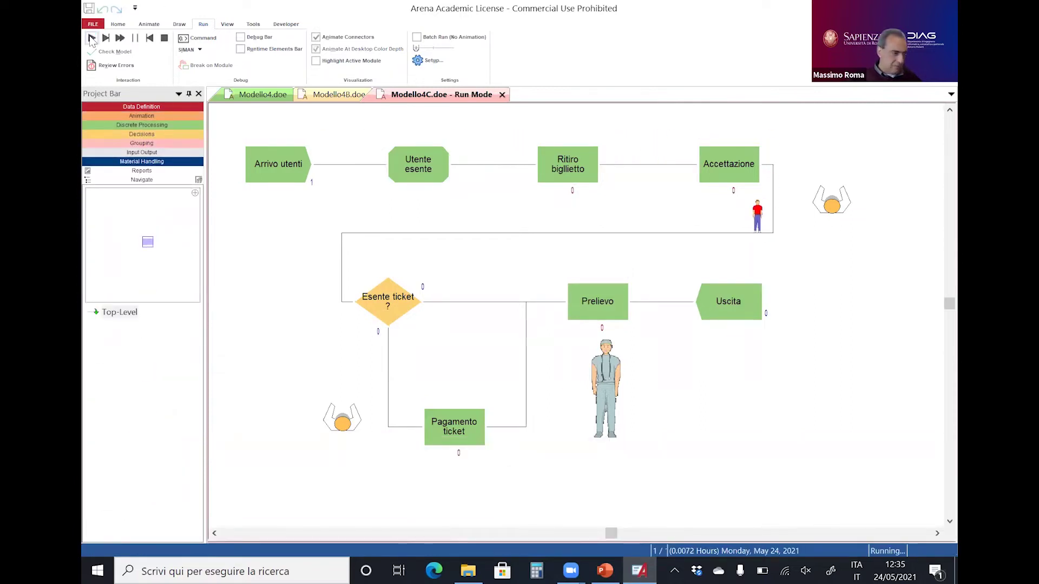
pyautogui.moveTo(415, 48); pyautogui.dragTo(428, 49)
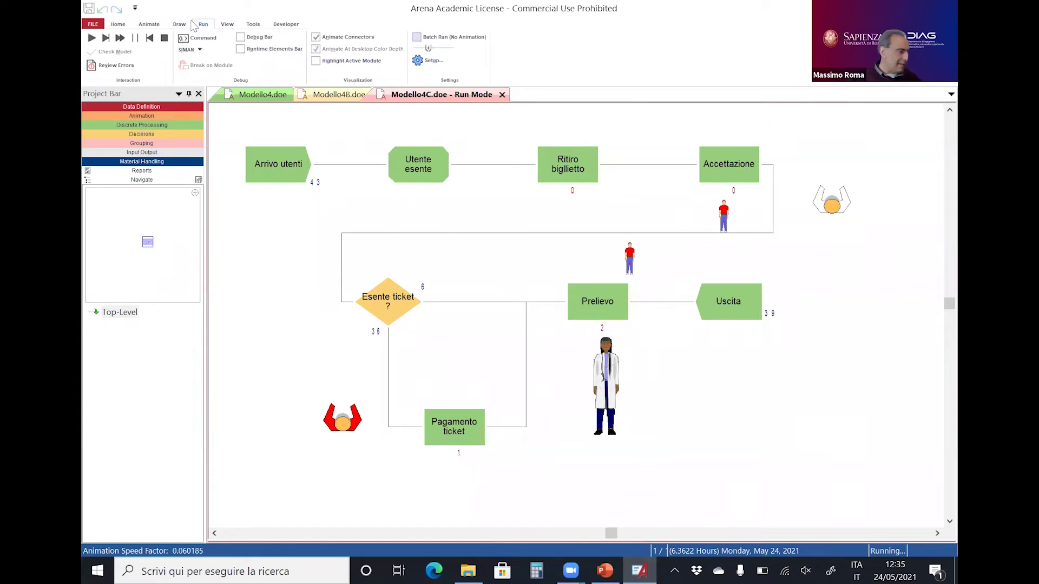
pyautogui.click(164, 38)
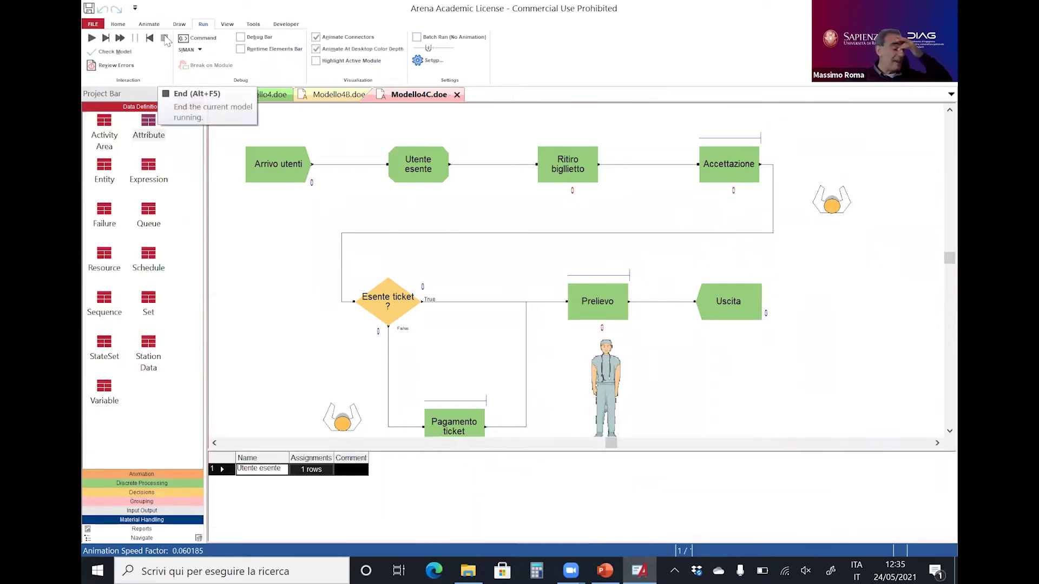
# Step: Close Modello4C.doe, Modello4B.doe and Modello4.doe without saving their changes
pyautogui.click(457, 95)
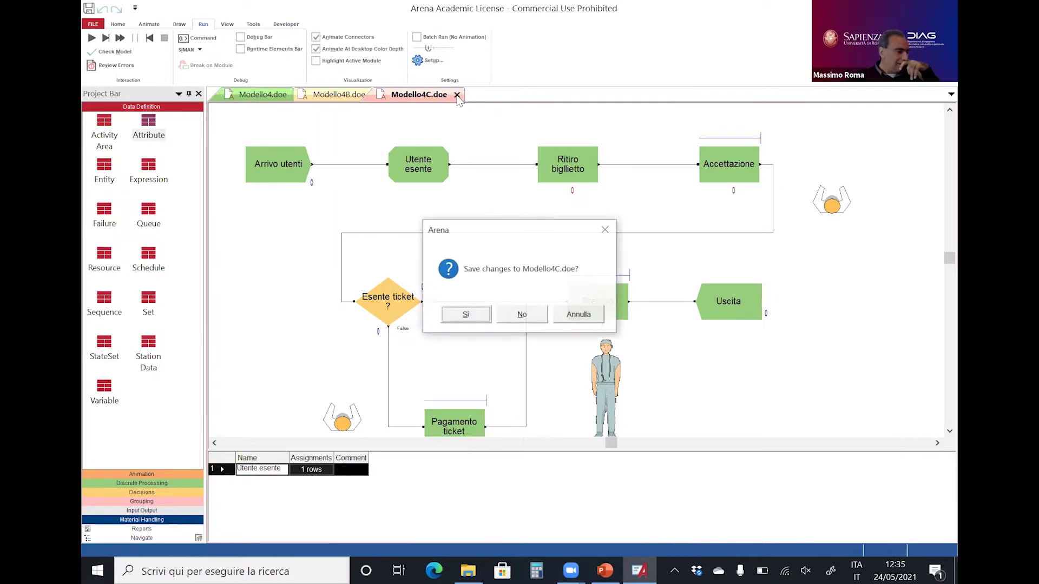
pyautogui.click(521, 314)
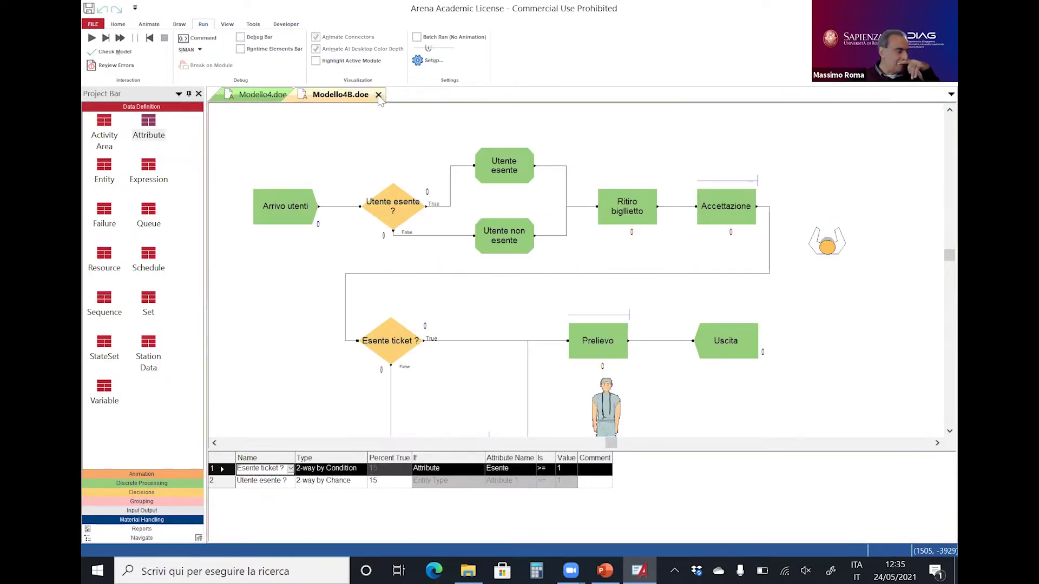
pyautogui.click(379, 95)
pyautogui.click(521, 314)
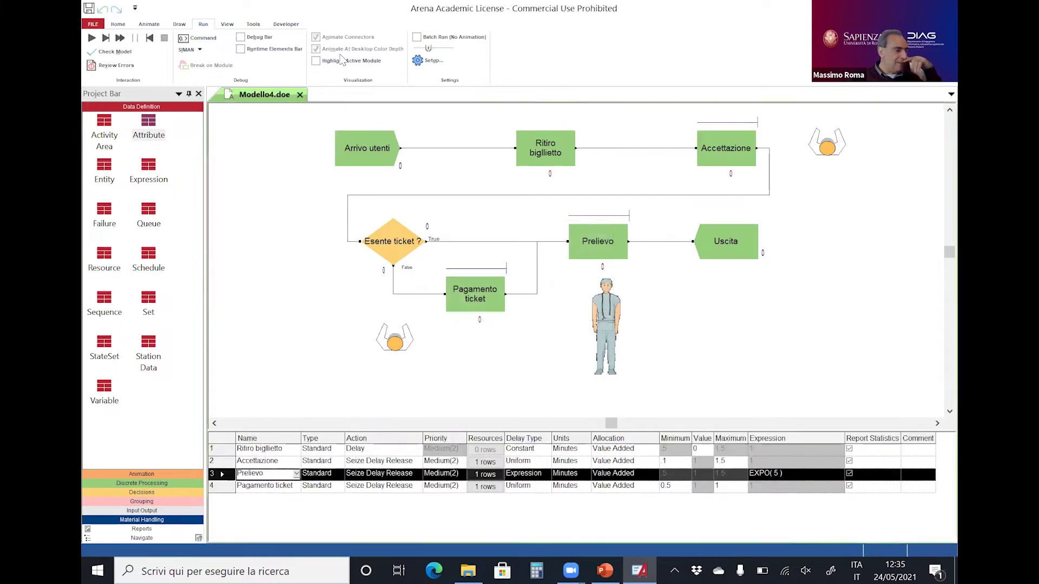
pyautogui.click(299, 95)
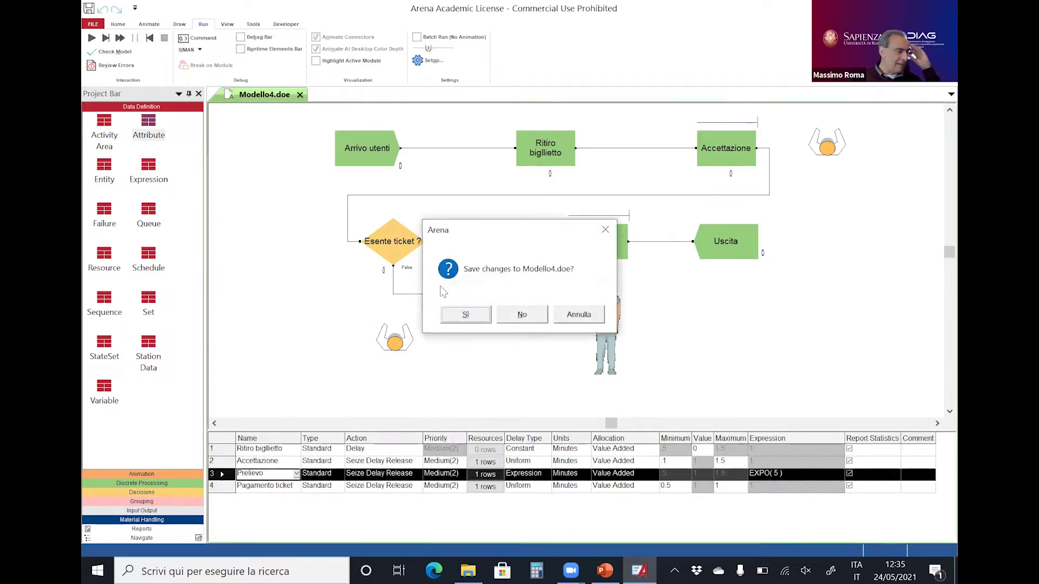
pyautogui.click(506, 315)
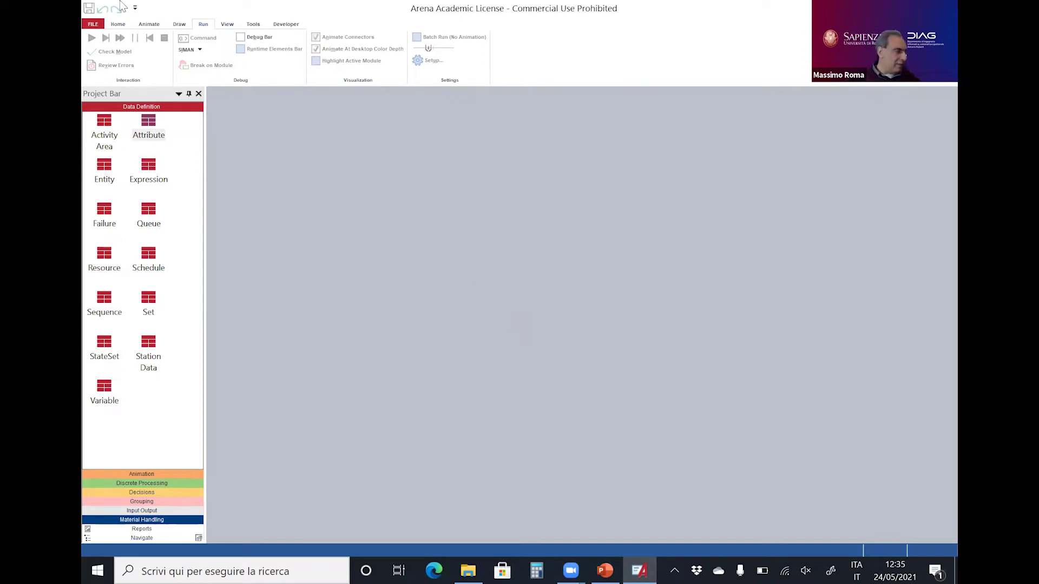
# Step: Browse the SMARTS library of example models, with the Advanced Concepts category listed
pyautogui.click(92, 24)
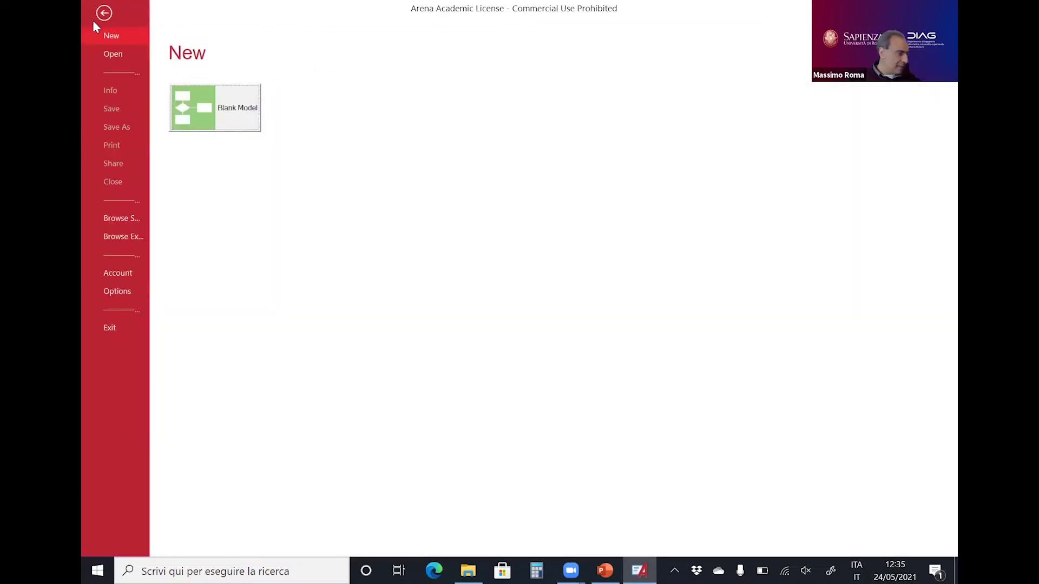
pyautogui.click(115, 217)
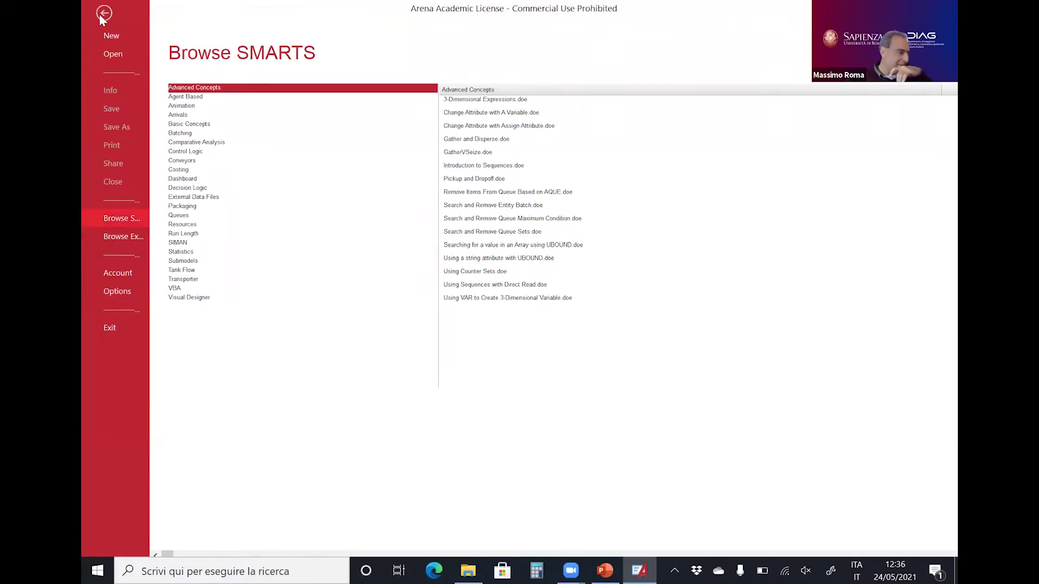
# Step: Browse Arena's library of General example models and return to the empty workspace
pyautogui.click(115, 234)
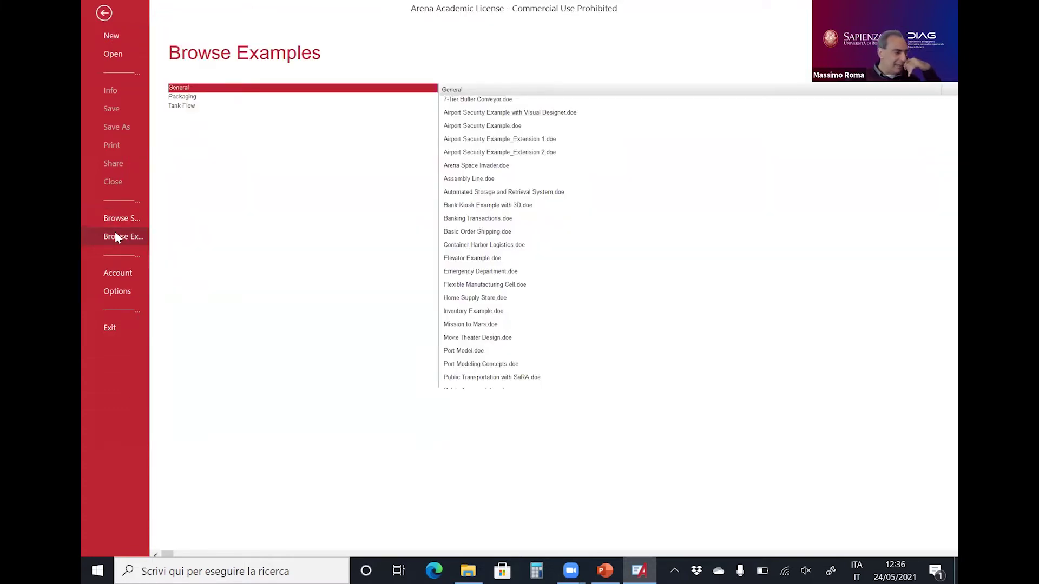
pyautogui.click(103, 13)
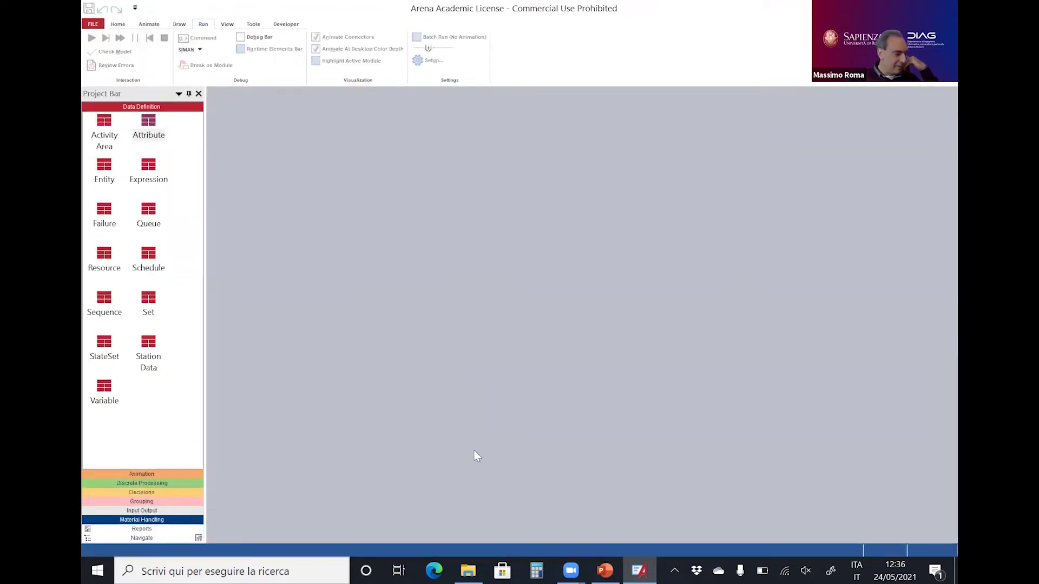
# Step: Switch to PowerPoint and present the Modello 5 slide on the assembly and packaging line full screen
pyautogui.click(468, 570)
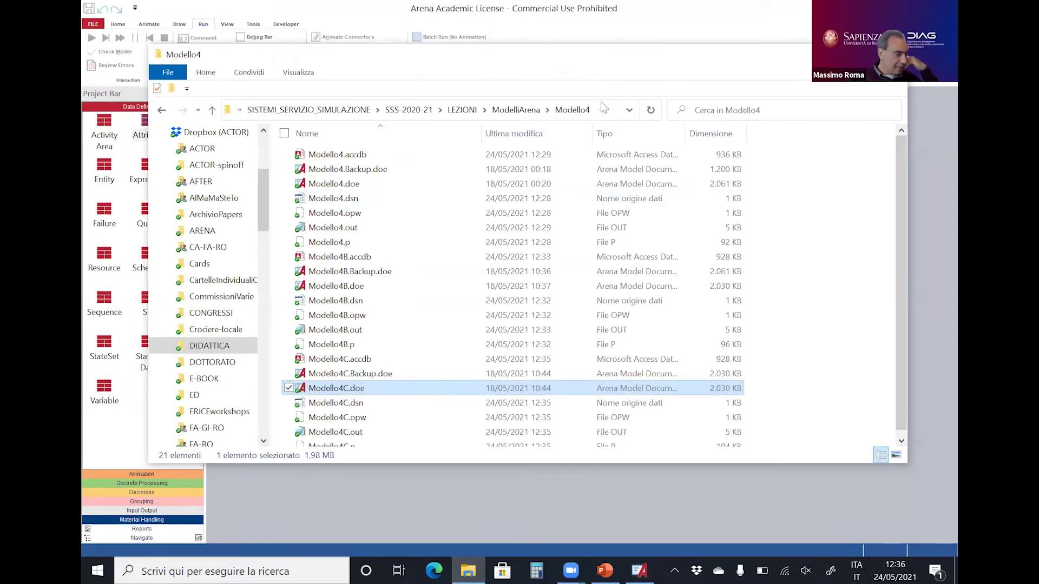
pyautogui.click(605, 570)
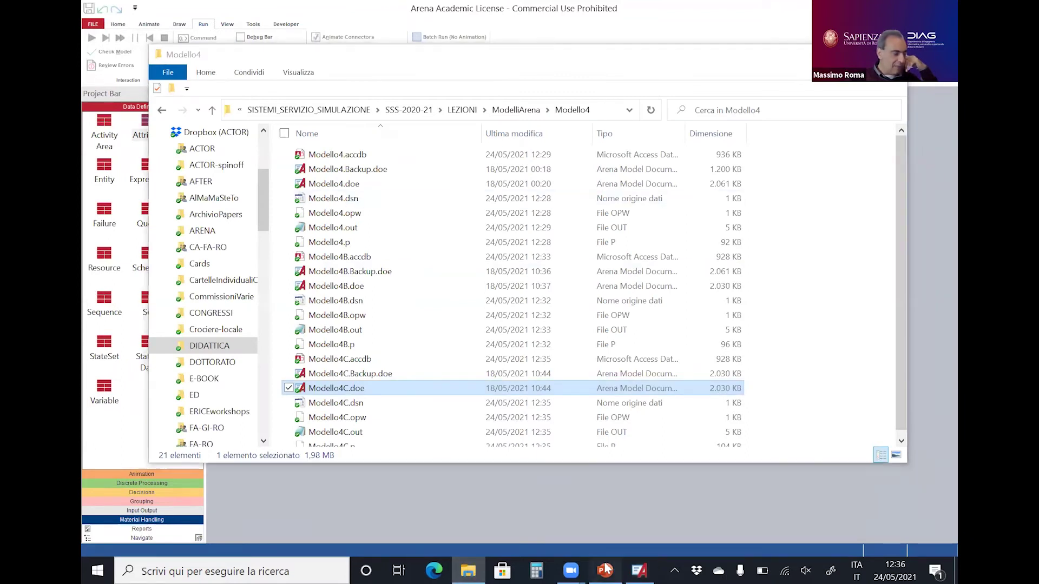
pyautogui.scroll(-1, 600, 404)
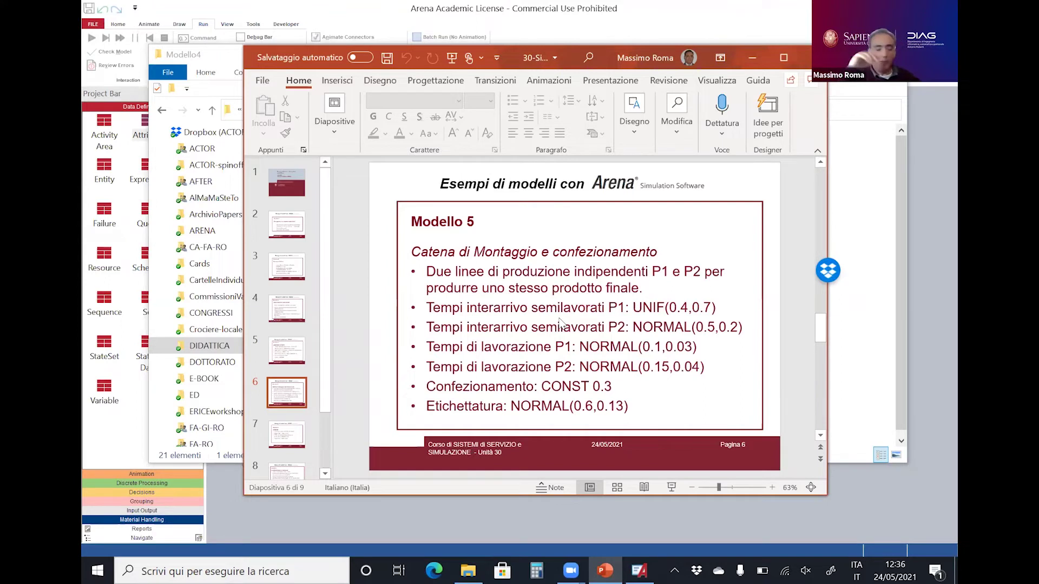
pyautogui.click(671, 487)
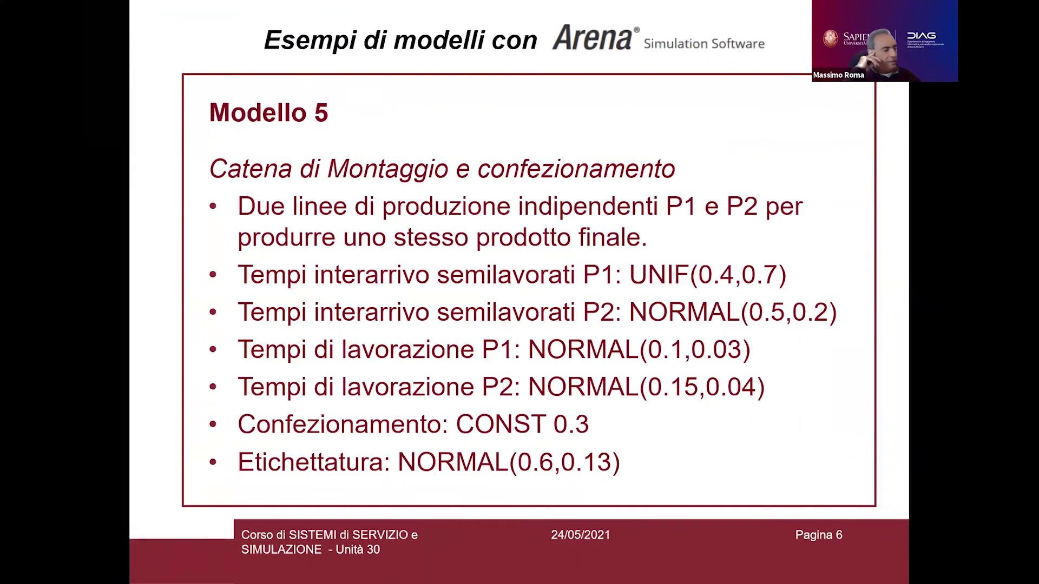
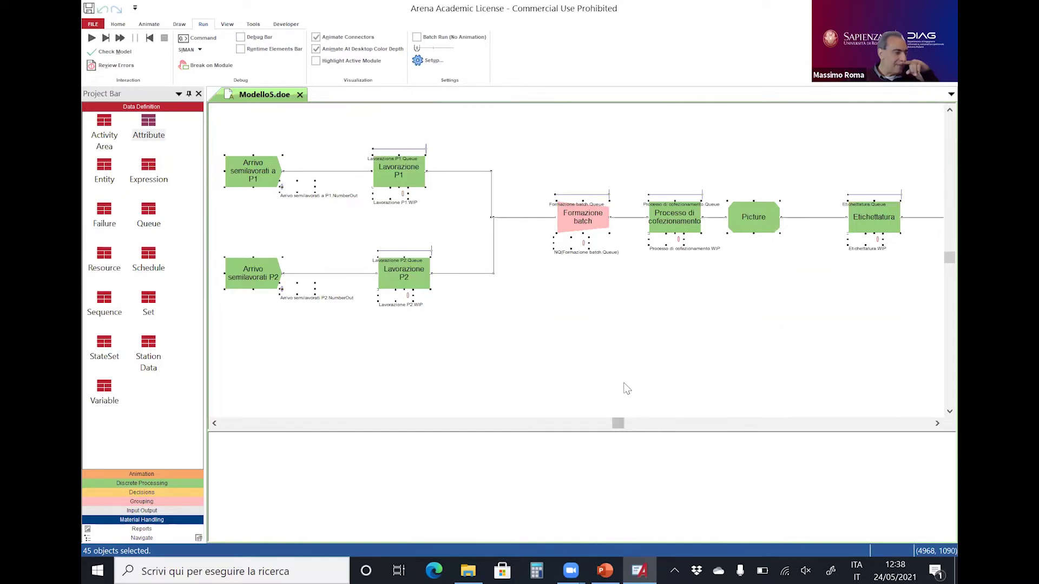
# Step: Review the arrival settings of the Create modules for semi-finished parts P1 and P2 in Modello5
pyautogui.click(622, 346)
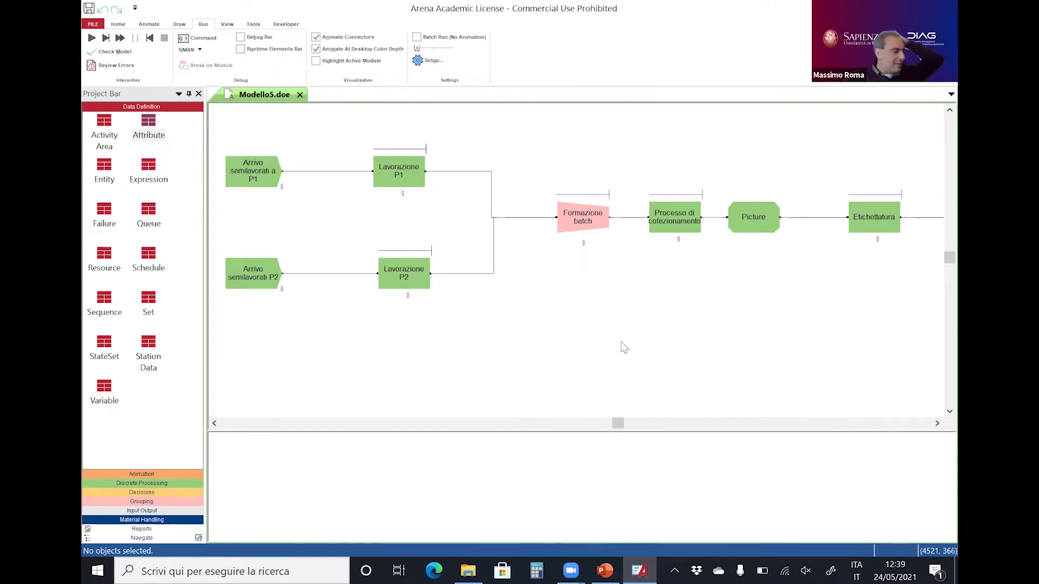
pyautogui.click(257, 163)
pyautogui.doubleClick(257, 164)
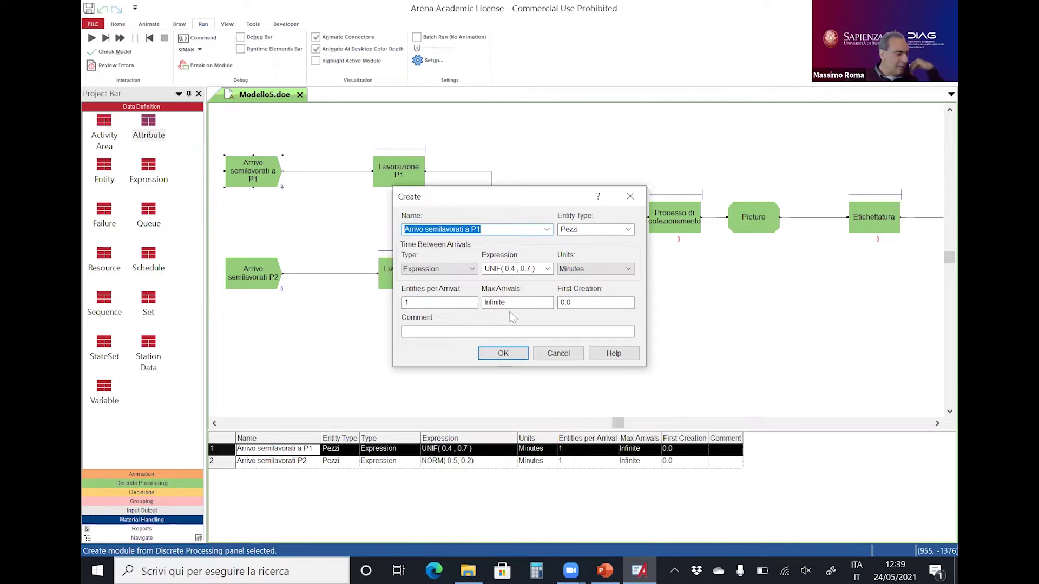
pyautogui.click(514, 350)
pyautogui.doubleClick(254, 272)
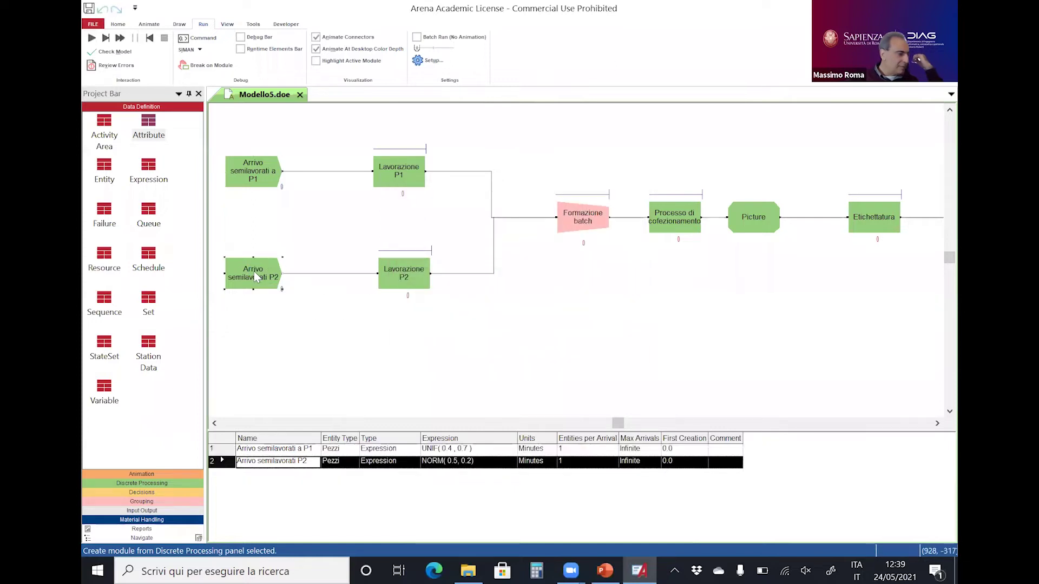
pyautogui.click(503, 353)
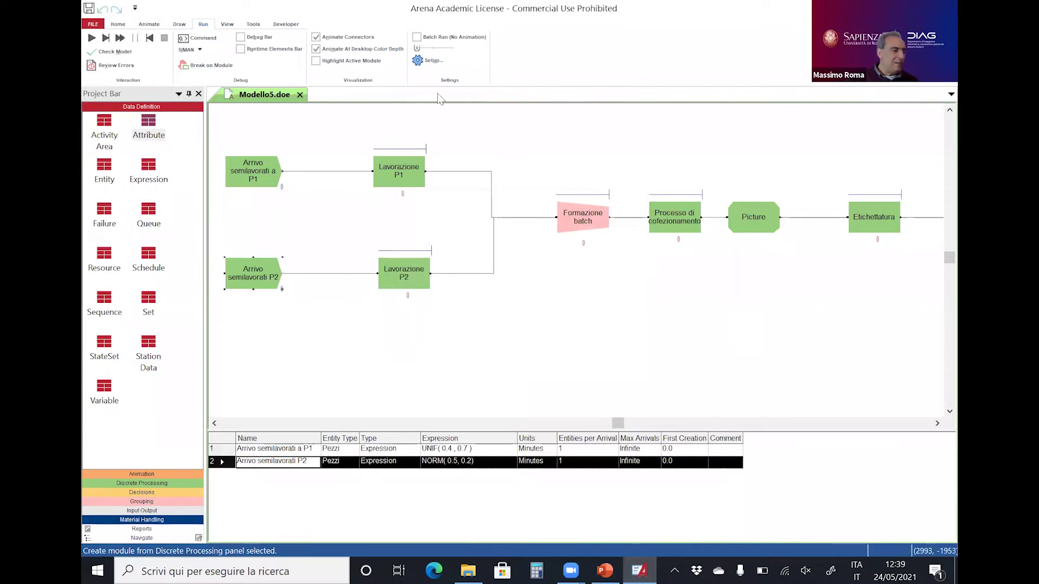
# Step: Review the resource and delay settings of the Lavorazione P1 and Lavorazione P2 Process modules
pyautogui.click(404, 164)
pyautogui.doubleClick(404, 164)
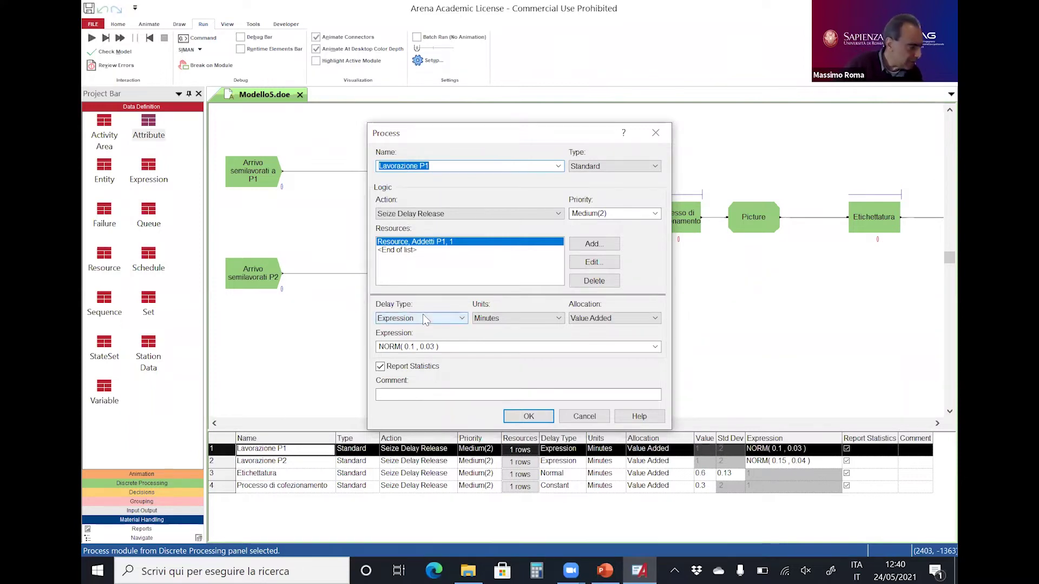
pyautogui.click(529, 416)
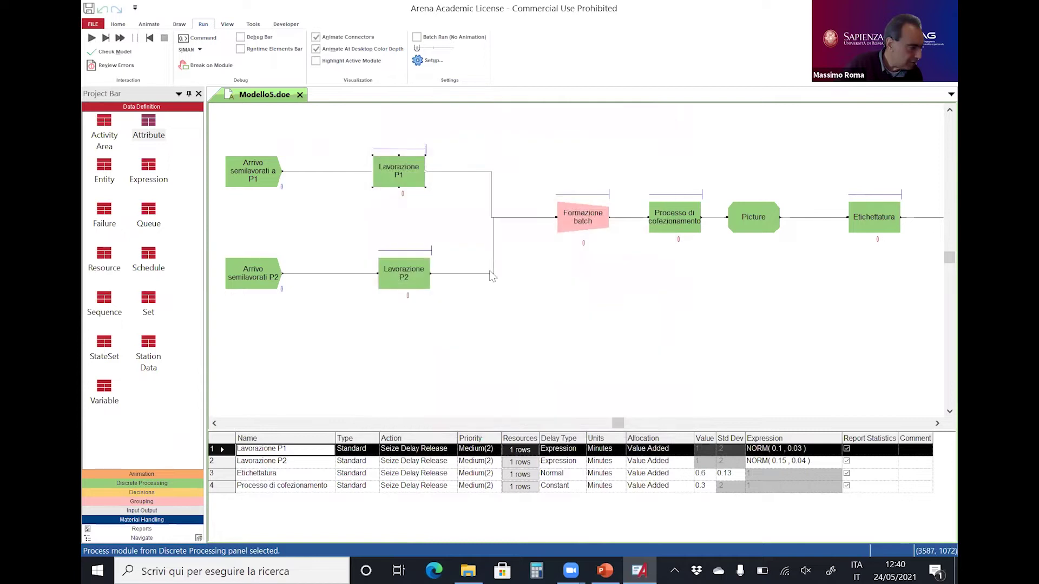
pyautogui.doubleClick(413, 273)
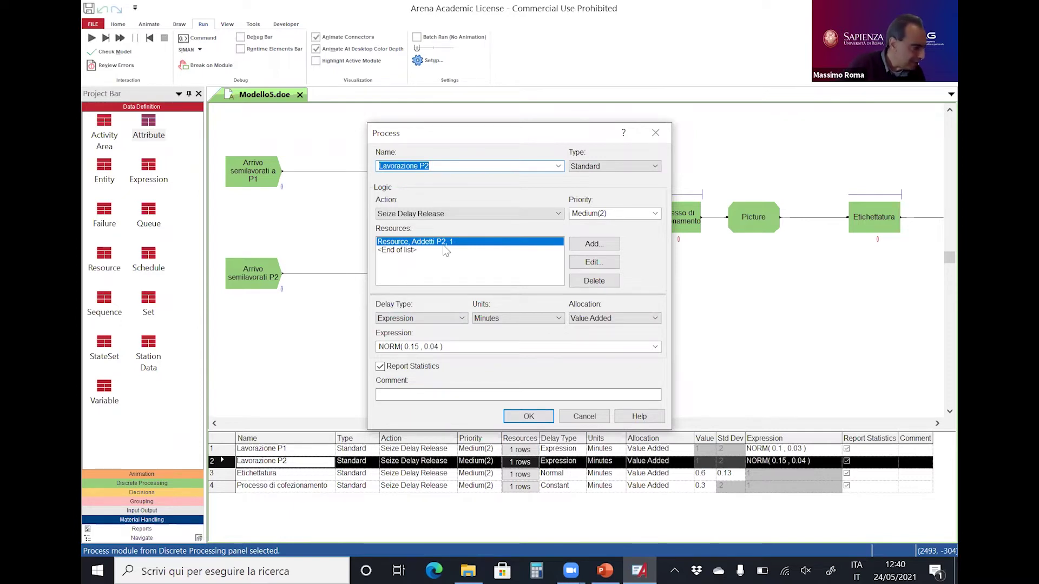
pyautogui.click(540, 418)
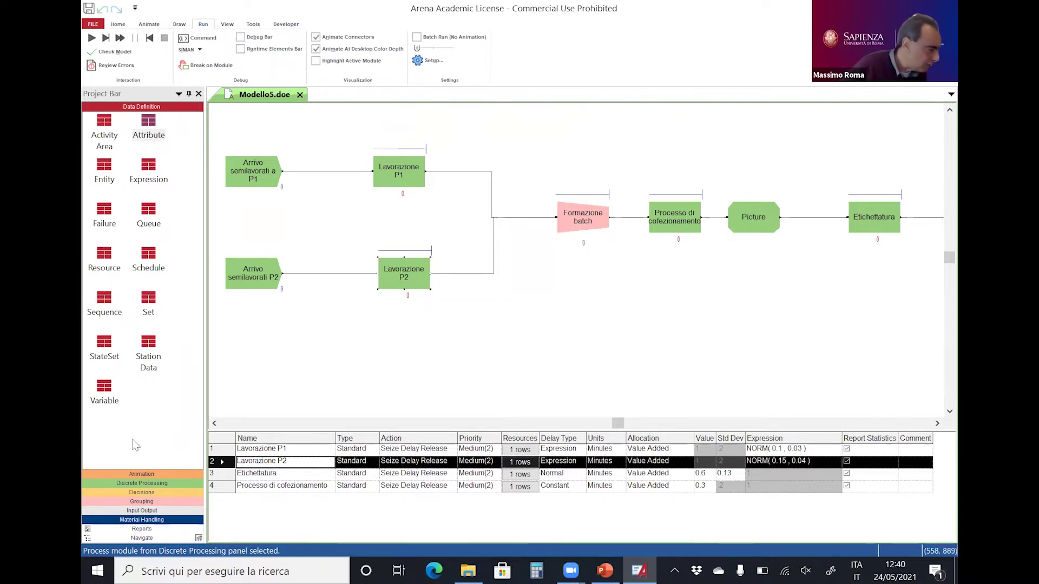
# Step: Show the Grouping modules and look at the Batch and Separate module data
pyautogui.click(128, 502)
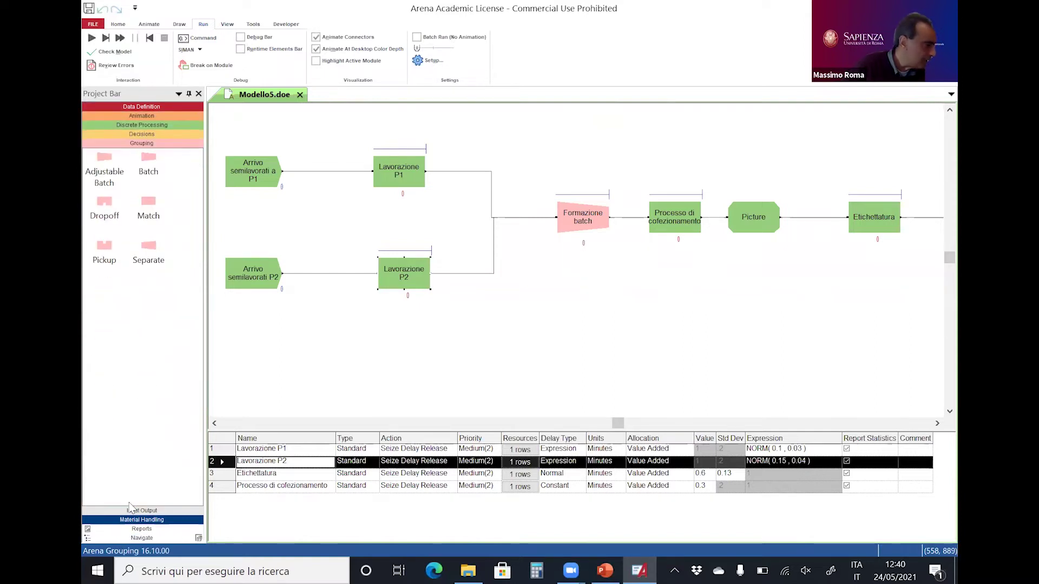
pyautogui.click(141, 157)
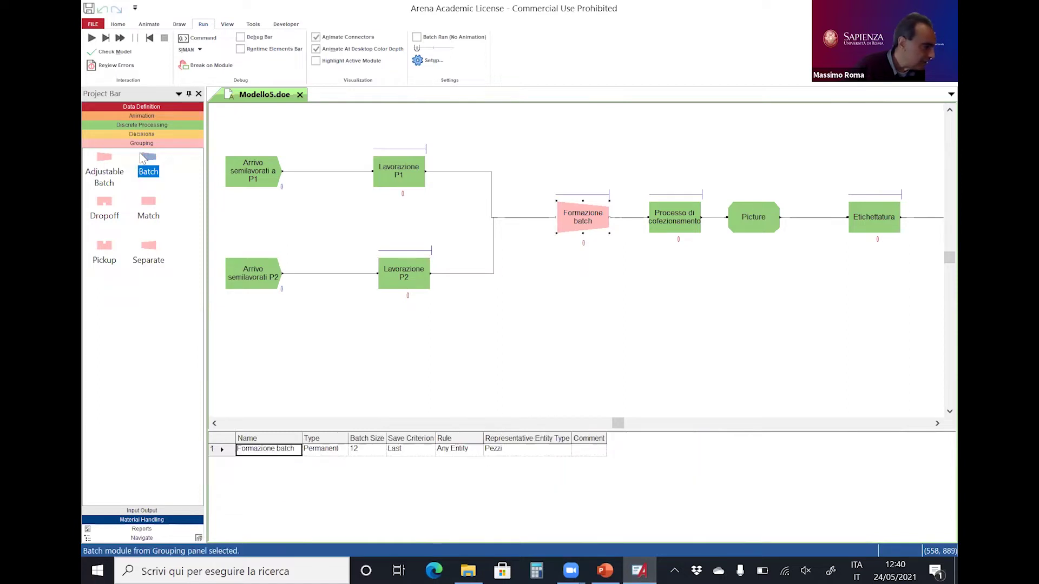
pyautogui.click(142, 260)
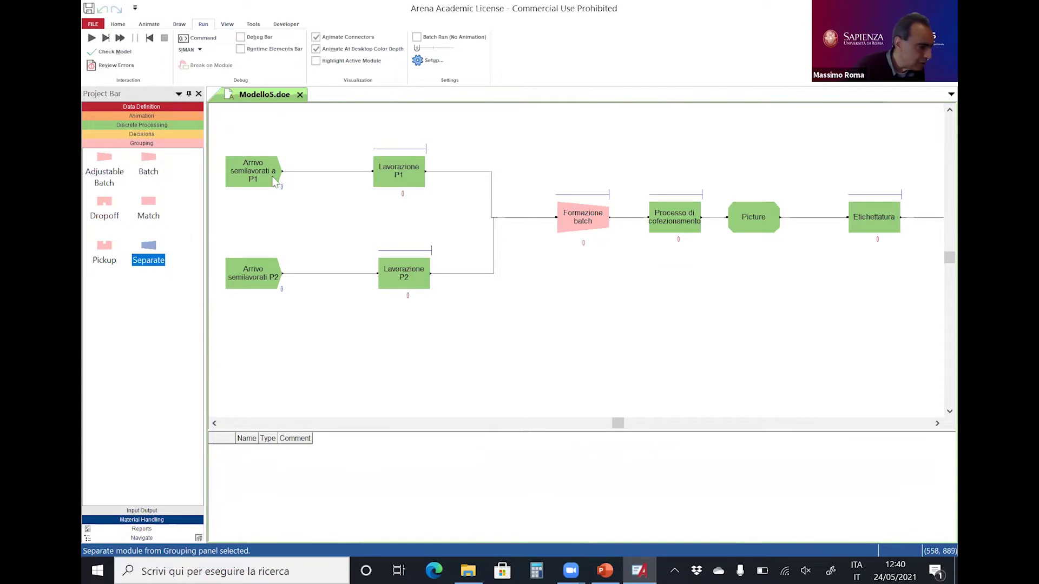
# Step: Examine the Formazione batch module's type and rule options, trying the Temporary type, and discard the changes
pyautogui.click(586, 220)
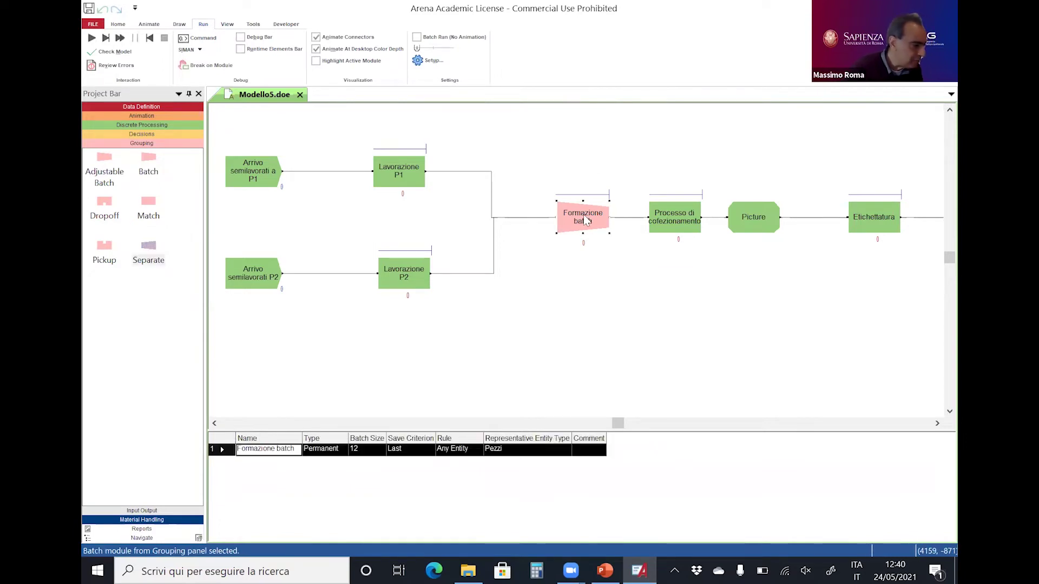
pyautogui.doubleClick(585, 218)
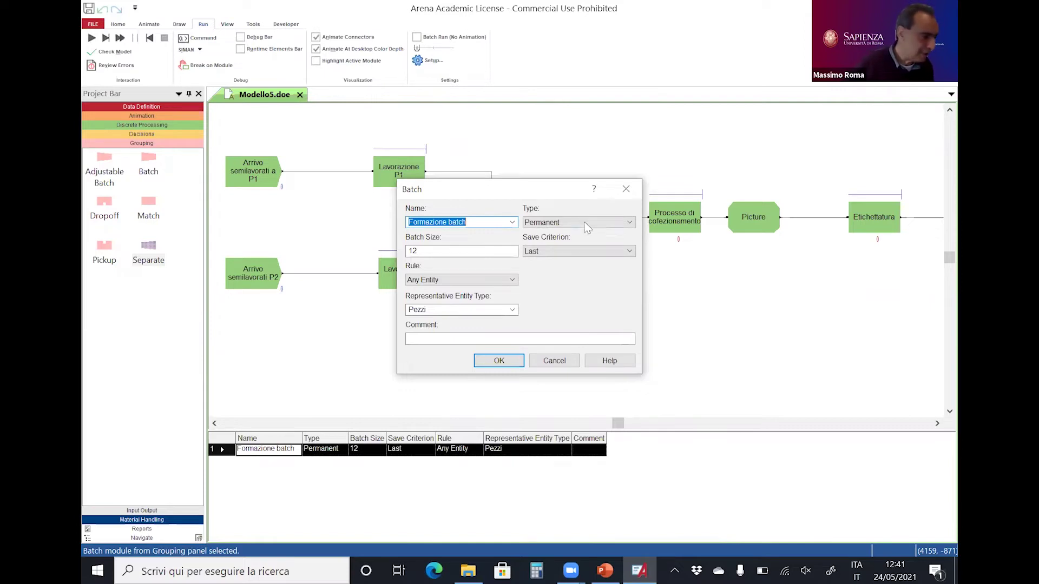
pyautogui.click(585, 222)
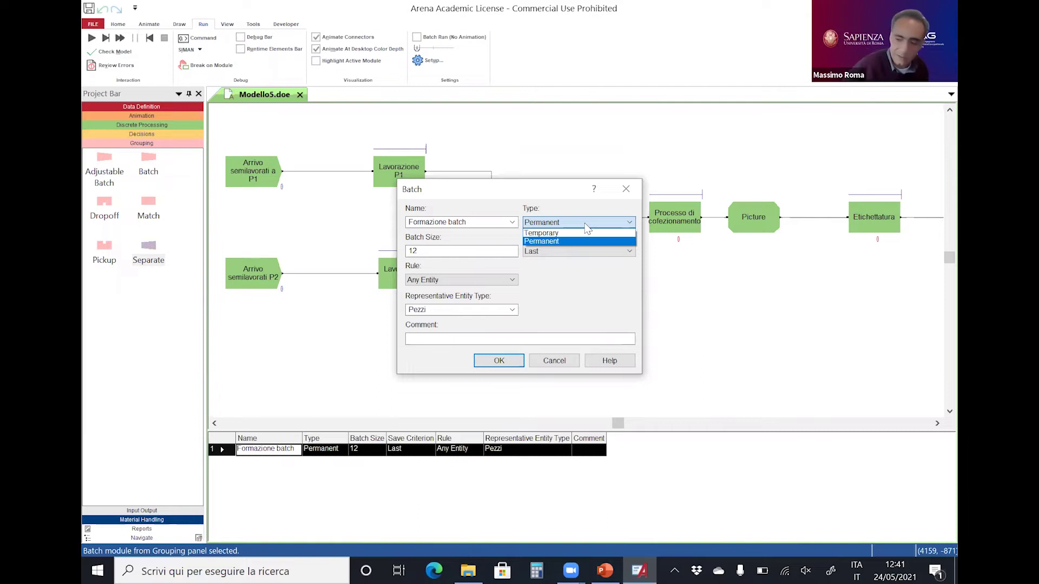
pyautogui.click(576, 227)
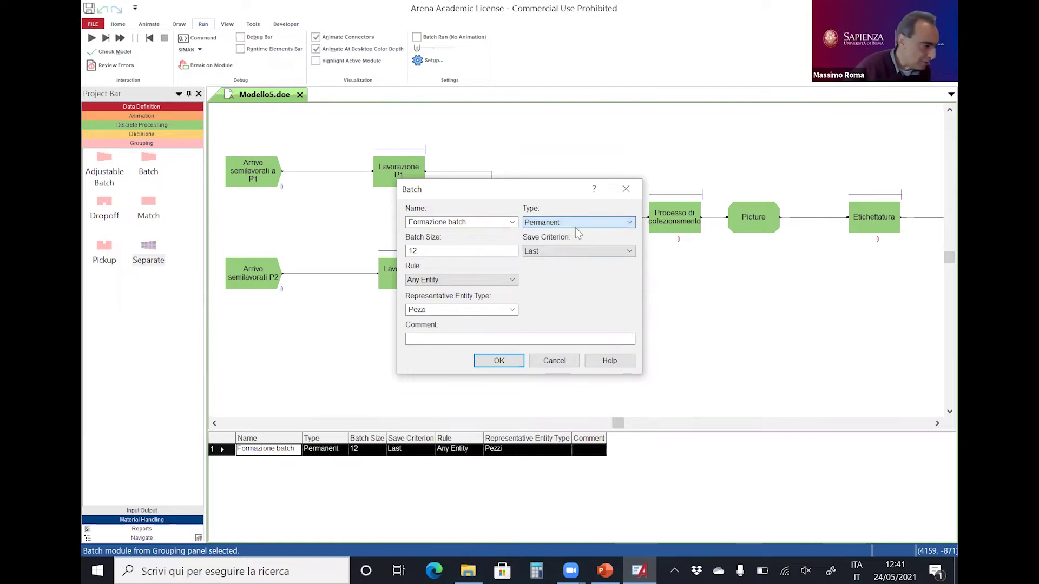
pyautogui.click(563, 223)
pyautogui.click(560, 232)
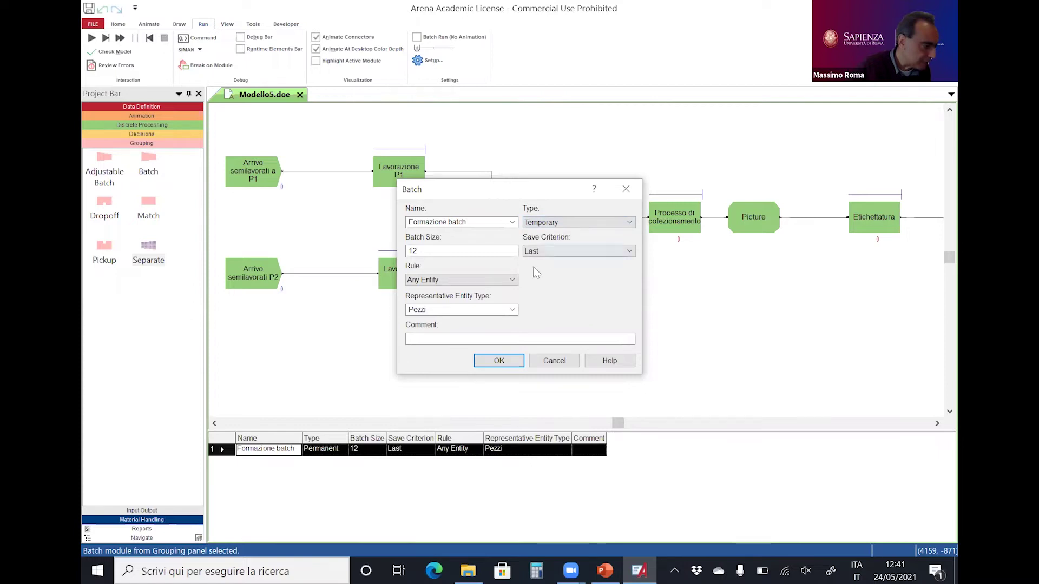
pyautogui.click(512, 281)
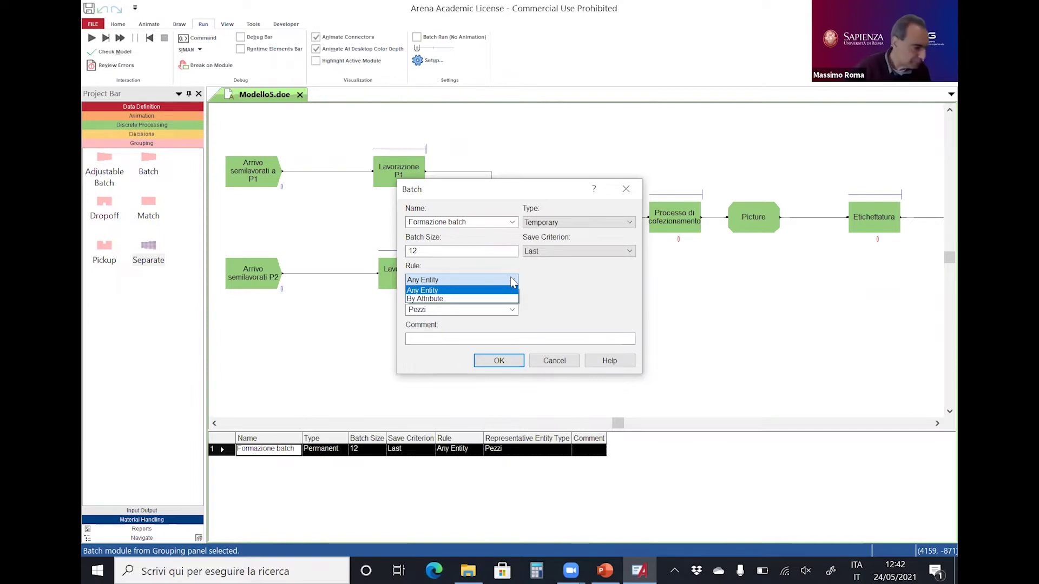
pyautogui.click(493, 366)
pyautogui.click(545, 361)
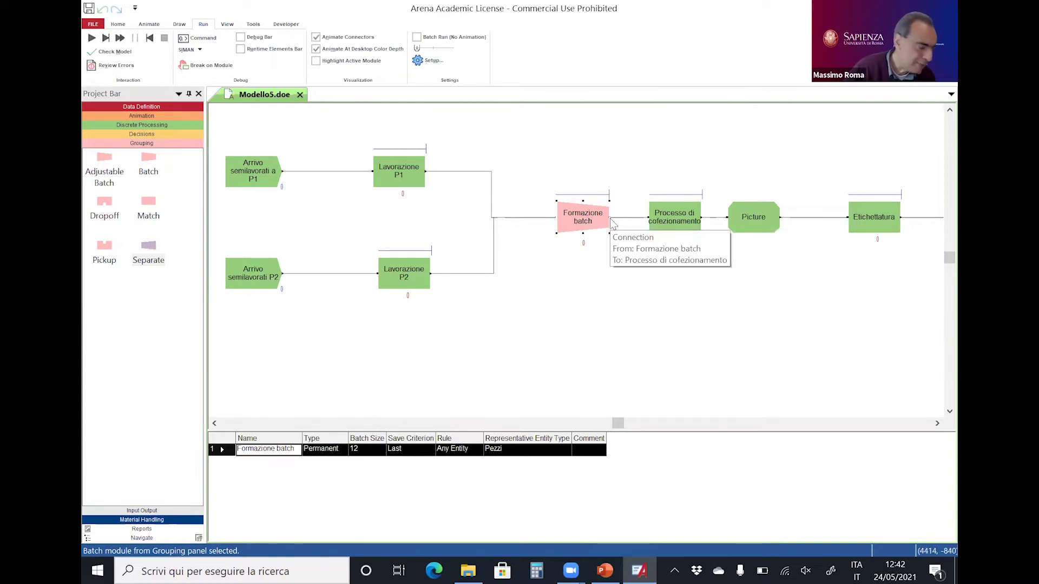
# Step: Review the Processo di cofezionamento module's resource and delay settings, and look over the modules downstream through Uscita
pyautogui.click(675, 220)
pyautogui.doubleClick(674, 215)
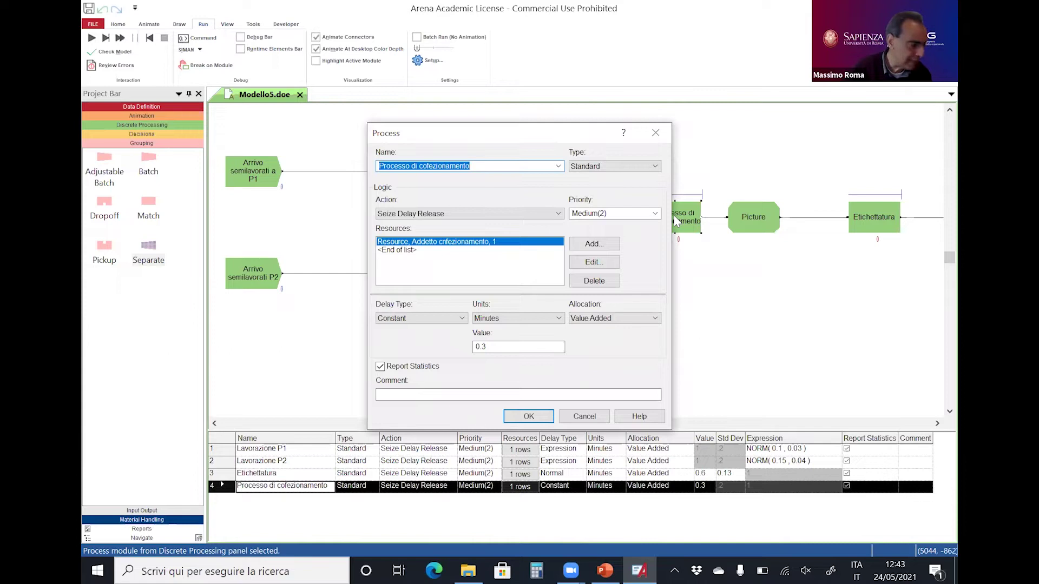
pyautogui.click(542, 415)
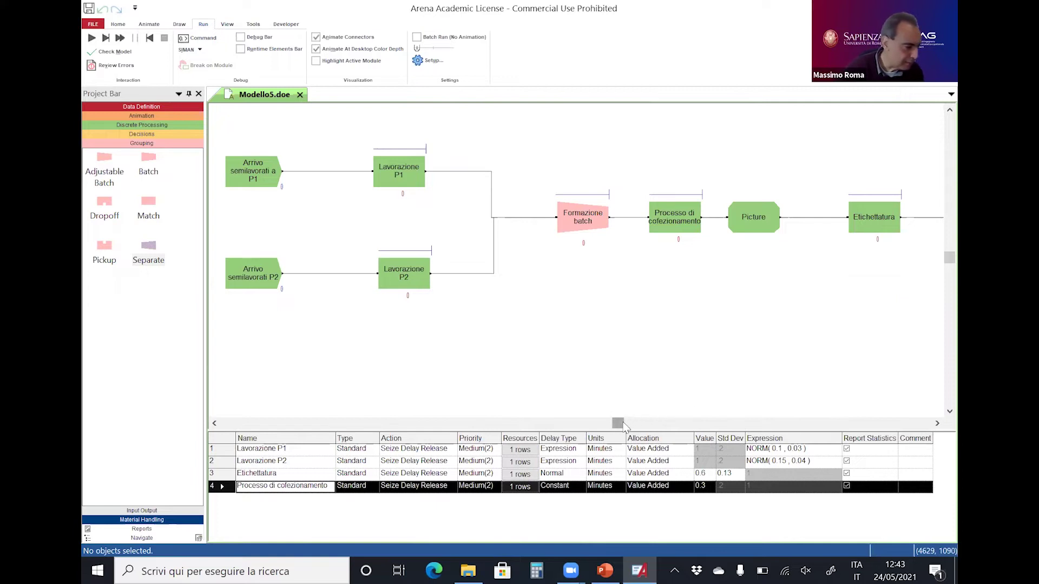
pyautogui.moveTo(628, 423); pyautogui.dragTo(644, 427)
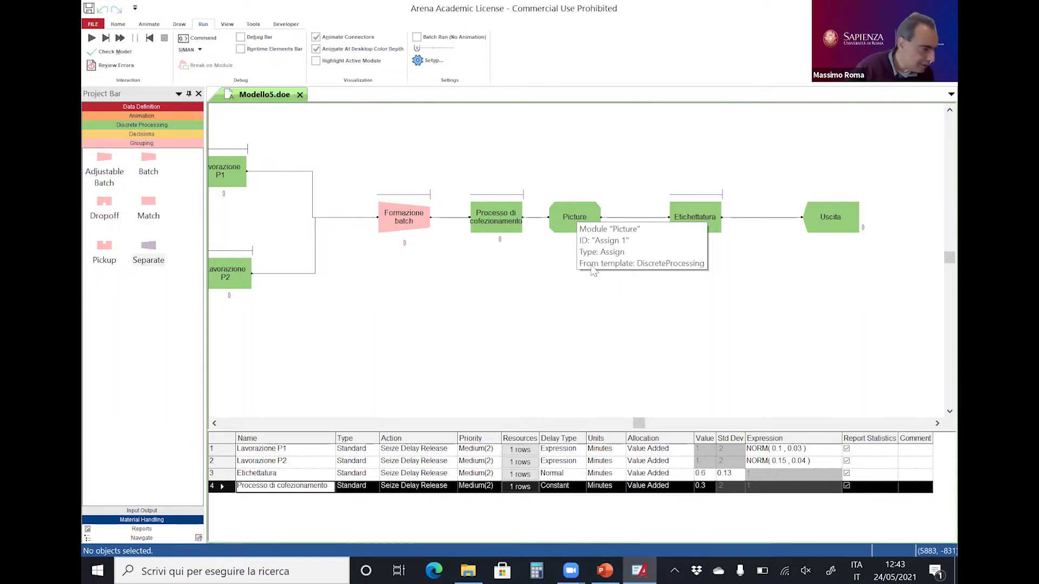
pyautogui.moveTo(639, 425); pyautogui.dragTo(636, 426)
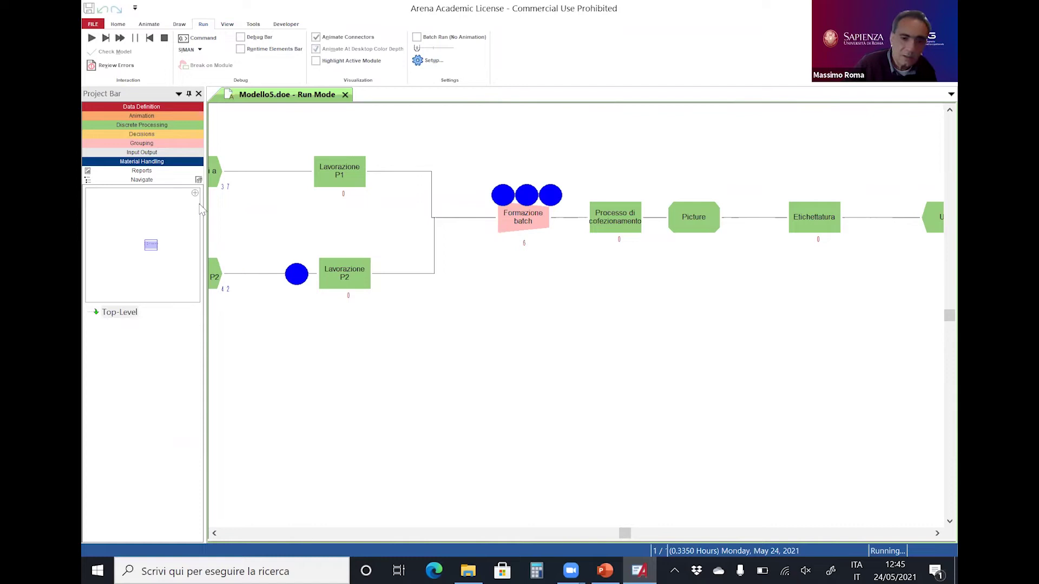
# Step: End the Modello5 simulation run and close the model without saving its changes
pyautogui.click(164, 37)
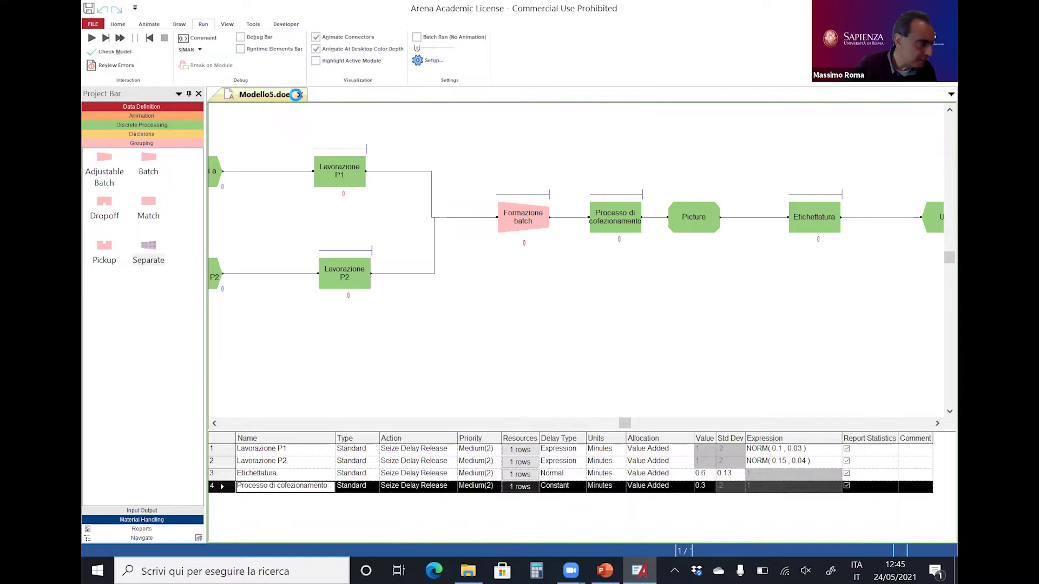
pyautogui.click(298, 95)
pyautogui.click(540, 316)
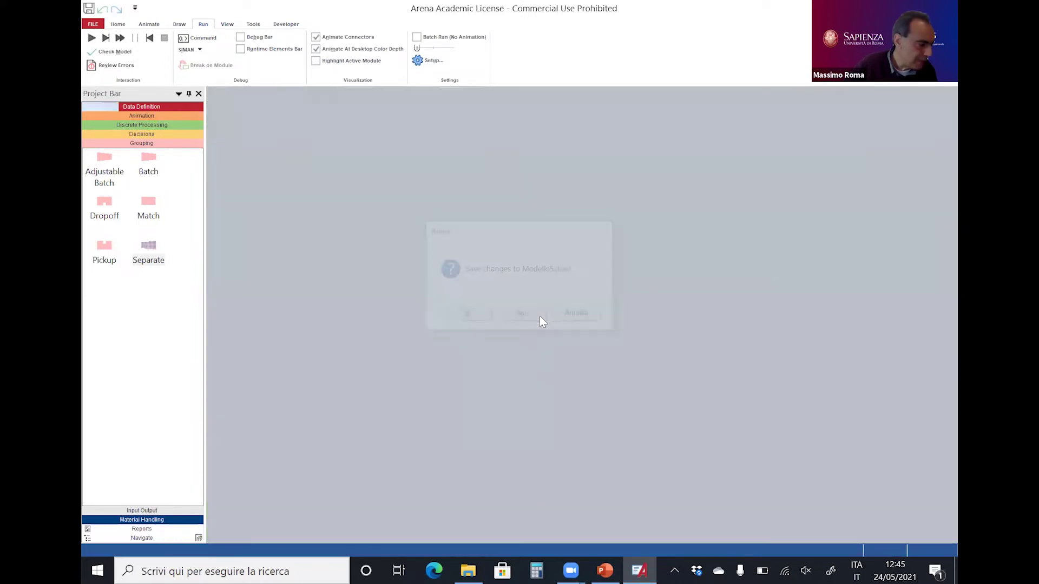
# Step: Switch to PowerPoint and show the Modello 6 slide describing the Videoteca model
pyautogui.click(604, 570)
pyautogui.scroll(-1, 557, 262)
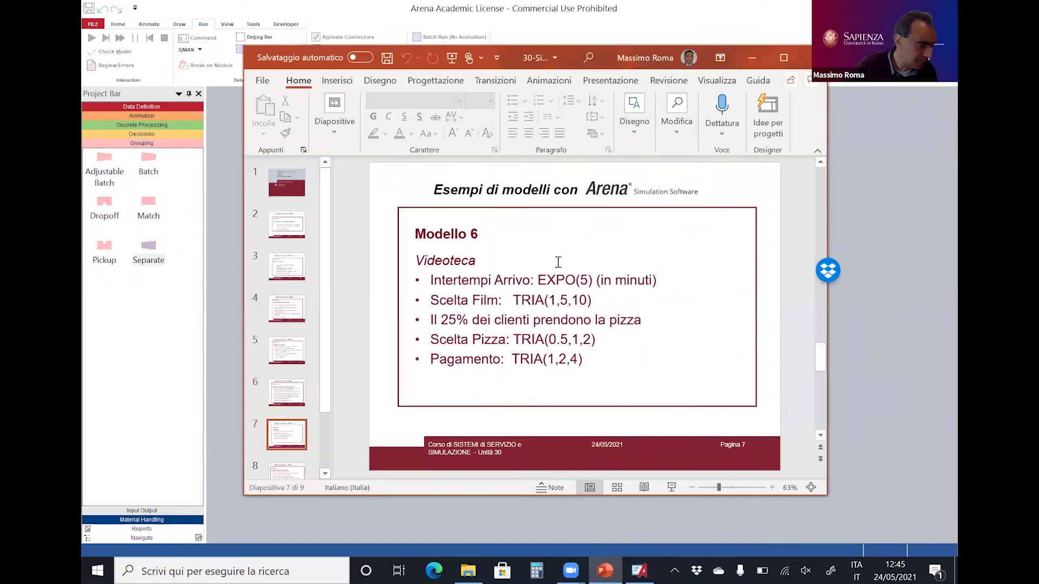
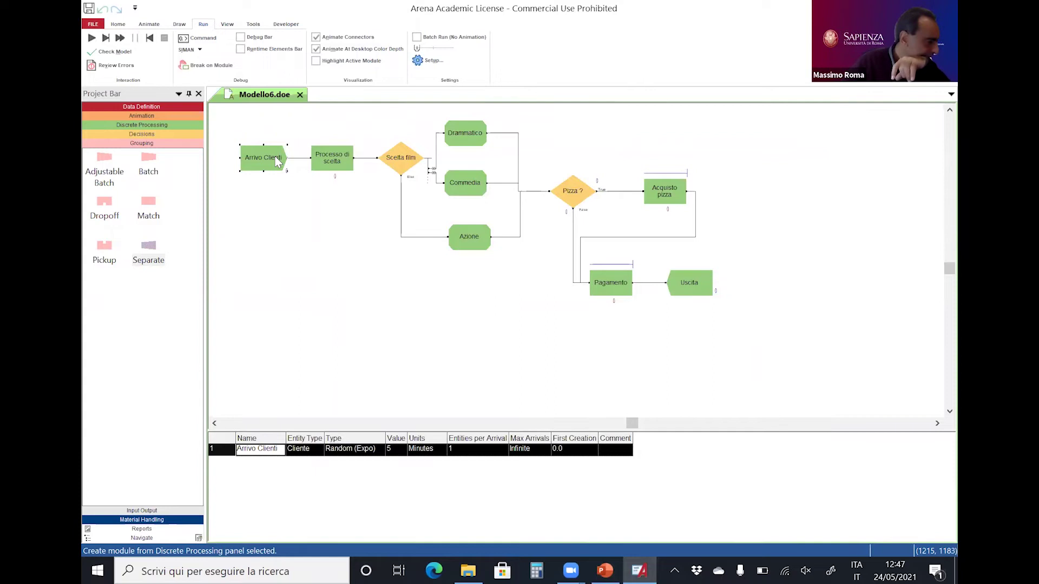
# Step: Review the arrival settings of Modello6's Arrivo Clienti Create module
pyautogui.doubleClick(277, 161)
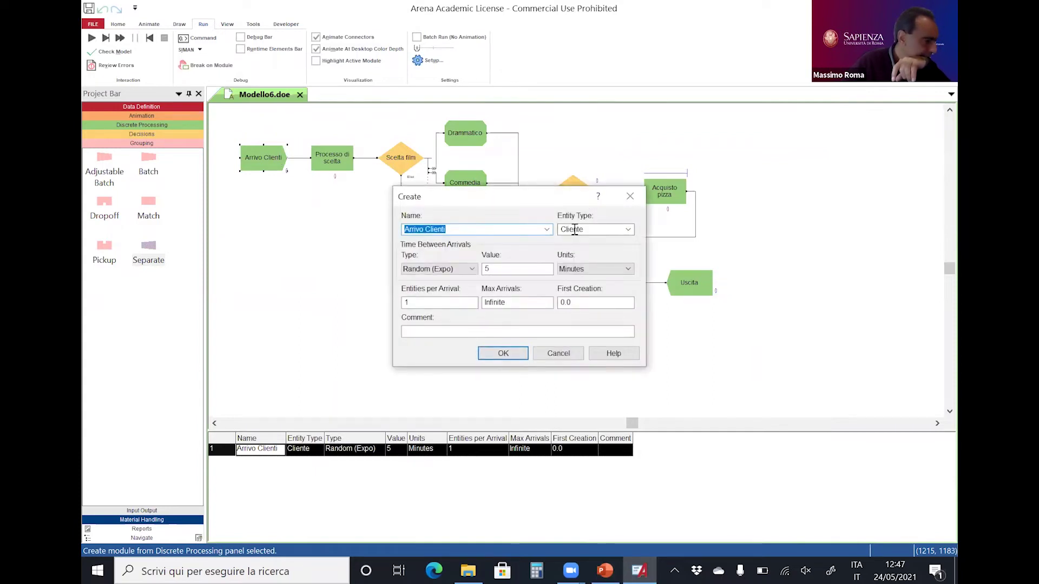
pyautogui.click(502, 355)
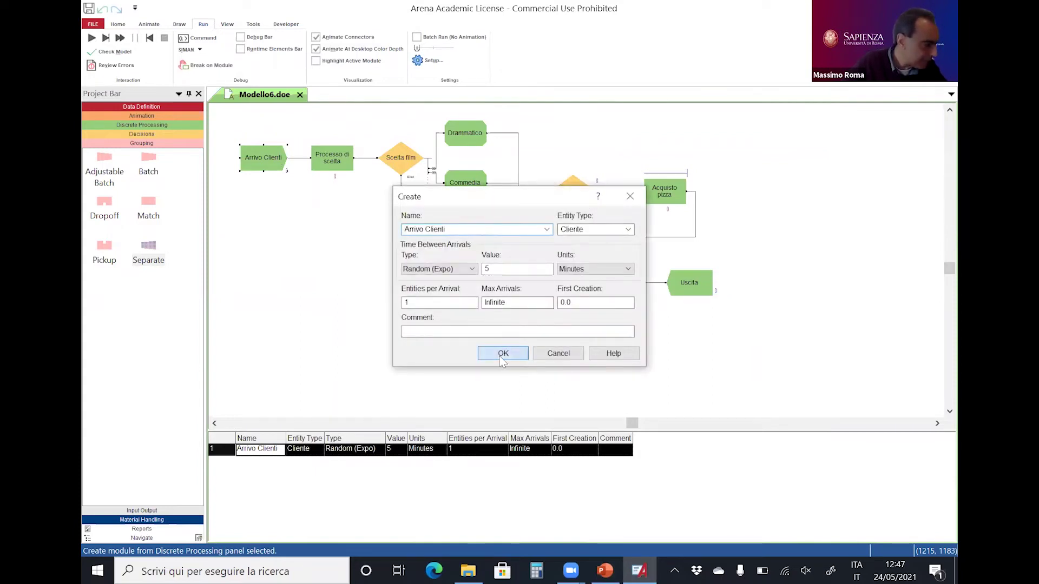
# Step: Review the delay settings of the Processo di scelta module and the branching percentages of the Scelta film decision
pyautogui.doubleClick(332, 161)
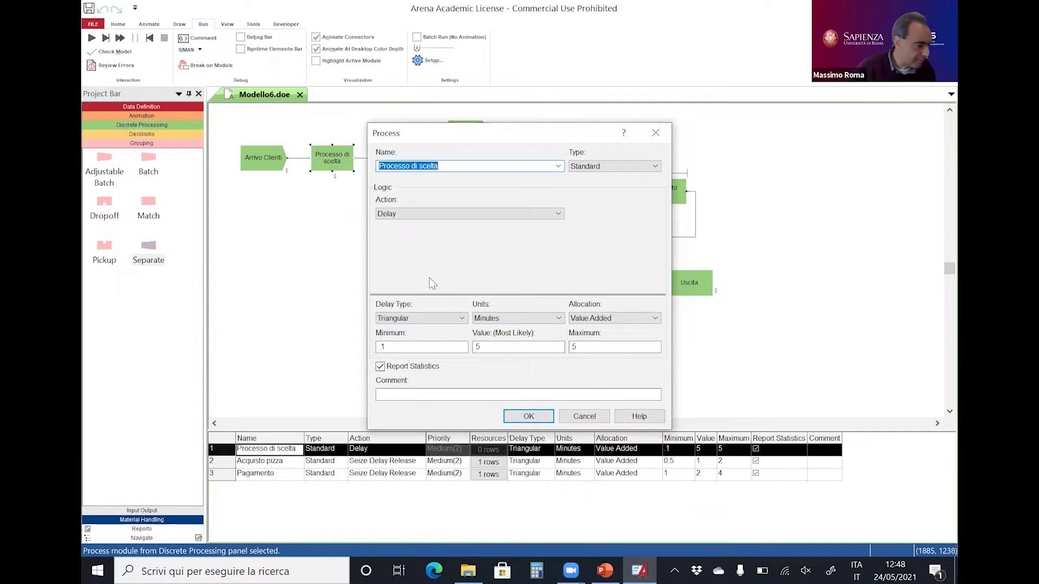
pyautogui.click(522, 418)
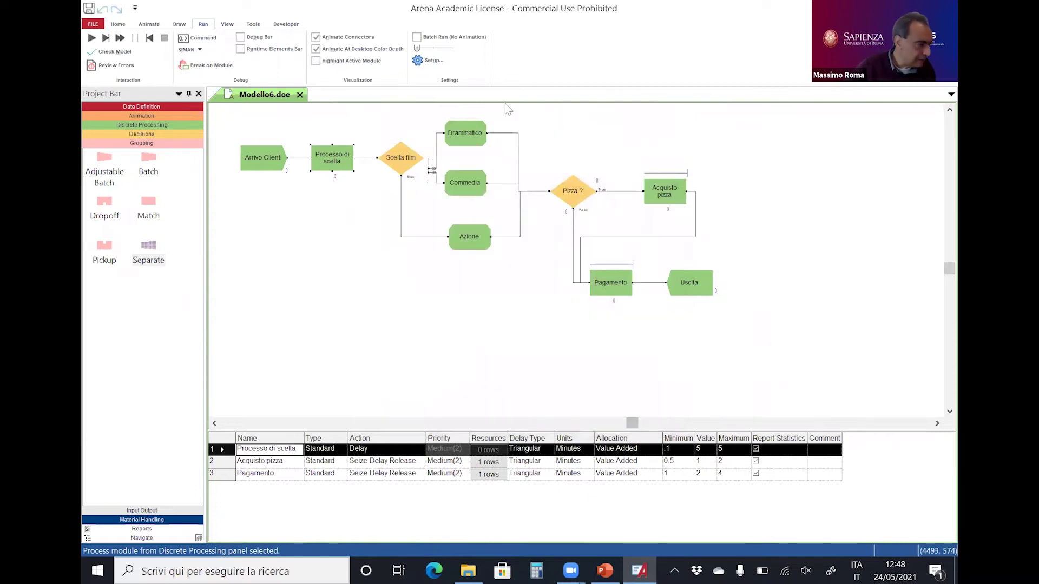
pyautogui.doubleClick(402, 160)
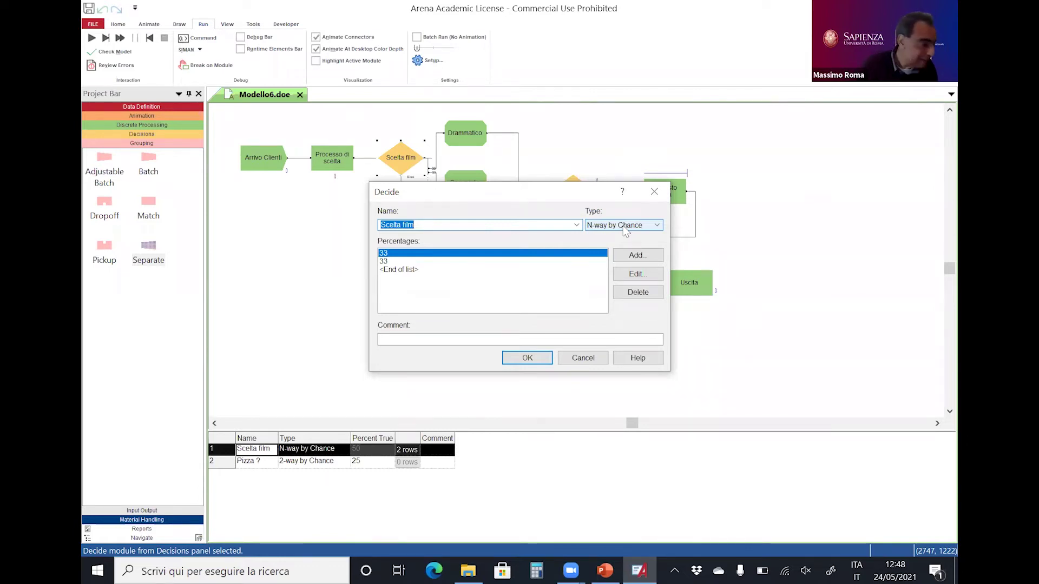
pyautogui.click(544, 359)
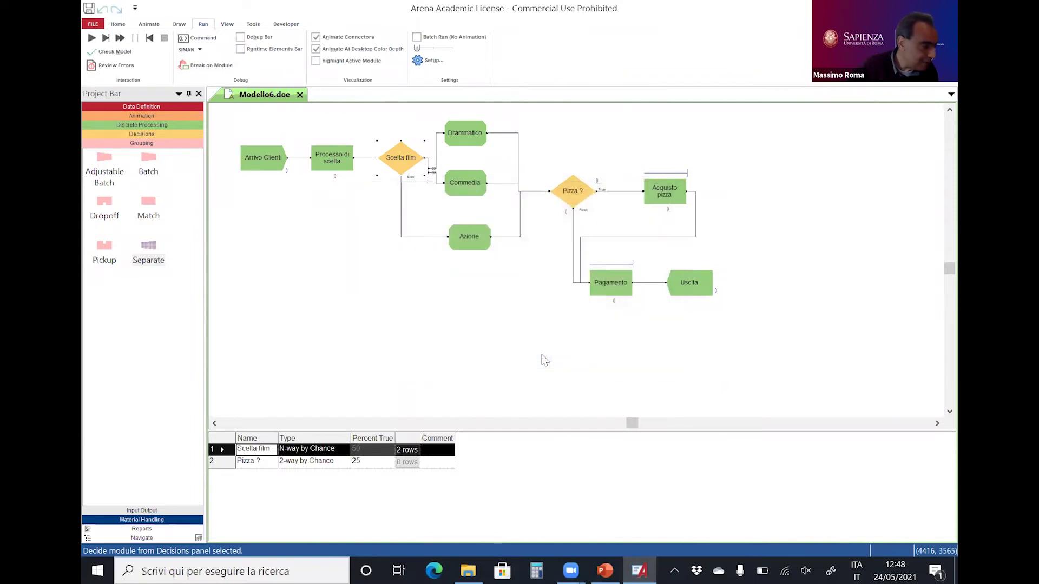
# Step: Review the Genere film attribute assignments in the Drammatico, Commedia and Azione modules
pyautogui.doubleClick(474, 143)
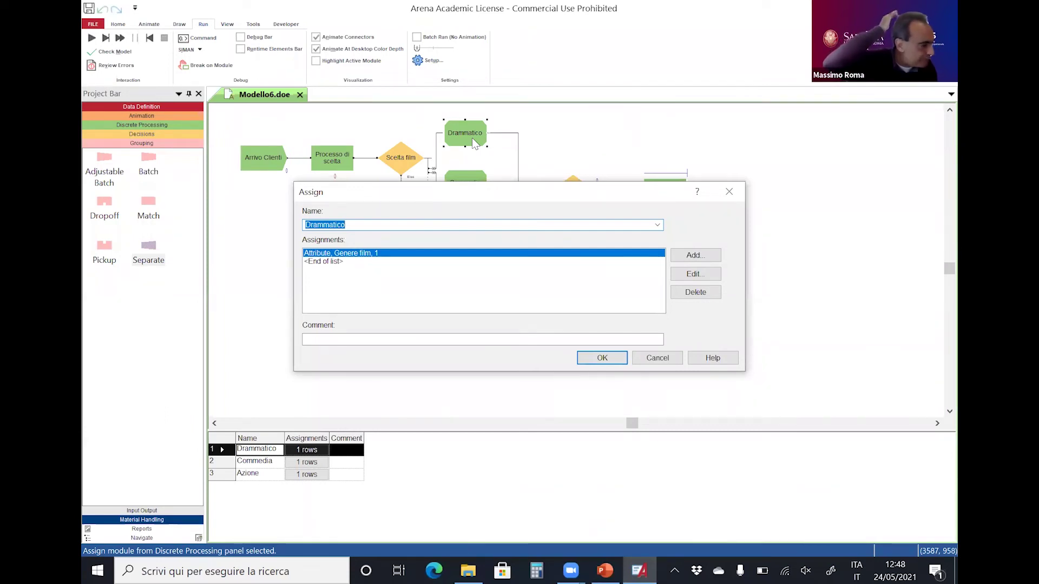
pyautogui.click(617, 357)
pyautogui.doubleClick(465, 181)
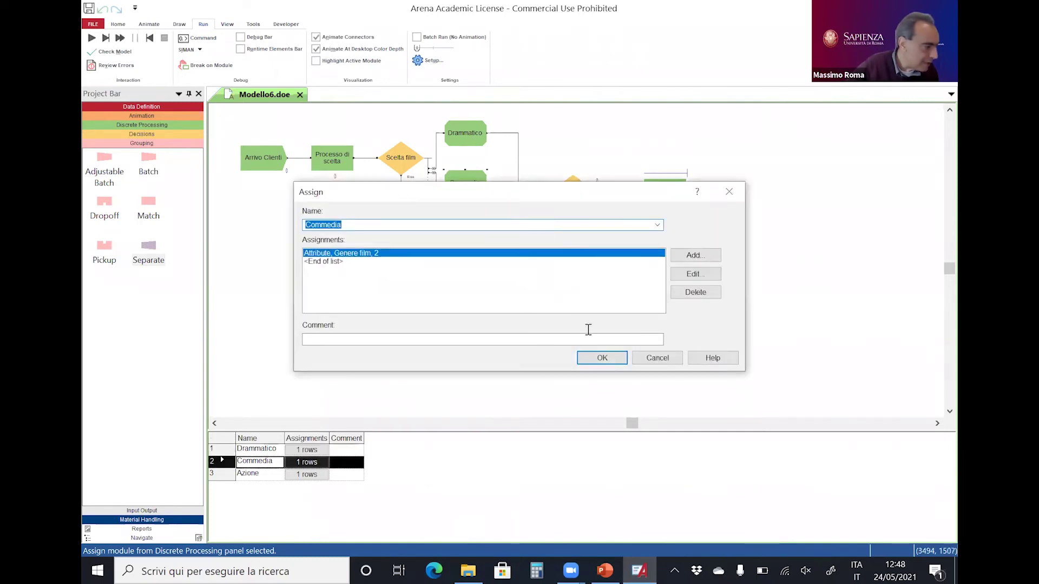
pyautogui.click(600, 358)
pyautogui.doubleClick(481, 237)
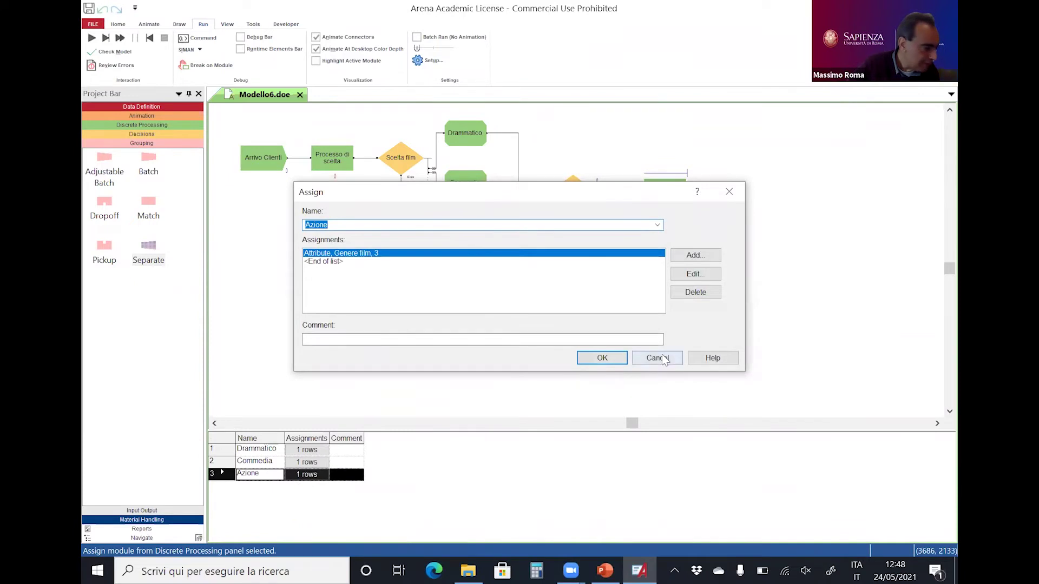
pyautogui.click(660, 358)
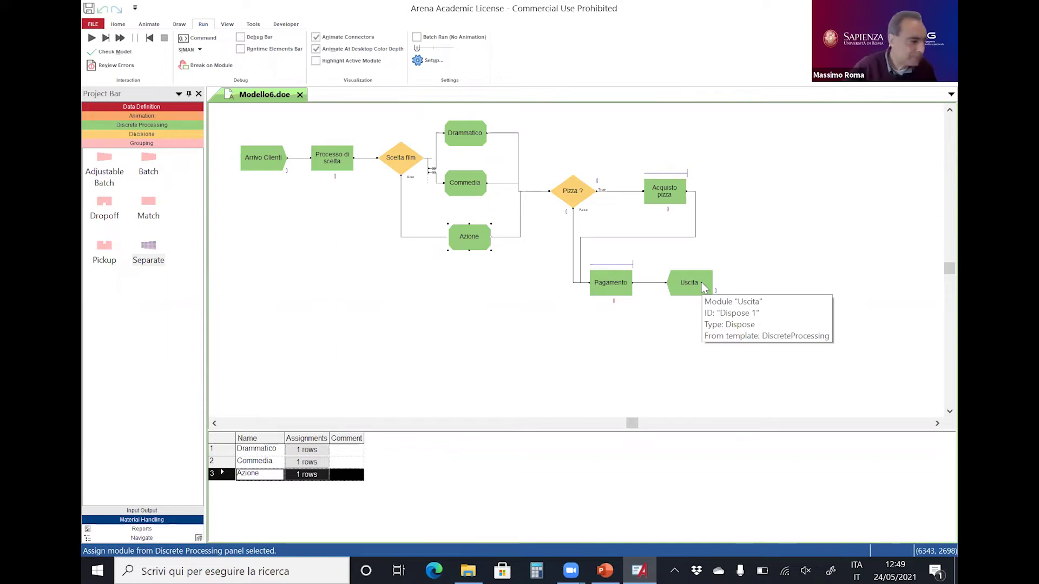
# Step: Review the probability setting of the Pizza ? decision and the process settings of the Acquisto pizza module
pyautogui.doubleClick(569, 190)
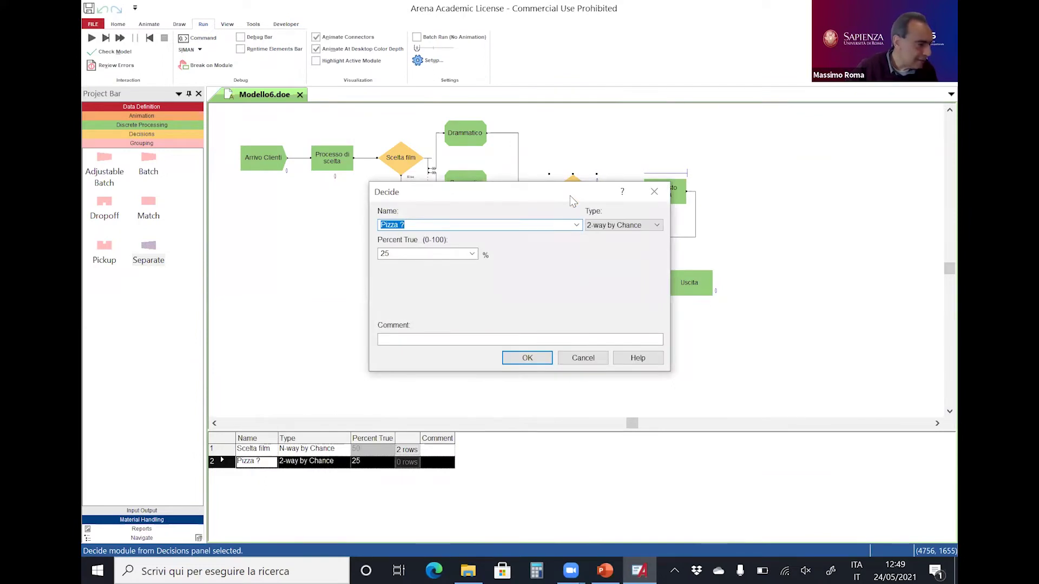
pyautogui.click(584, 358)
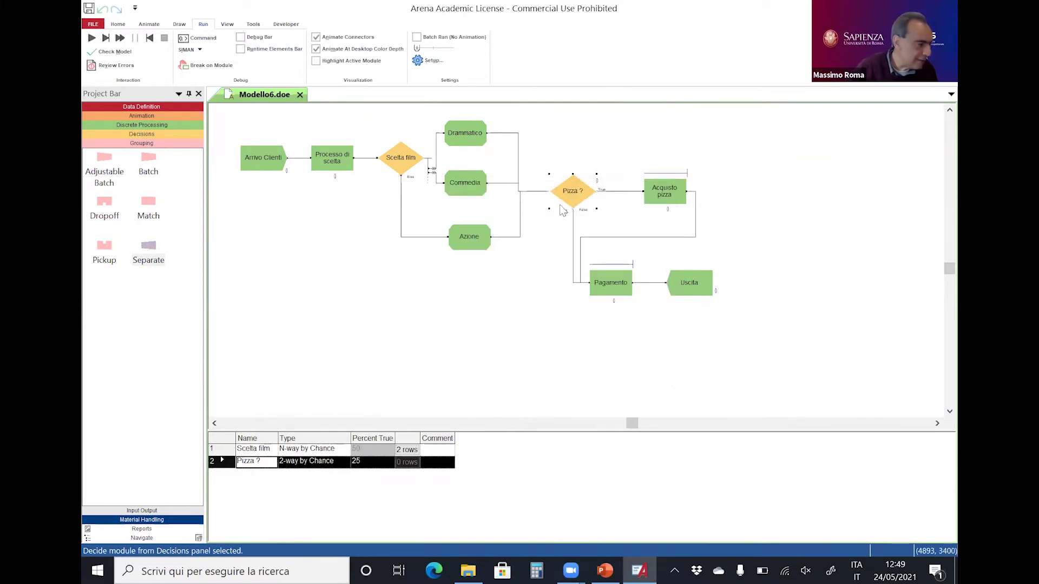
pyautogui.doubleClick(663, 194)
pyautogui.click(583, 415)
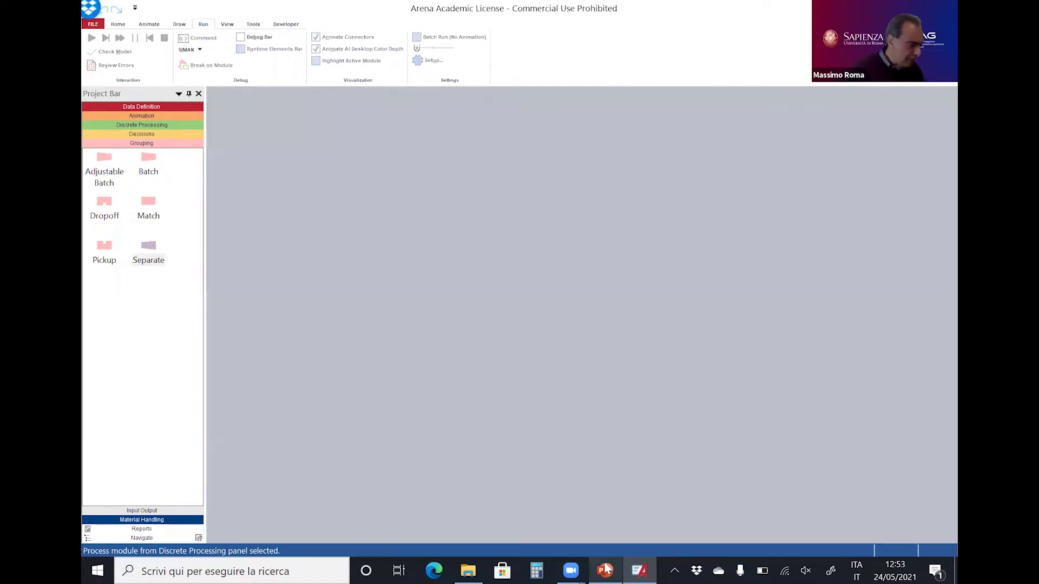
# Step: Switch to PowerPoint and show the Modello 7 slide describing how a computer works
pyautogui.click(606, 568)
pyautogui.scroll(-1, 531, 232)
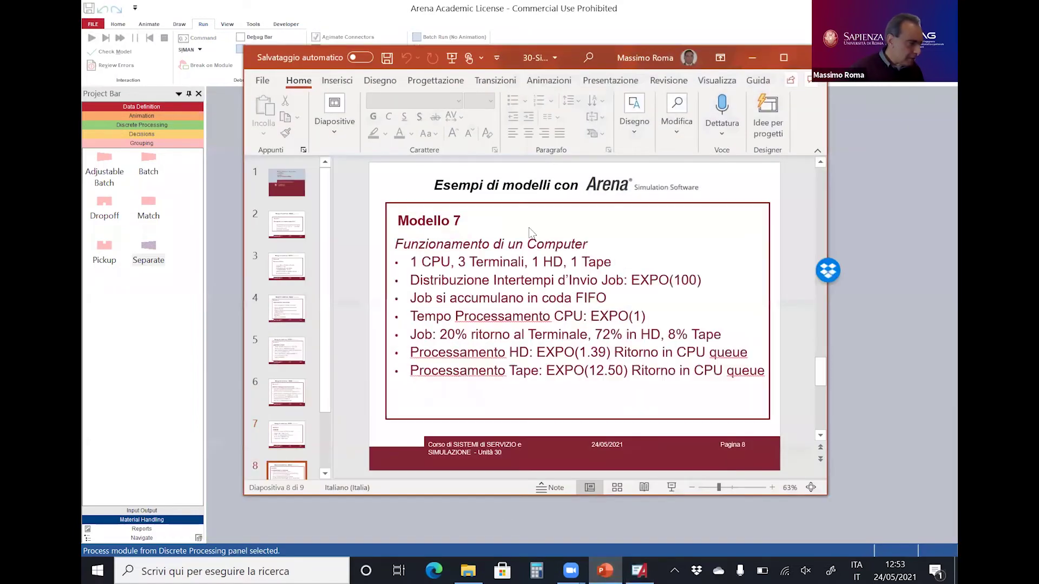
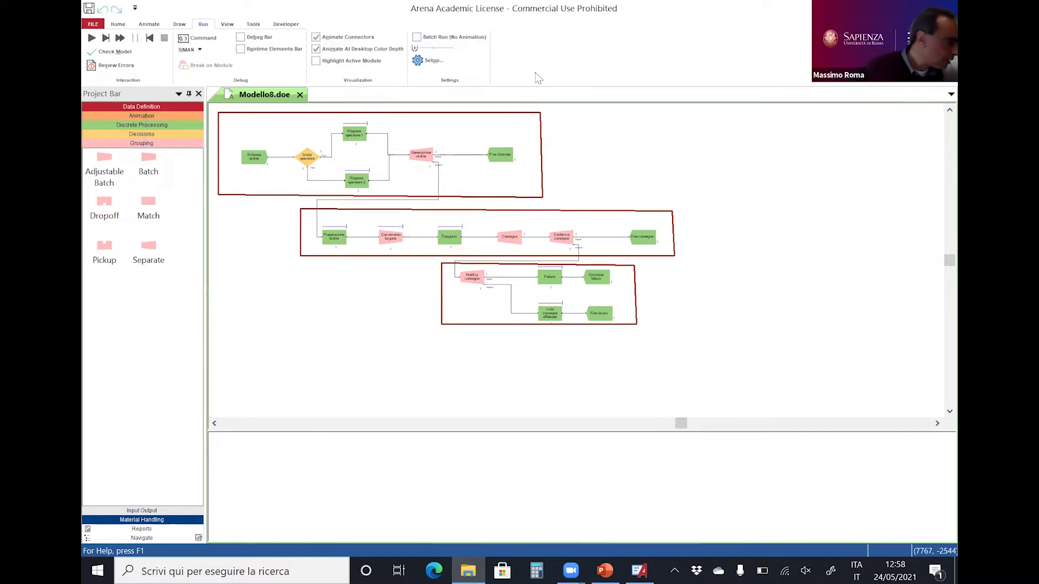
# Step: Enlarge the Modello8 flowchart, examine its order-taking section from Richiesta ordine to Fine chiamata, and clear the selection
pyautogui.moveTo(212, 115); pyautogui.dragTo(709, 358)
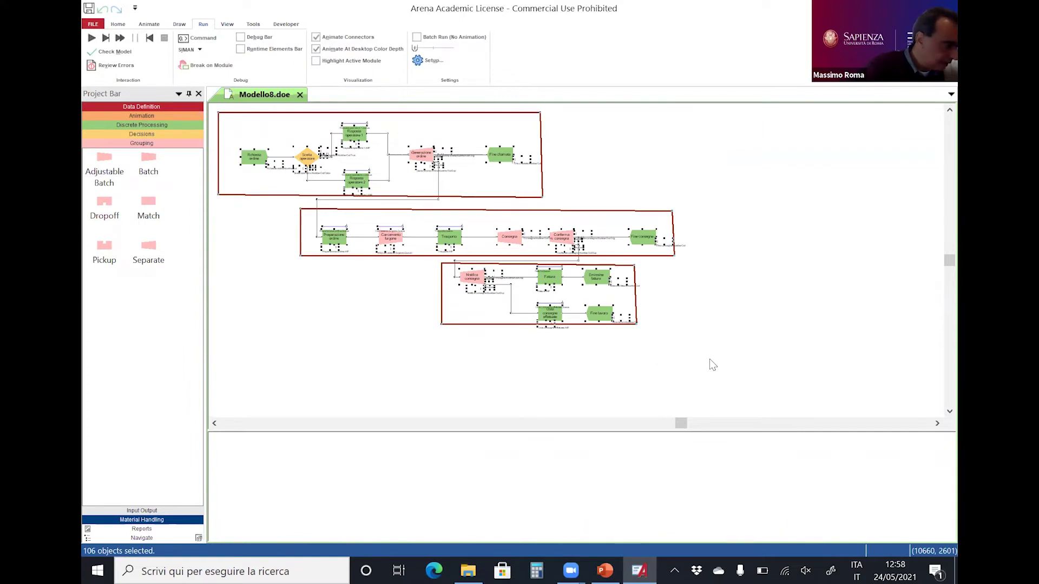
pyautogui.press('+')
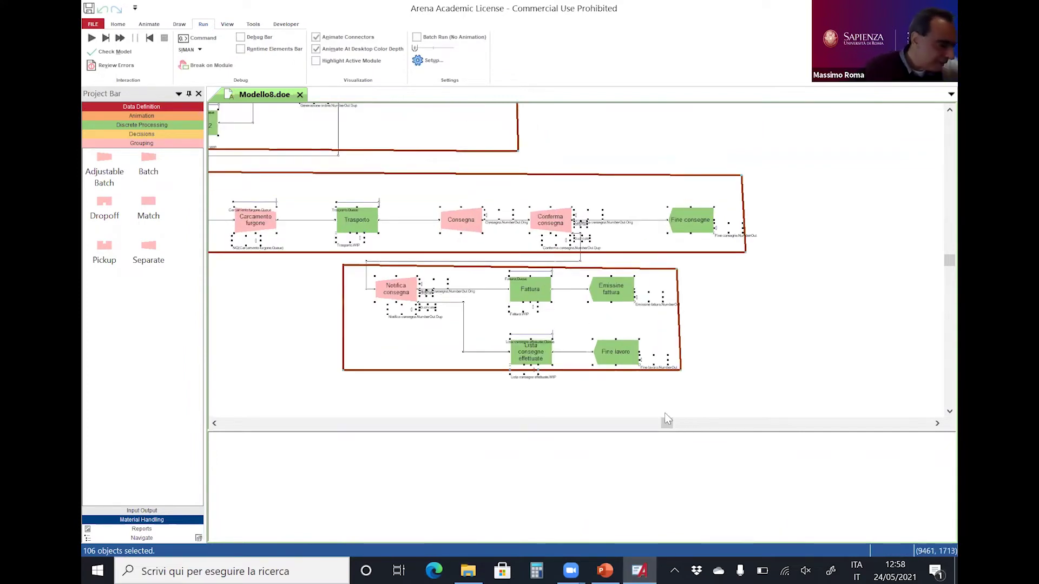
pyautogui.moveTo(663, 421); pyautogui.dragTo(642, 422)
pyautogui.scroll(1, 642, 368)
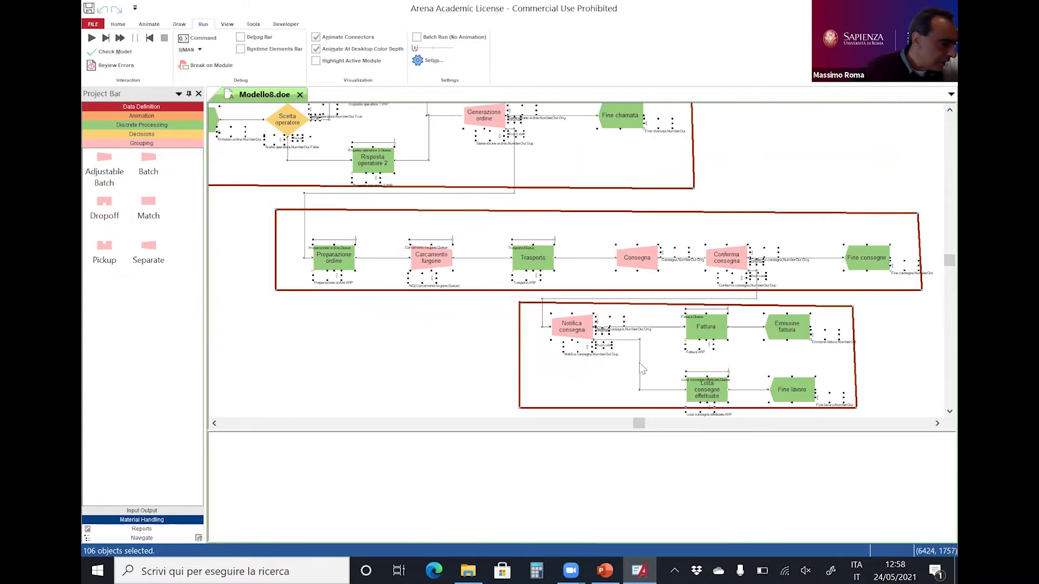
pyautogui.scroll(1, 642, 368)
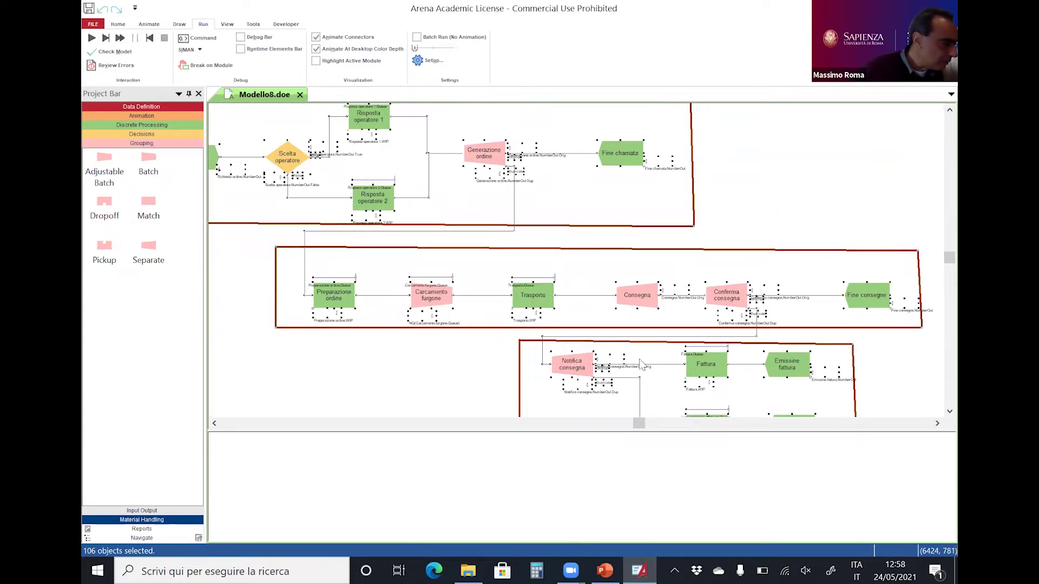
pyautogui.scroll(1, 639, 359)
pyautogui.click(629, 425)
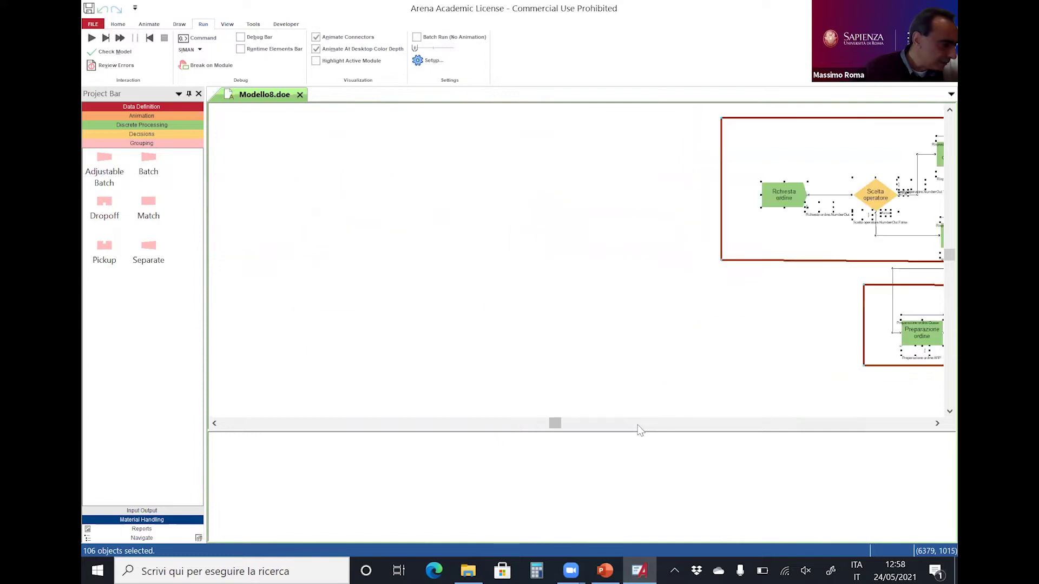
pyautogui.moveTo(560, 424); pyautogui.dragTo(638, 422)
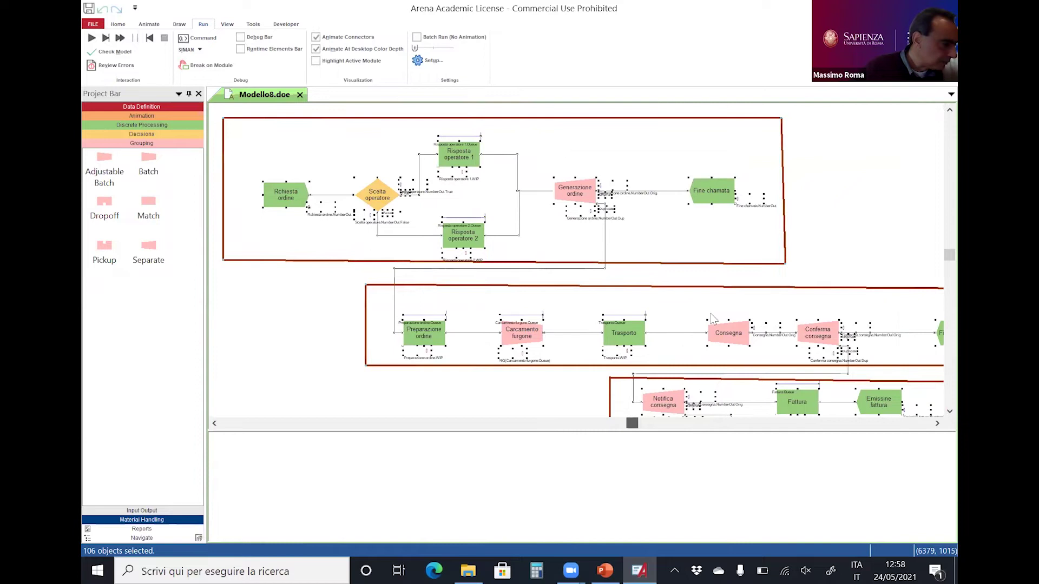
pyautogui.click(842, 224)
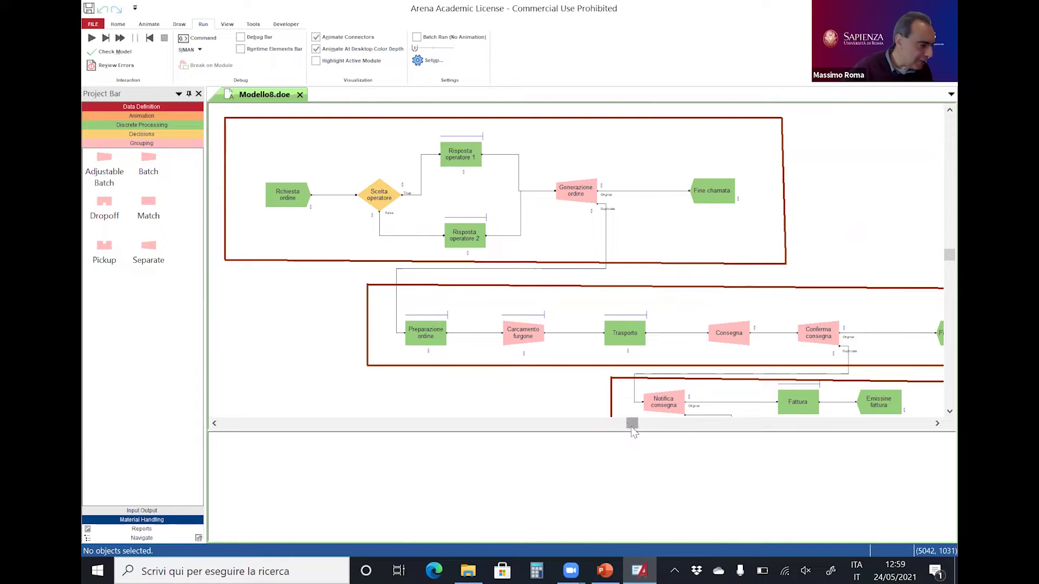
# Step: Look over Modello8's delivery and invoicing sections through Fine lavoro, and return to the order-taking section
pyautogui.click(935, 425)
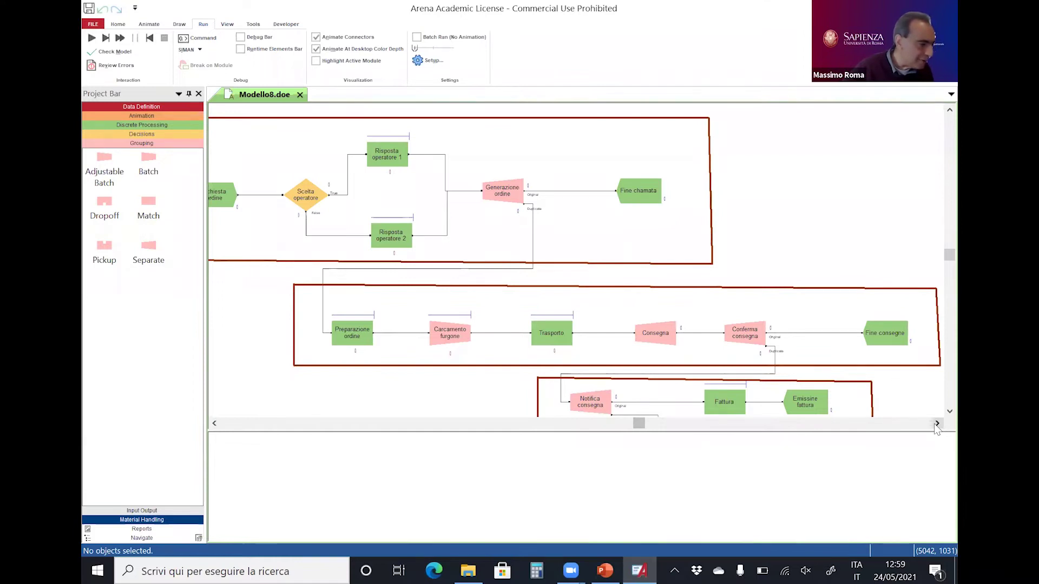
pyautogui.scroll(-2, 901, 340)
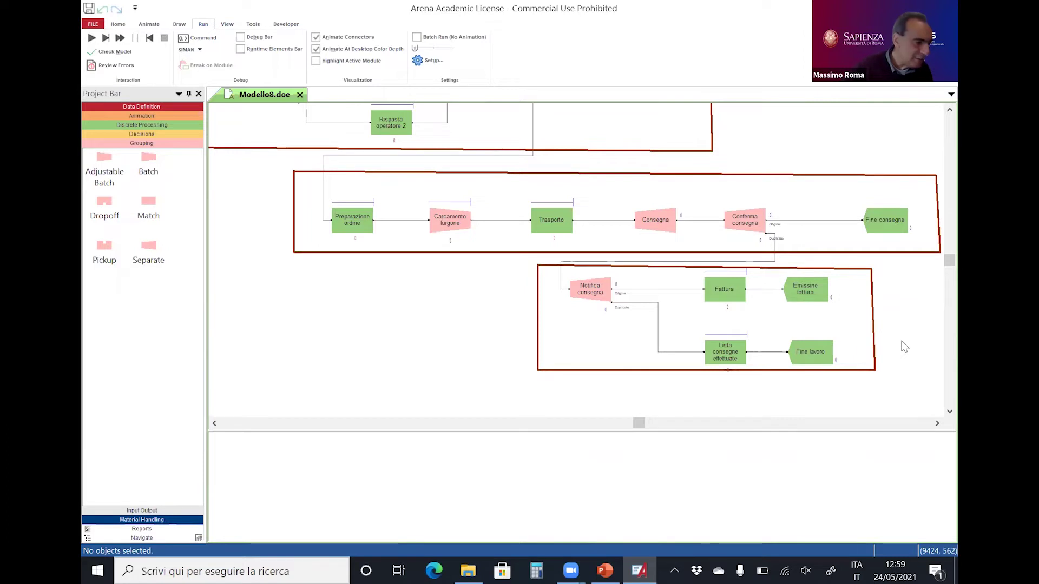
pyautogui.scroll(3, 905, 347)
pyautogui.scroll(2, 904, 347)
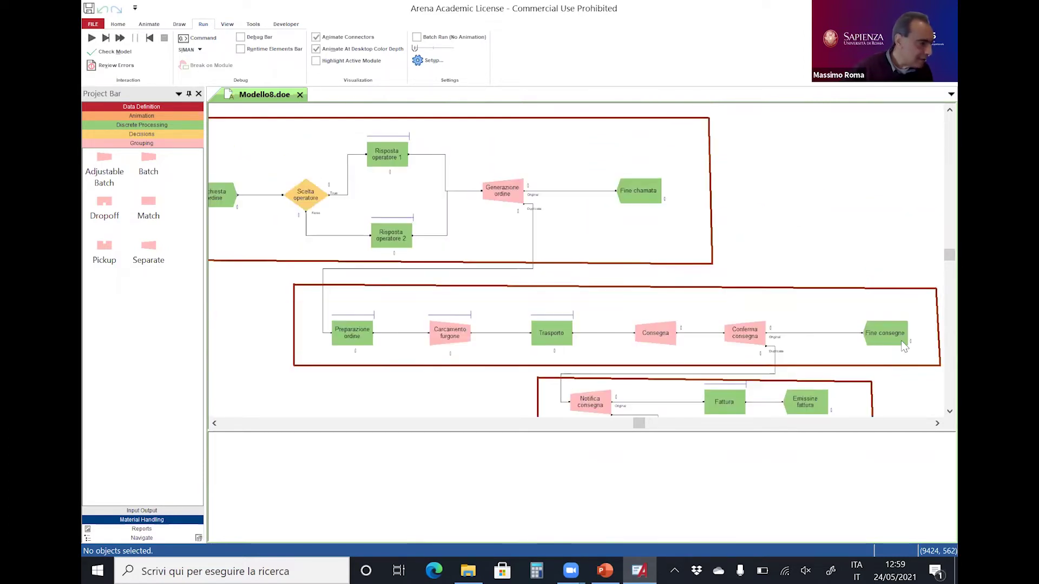
pyautogui.moveTo(639, 422); pyautogui.dragTo(635, 424)
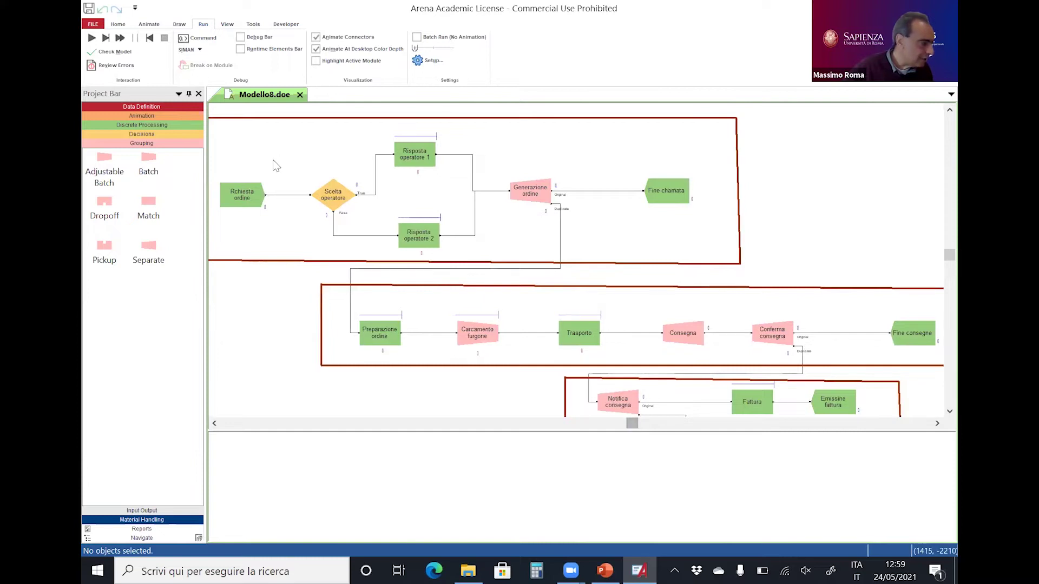
# Step: Review Modello8's entity type definitions and the arrival settings of the Richiesta ordine module
pyautogui.click(172, 107)
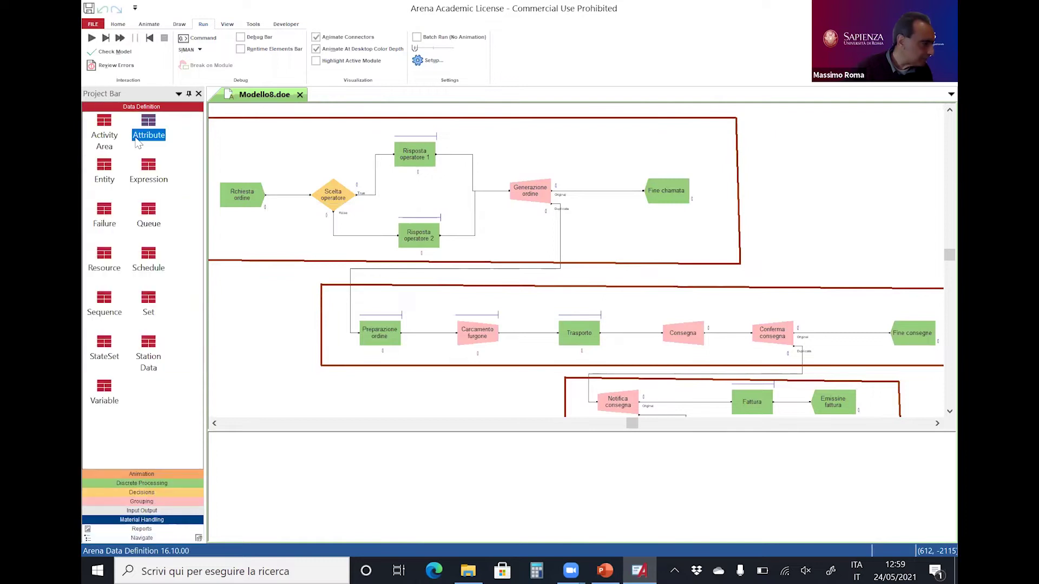
pyautogui.click(105, 168)
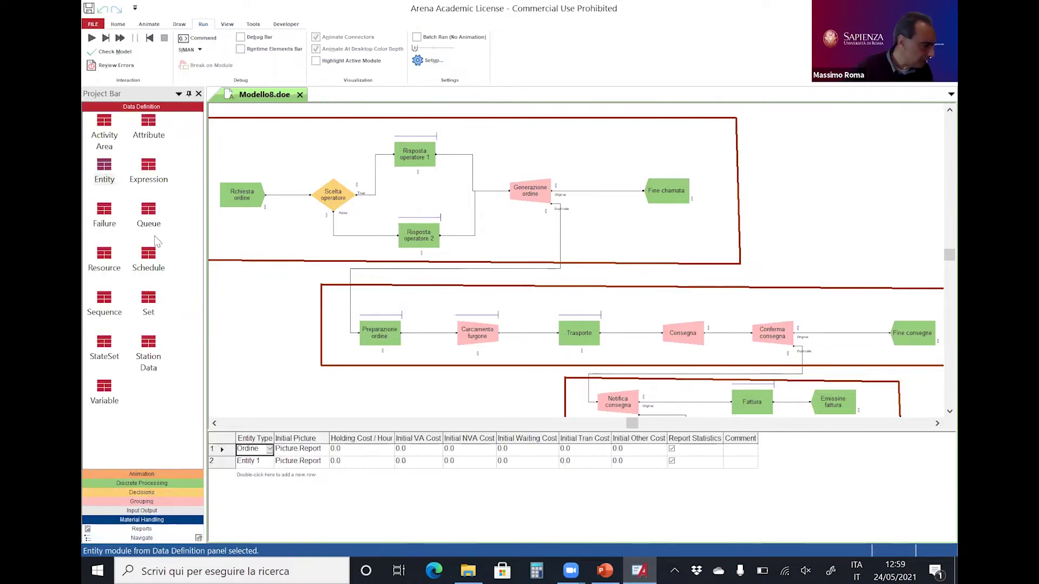
pyautogui.doubleClick(237, 193)
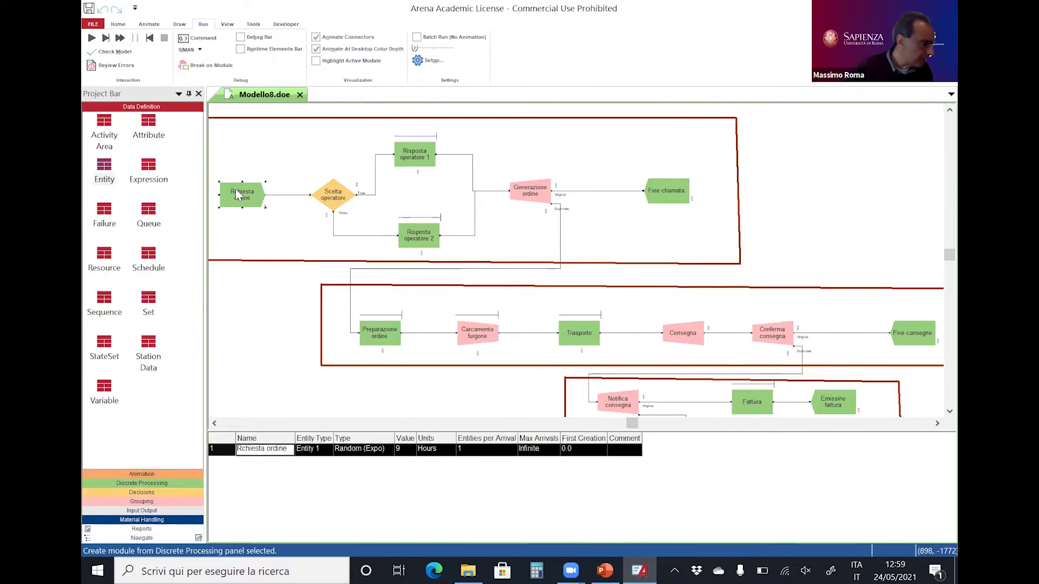
pyautogui.click(509, 353)
# Step: Review the Scelta operatore decision's probability and the process settings of the Risposta operatore 1 and Risposta operatore 2 modules
pyautogui.doubleClick(337, 201)
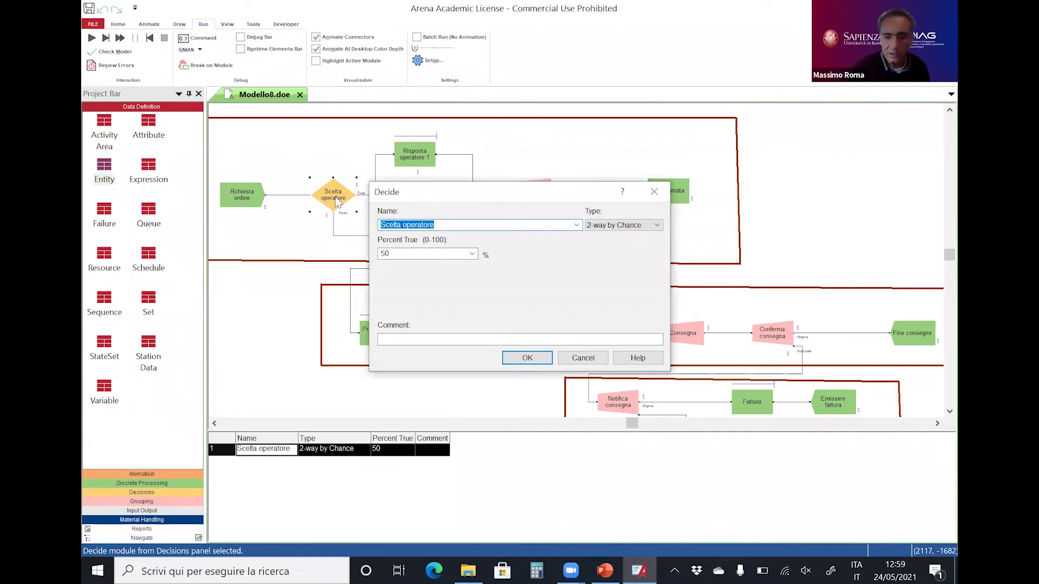
pyautogui.click(527, 359)
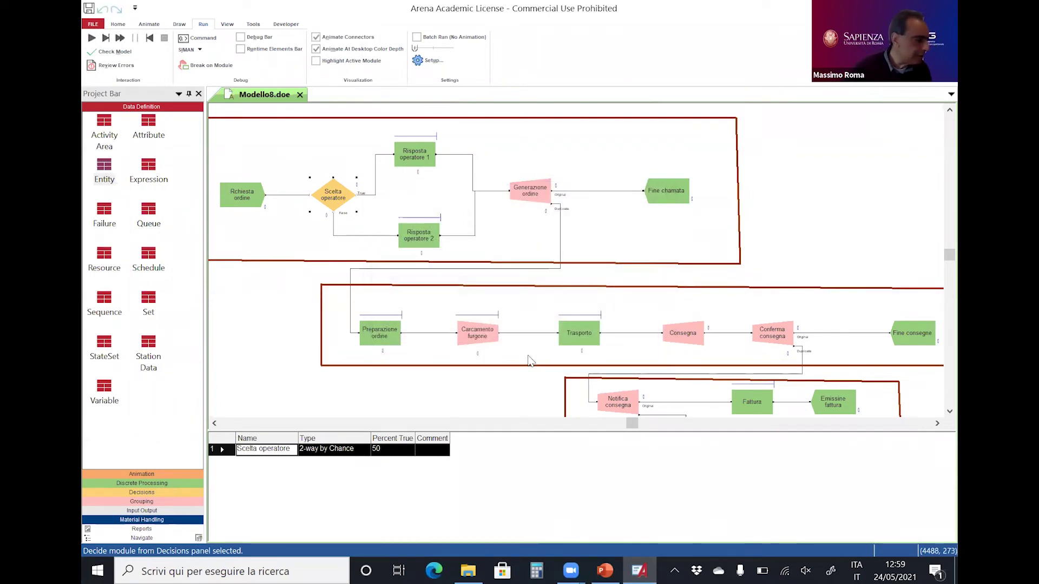
pyautogui.doubleClick(414, 152)
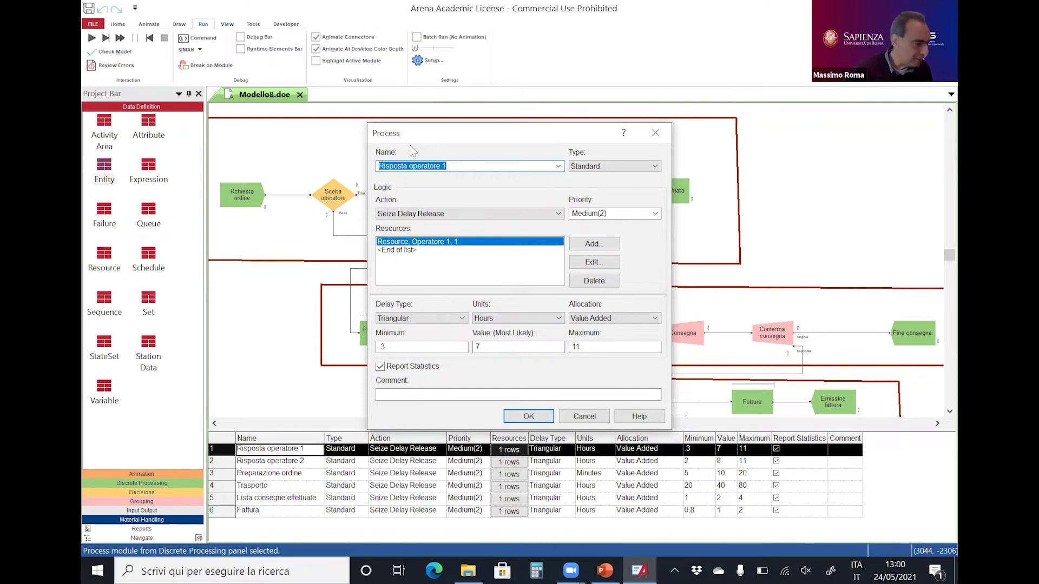
pyautogui.click(529, 416)
pyautogui.doubleClick(419, 235)
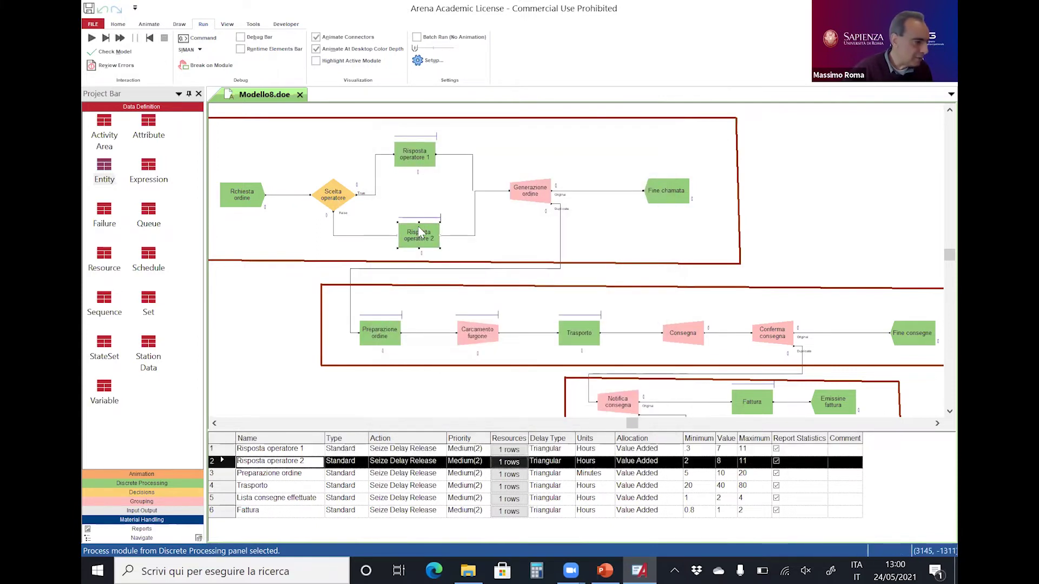
pyautogui.click(529, 416)
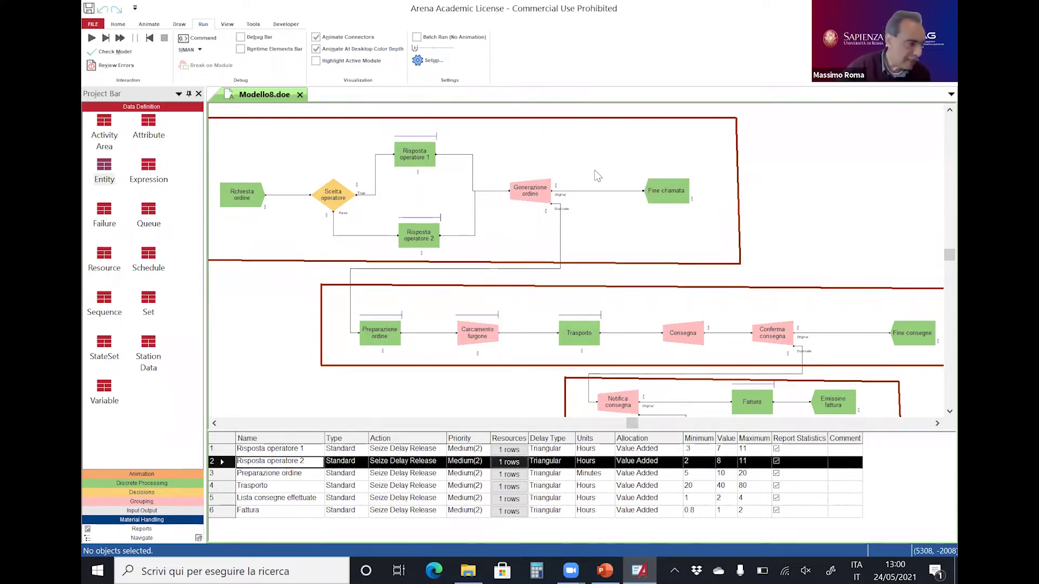
# Step: Review the duplication settings of the Generazione ordine Separate module, and clear the module selection
pyautogui.doubleClick(530, 191)
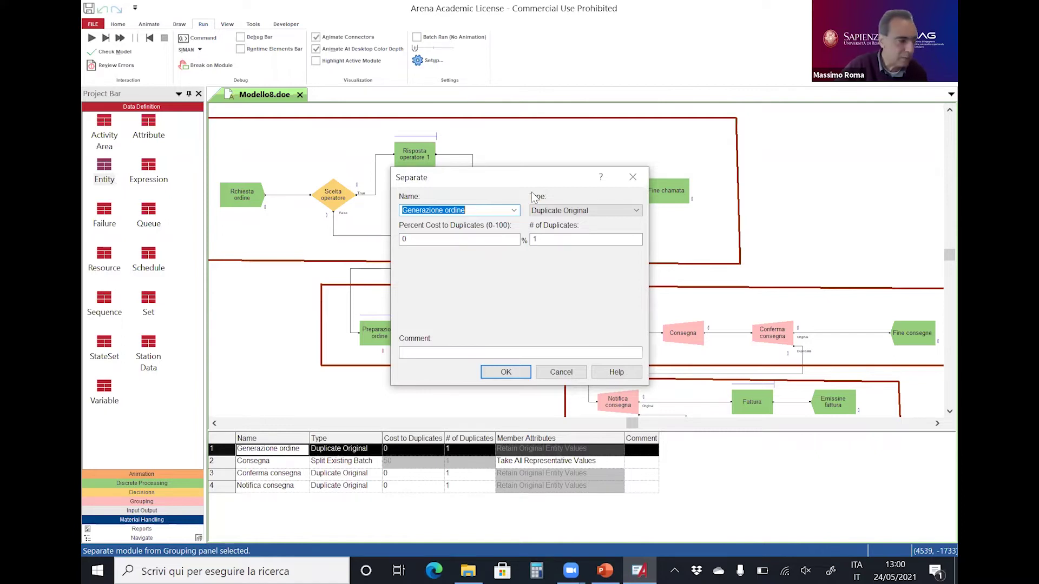
pyautogui.click(572, 372)
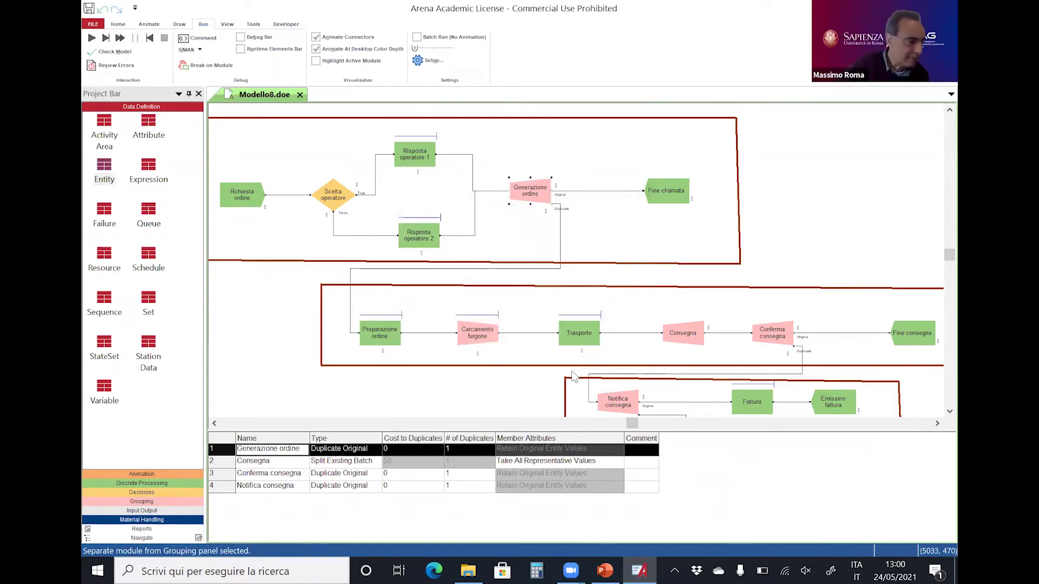
pyautogui.click(596, 150)
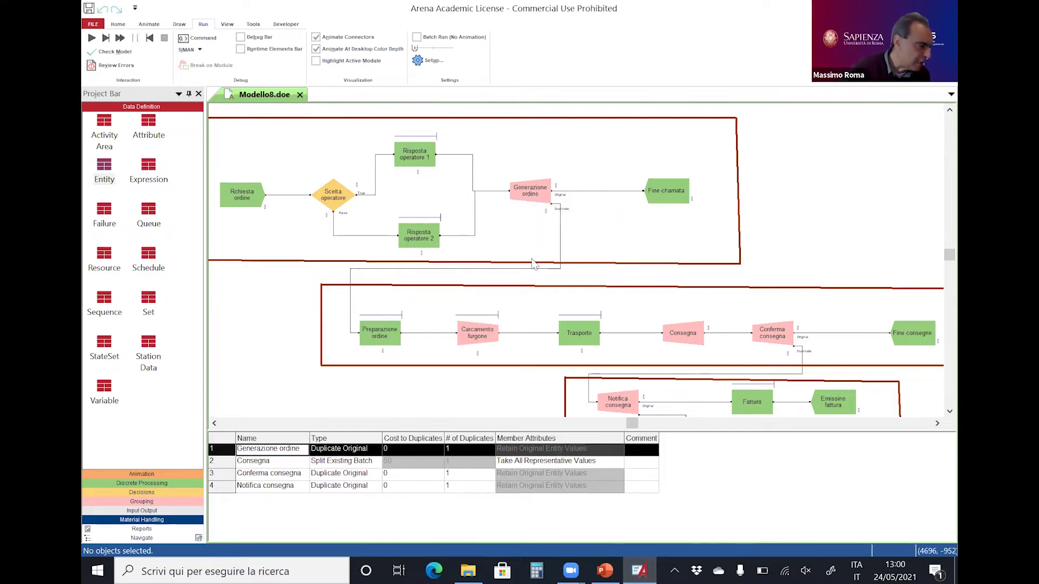
# Step: Review the duplication settings of the Generazione ordine module and the resource and delay settings of the Preparazione ordine process
pyautogui.click(537, 188)
pyautogui.doubleClick(538, 188)
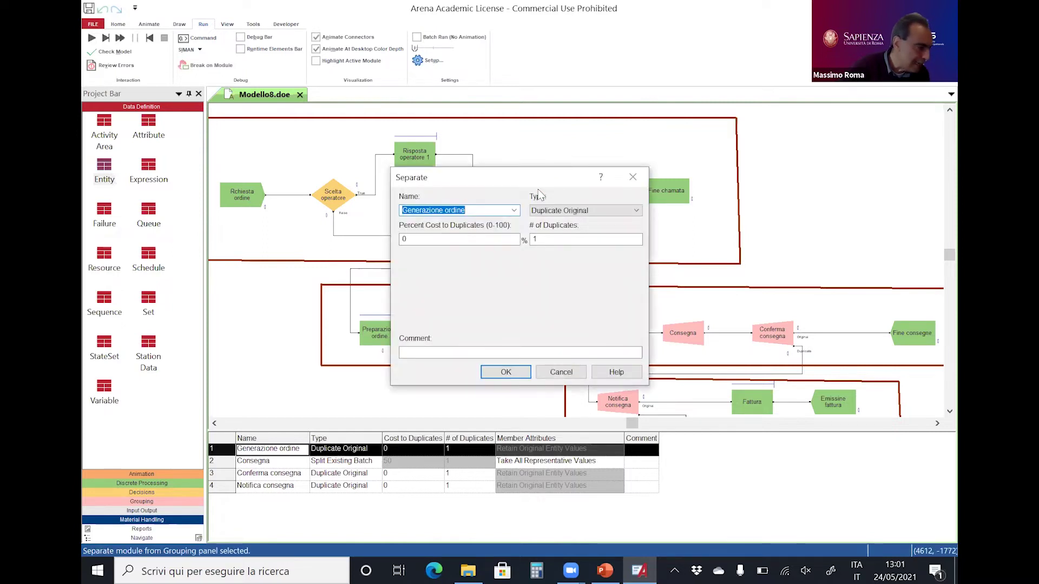
pyautogui.press('Escape')
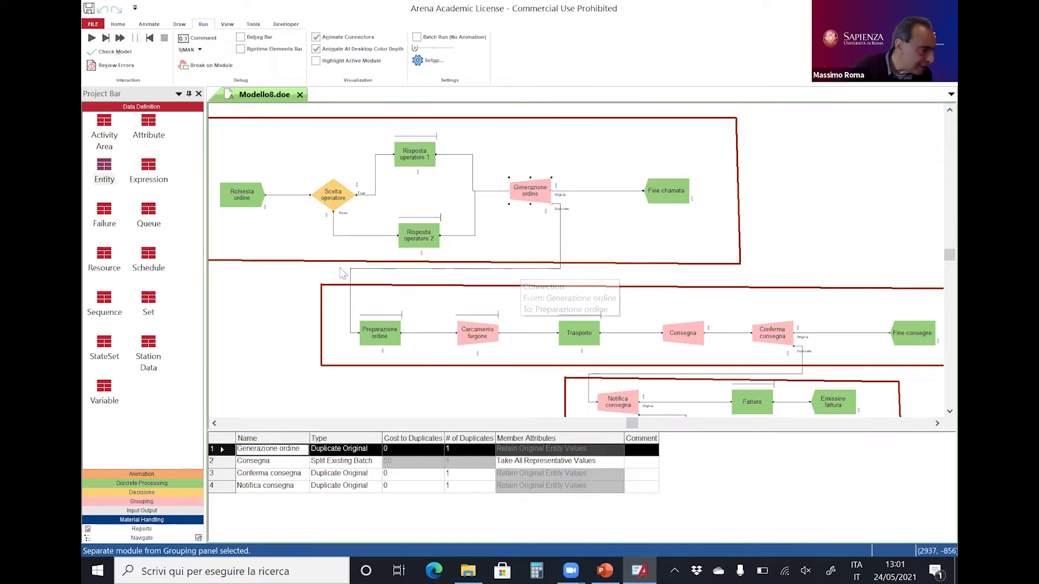
pyautogui.click(374, 335)
pyautogui.doubleClick(374, 334)
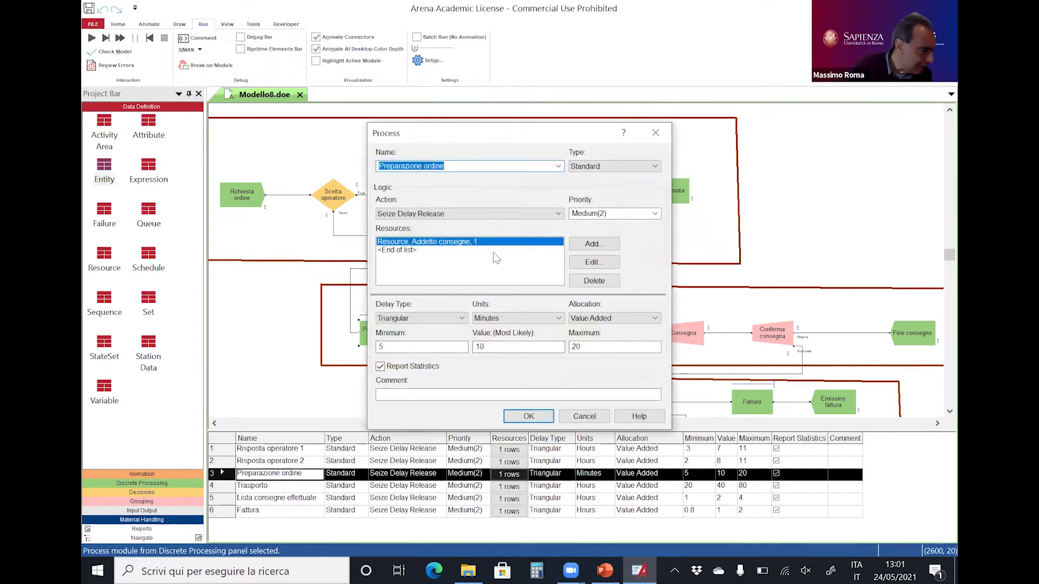
pyautogui.click(585, 416)
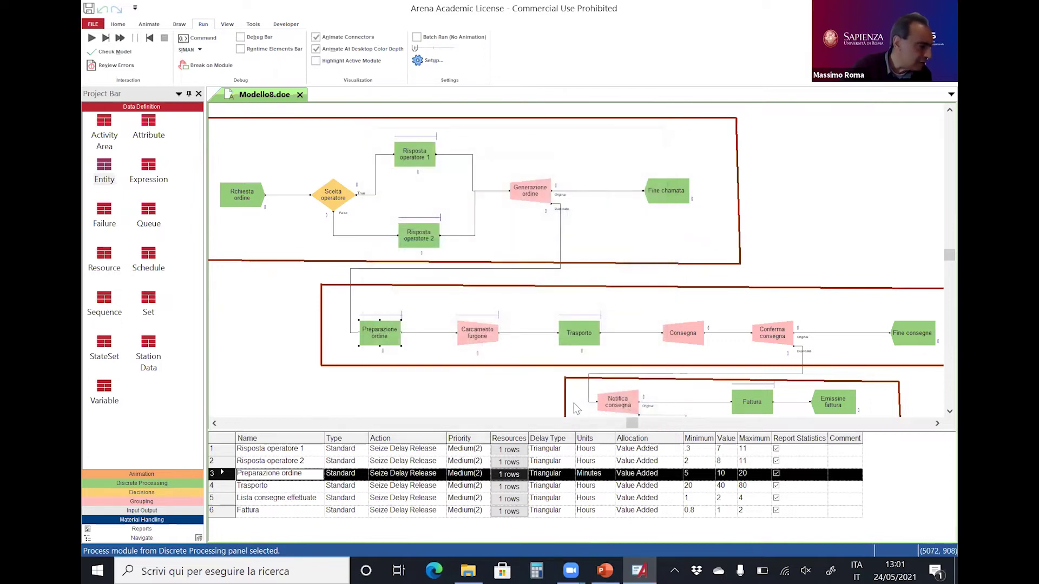
# Step: Review the batch settings of the Carcamento furgone module and the resource and delay settings of the Trasporto process
pyautogui.doubleClick(486, 335)
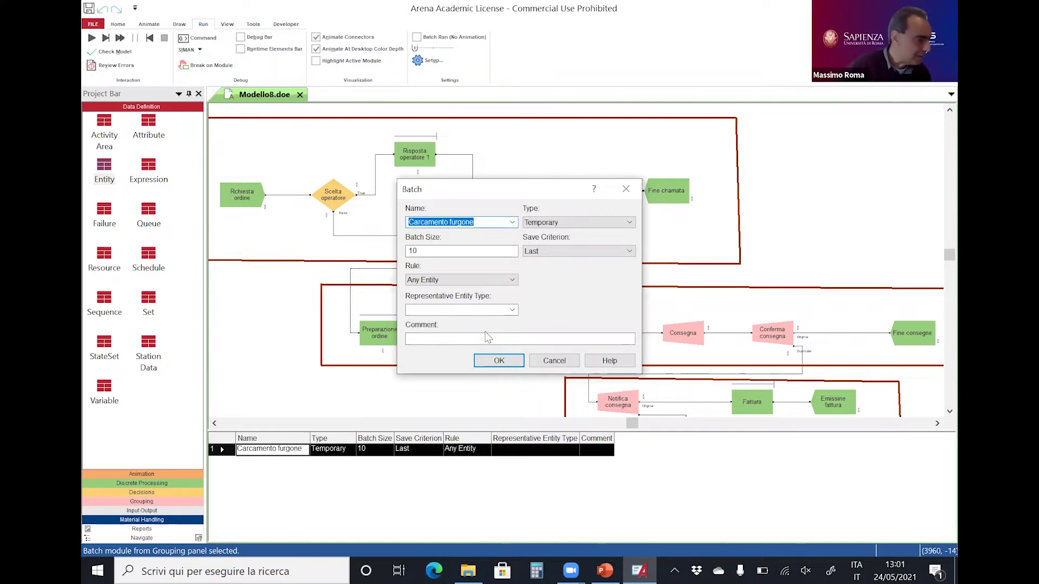
pyautogui.click(489, 361)
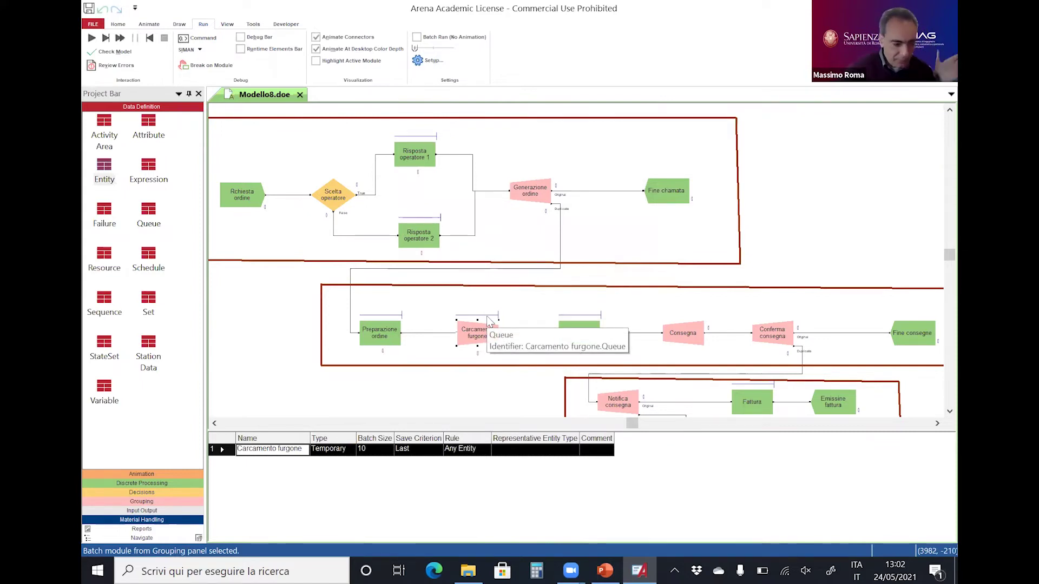
pyautogui.click(539, 309)
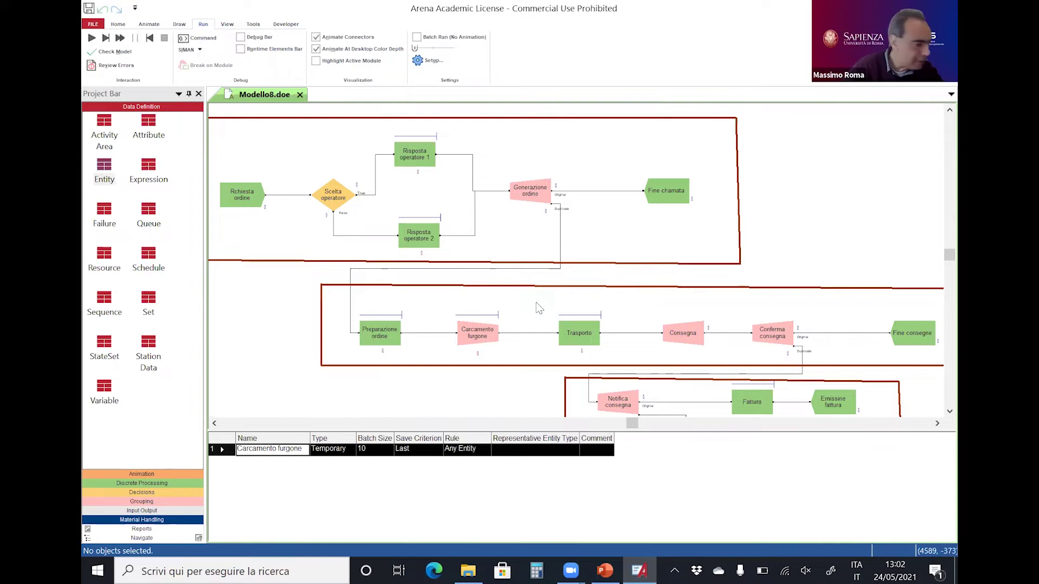
pyautogui.doubleClick(581, 326)
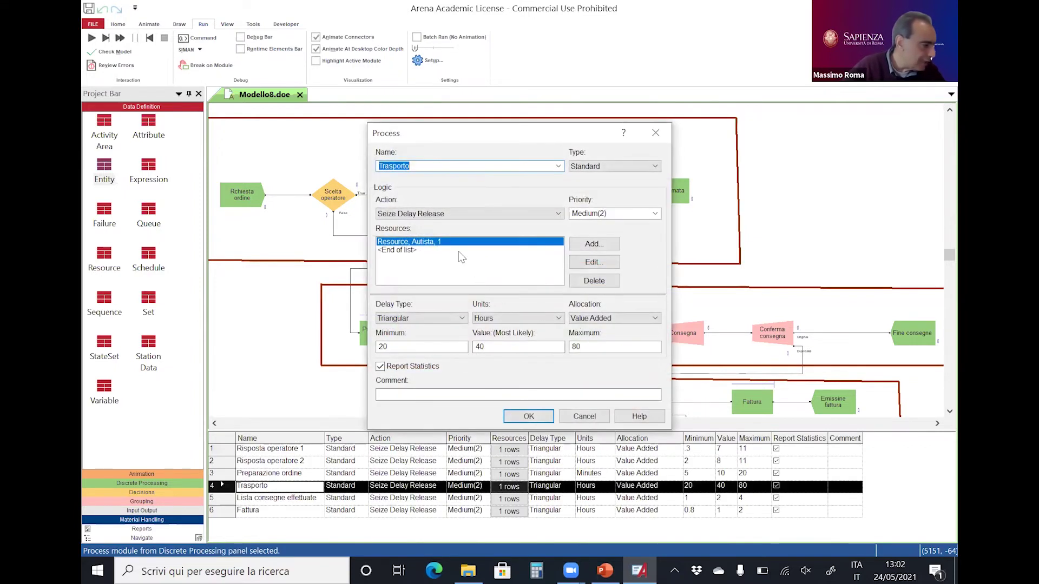
pyautogui.click(528, 416)
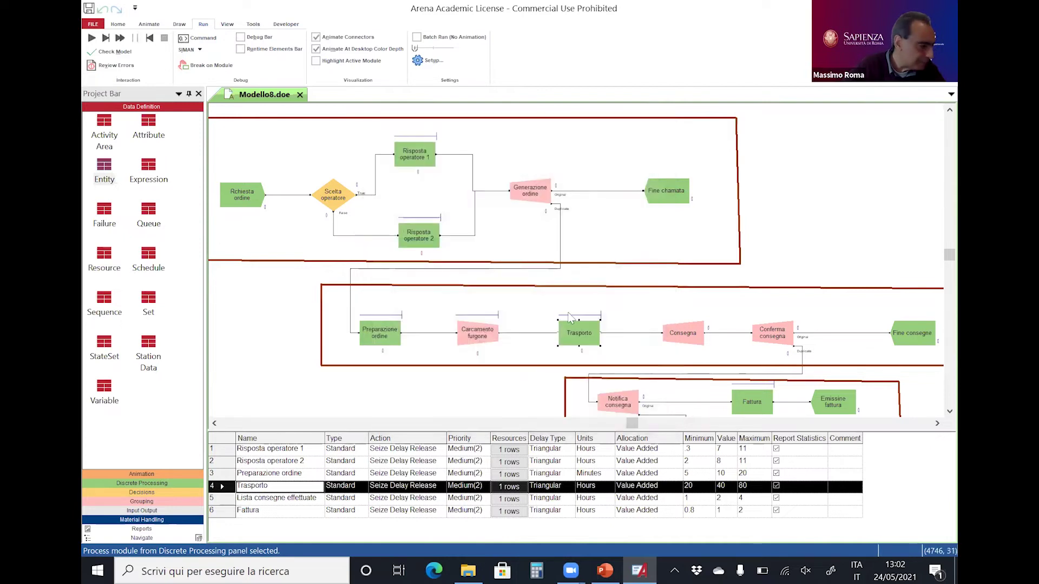
# Step: Review the split type and the member attributes options of the Consegna Separate module
pyautogui.doubleClick(690, 333)
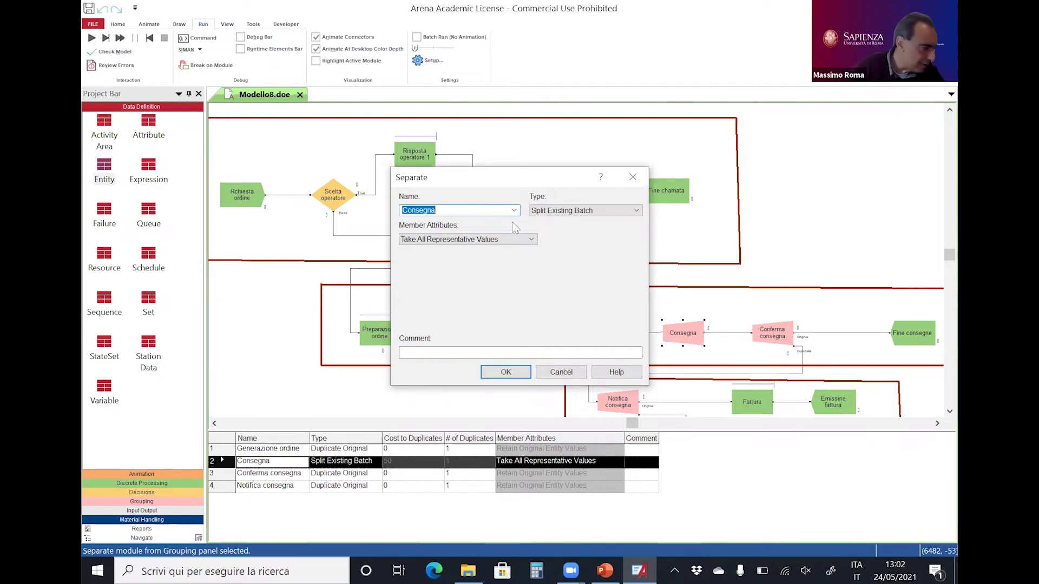
pyautogui.click(532, 238)
pyautogui.click(533, 239)
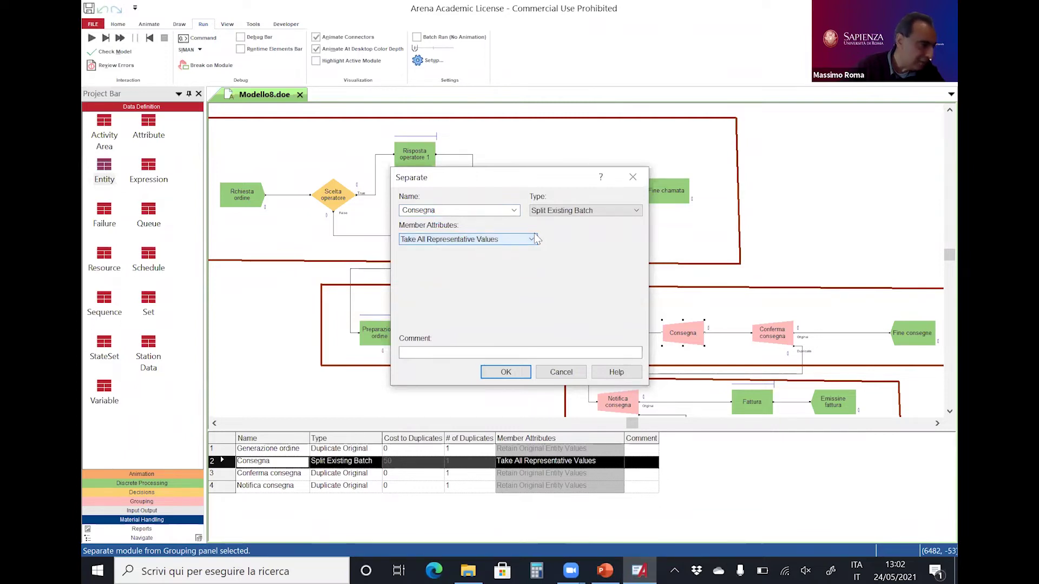
pyautogui.click(503, 373)
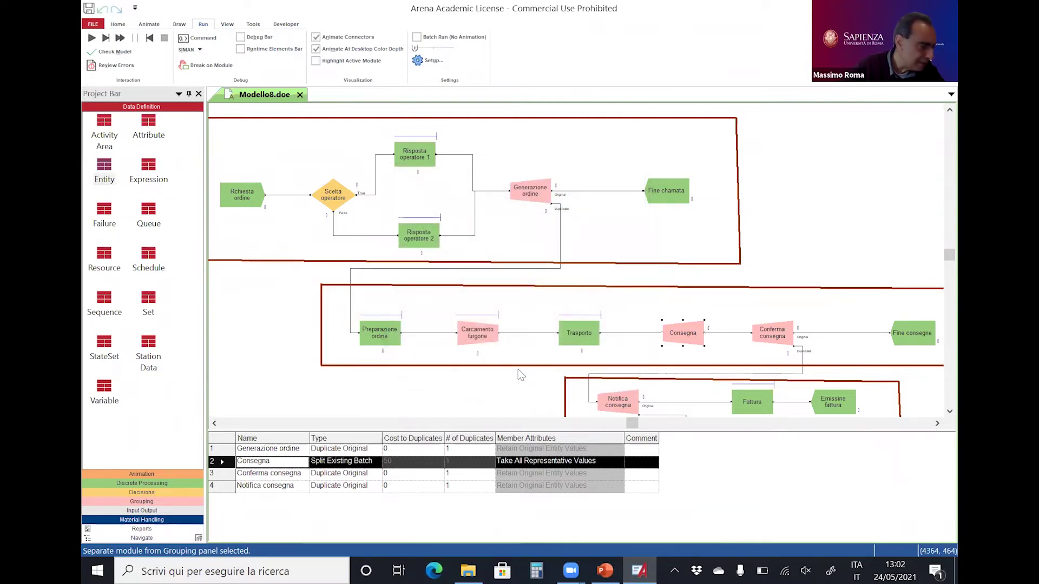
# Step: Review the duplication settings of the Conferma consegna and Notifica consegna modules, including a look at the Fine consegne Dispose module
pyautogui.scroll(-1, 636, 236)
pyautogui.scroll(-1, 637, 236)
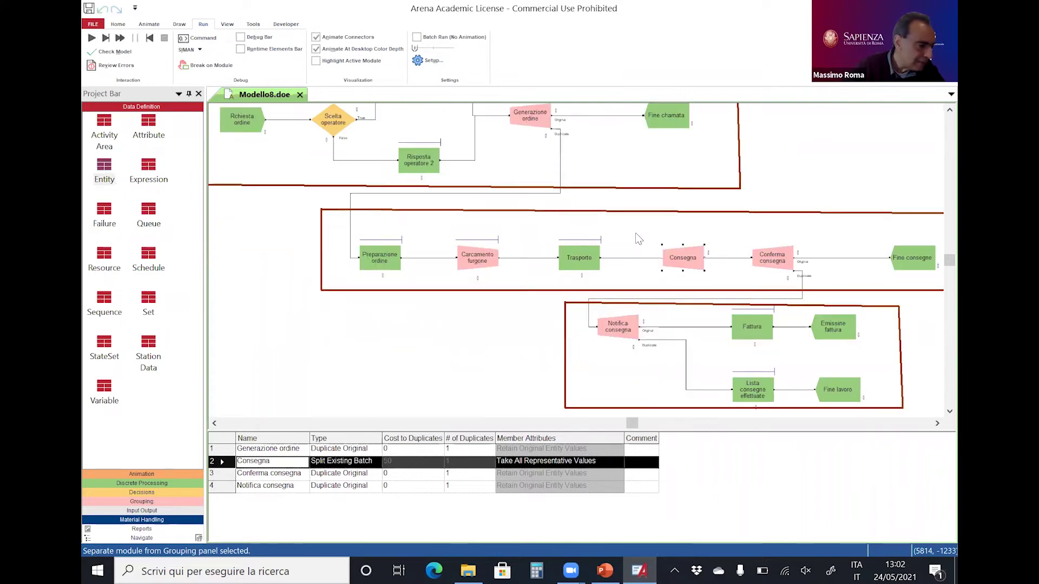
pyautogui.scroll(-1, 637, 238)
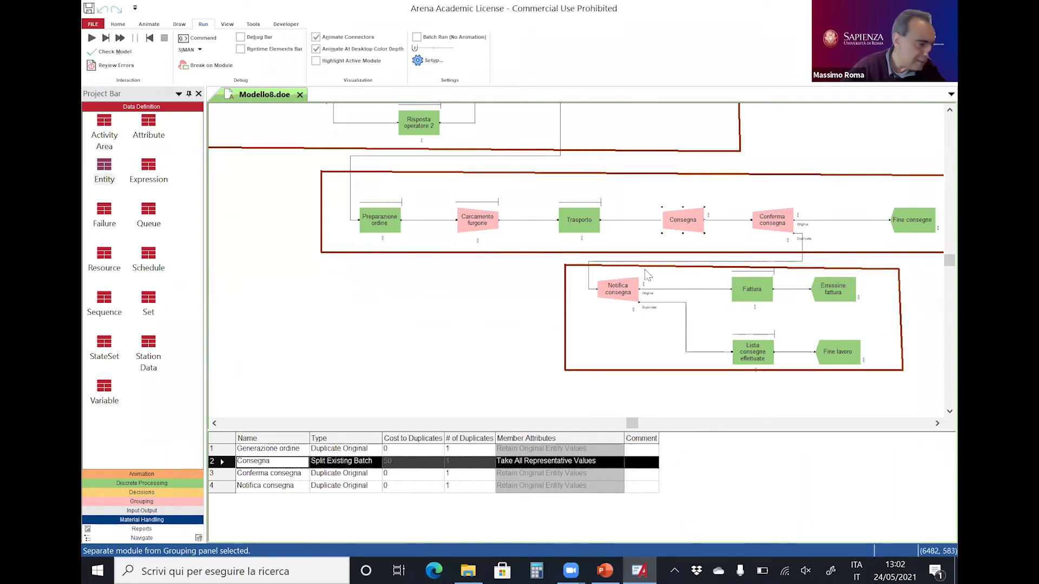
pyautogui.doubleClick(774, 224)
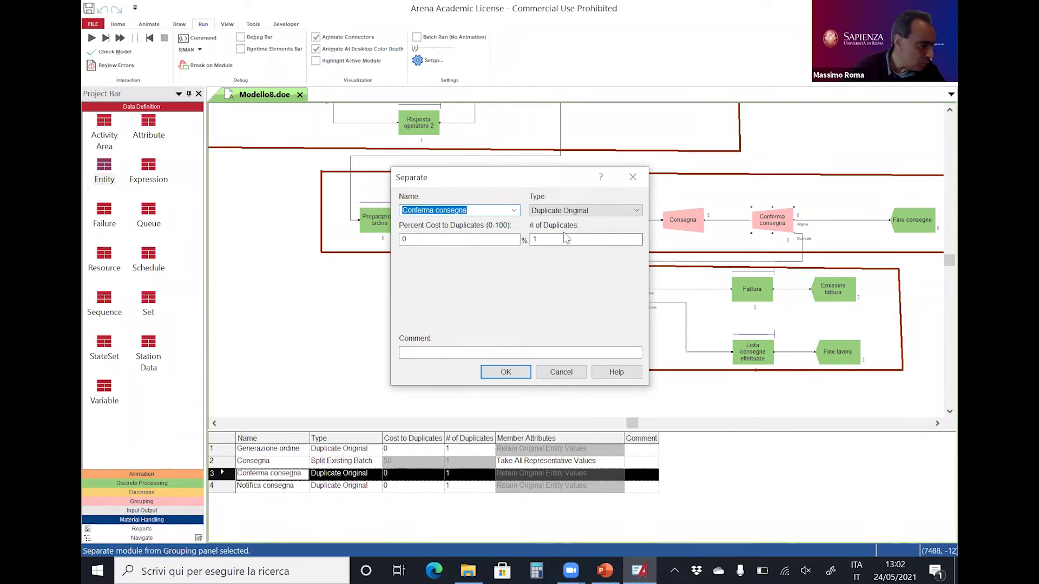
pyautogui.click(506, 372)
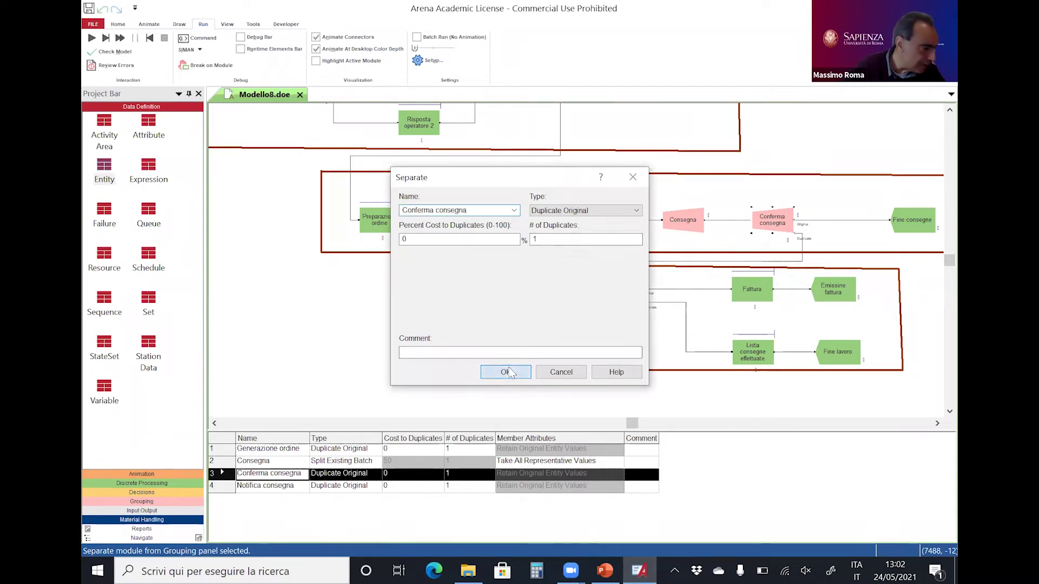
pyautogui.click(896, 224)
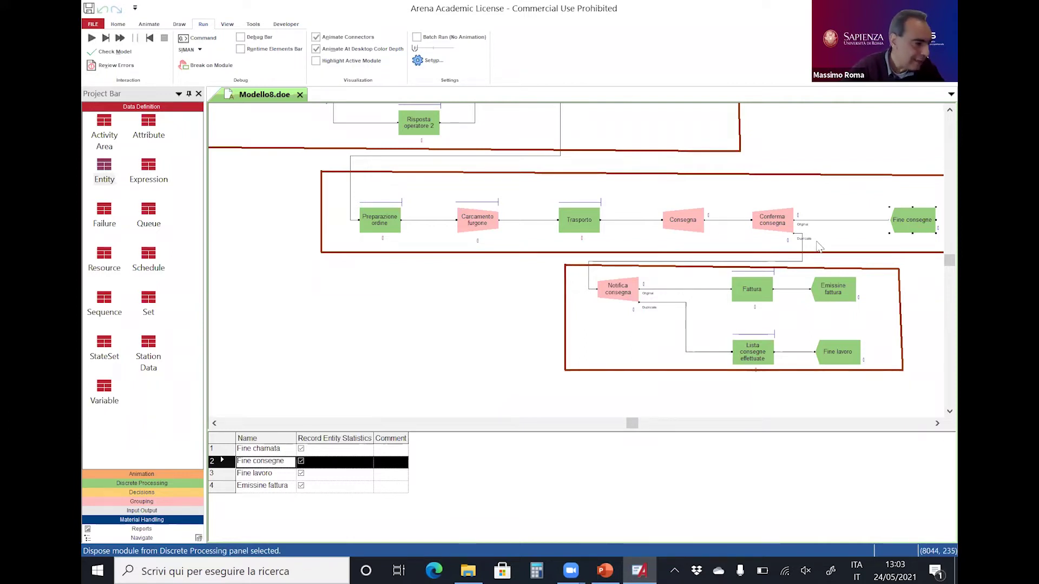
pyautogui.doubleClick(626, 286)
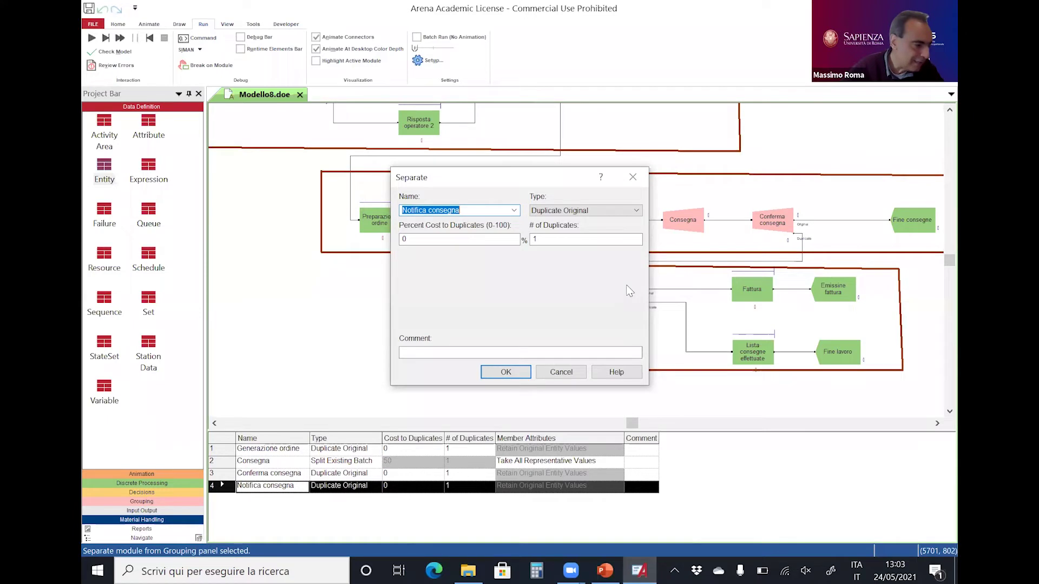
pyautogui.click(505, 373)
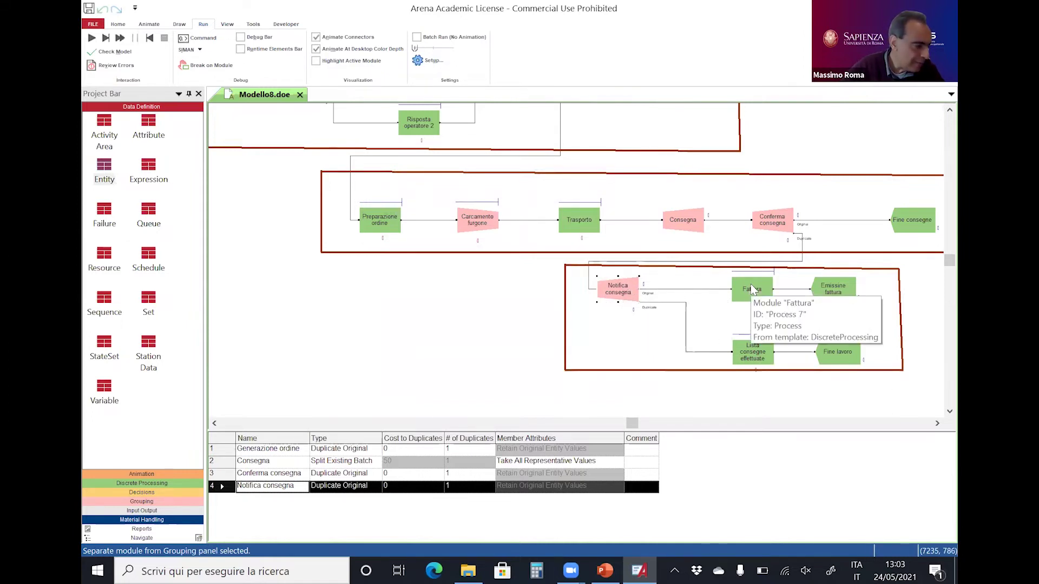
# Step: Compare the resource and delay settings of the Fattura and Lista consegne effettuate processes, and clear the module selection
pyautogui.doubleClick(751, 287)
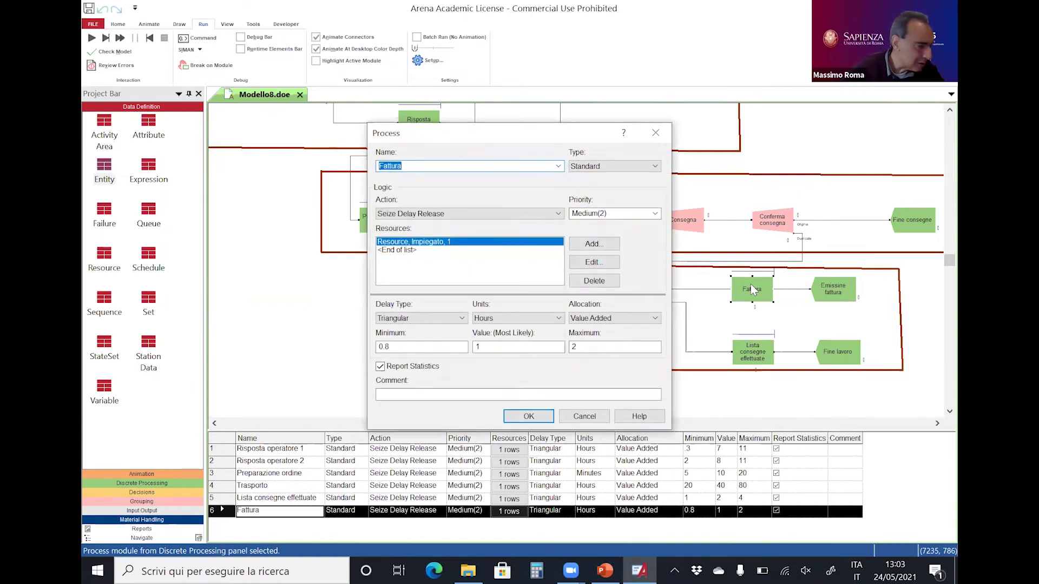
pyautogui.click(544, 416)
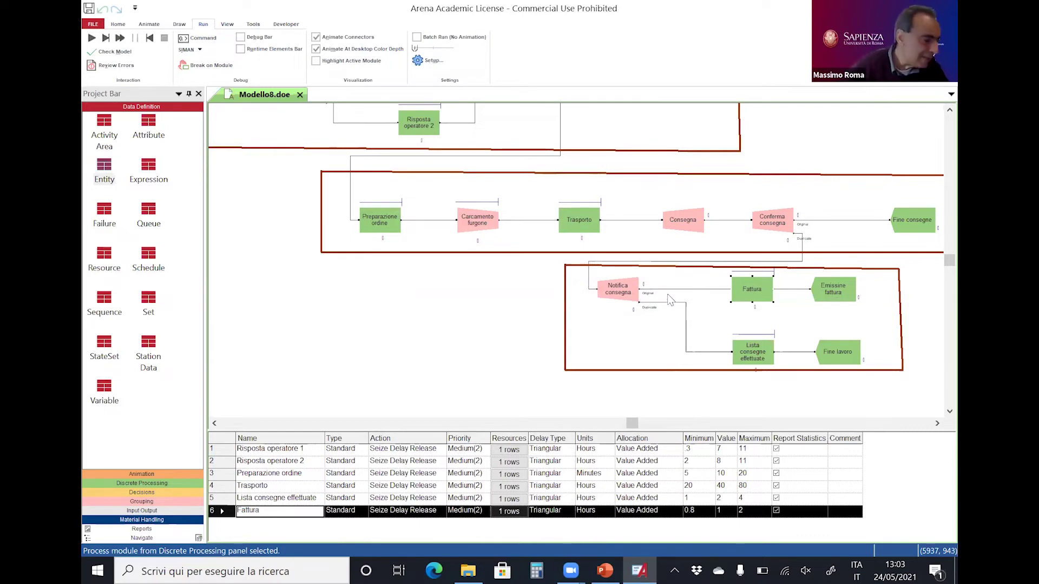
pyautogui.doubleClick(750, 352)
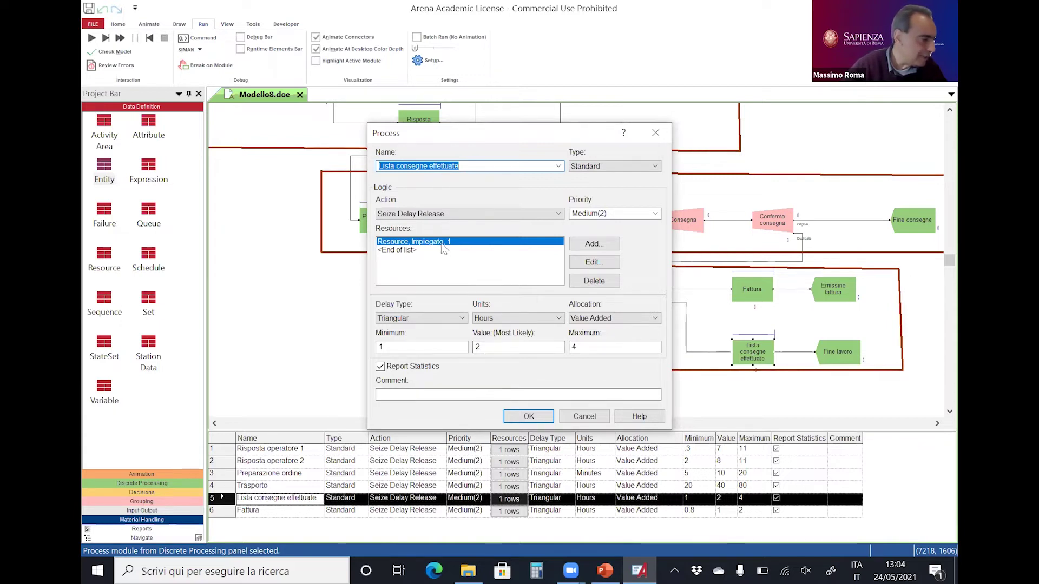
pyautogui.click(585, 416)
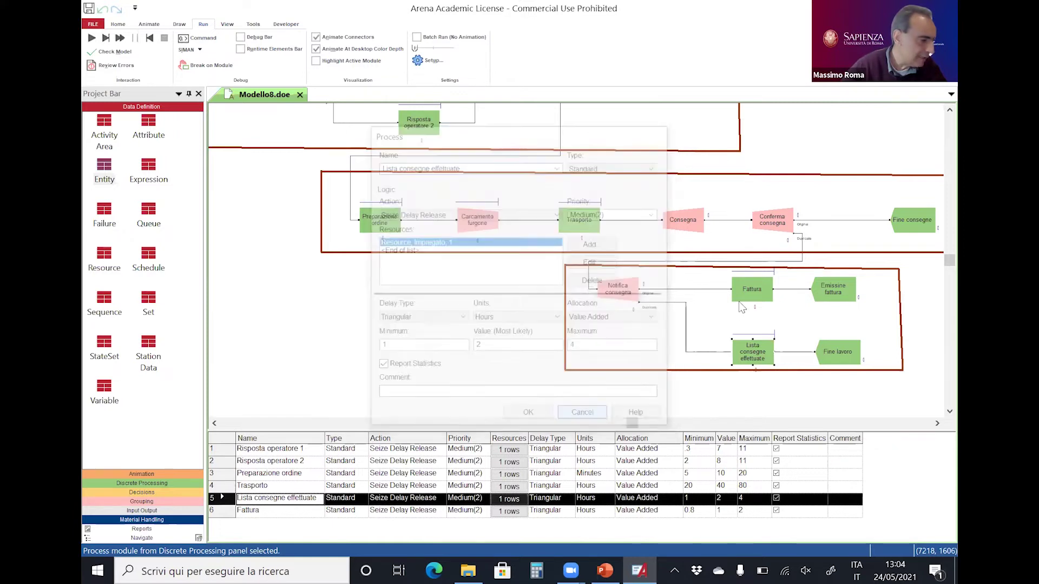
pyautogui.doubleClick(754, 292)
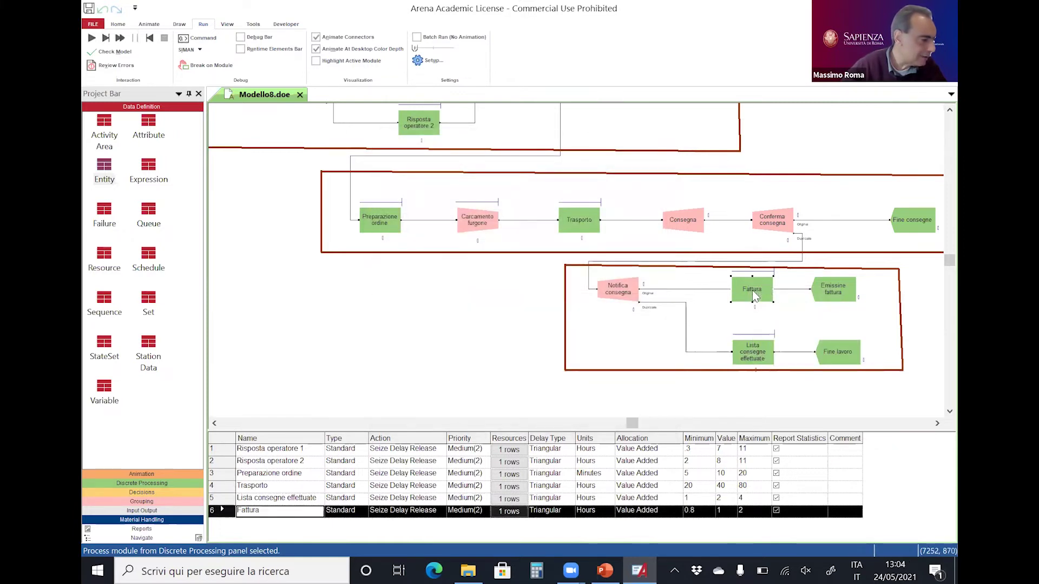
pyautogui.click(512, 416)
pyautogui.click(469, 354)
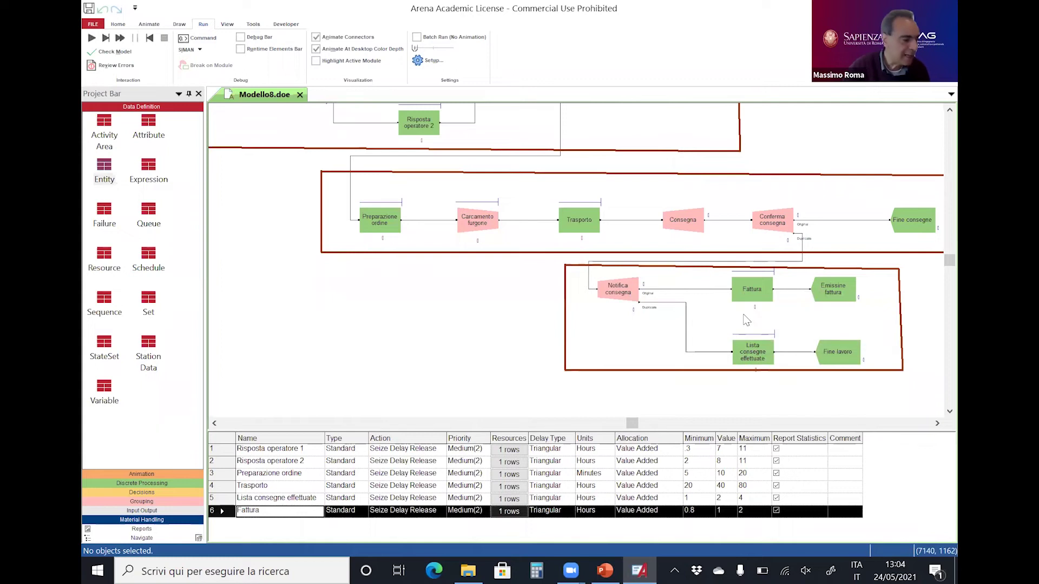
# Step: Run the Modello8 simulation and raise the animation speed factor to 0.006462
pyautogui.scroll(2, 489, 342)
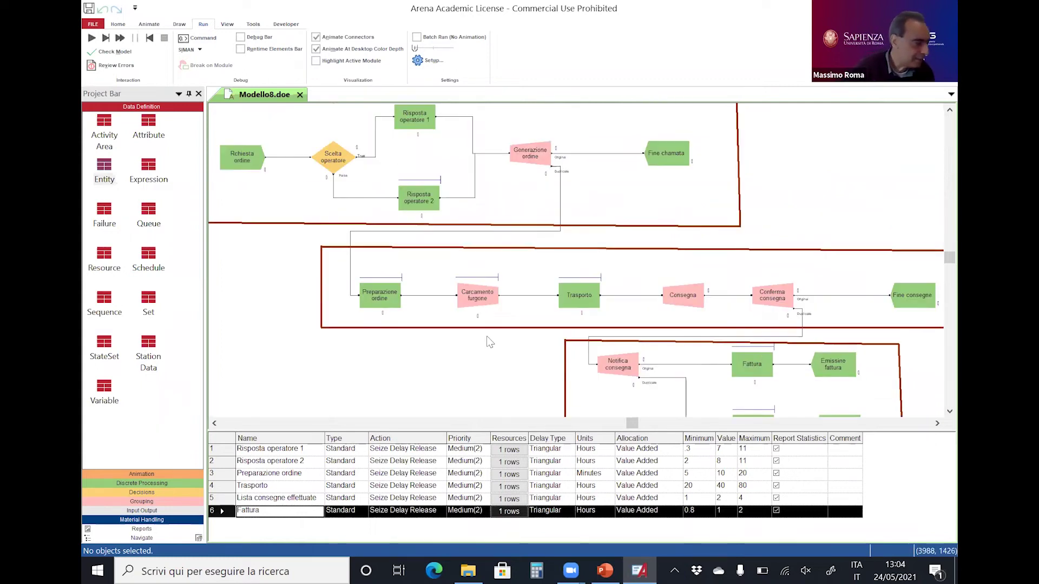
pyautogui.click(92, 38)
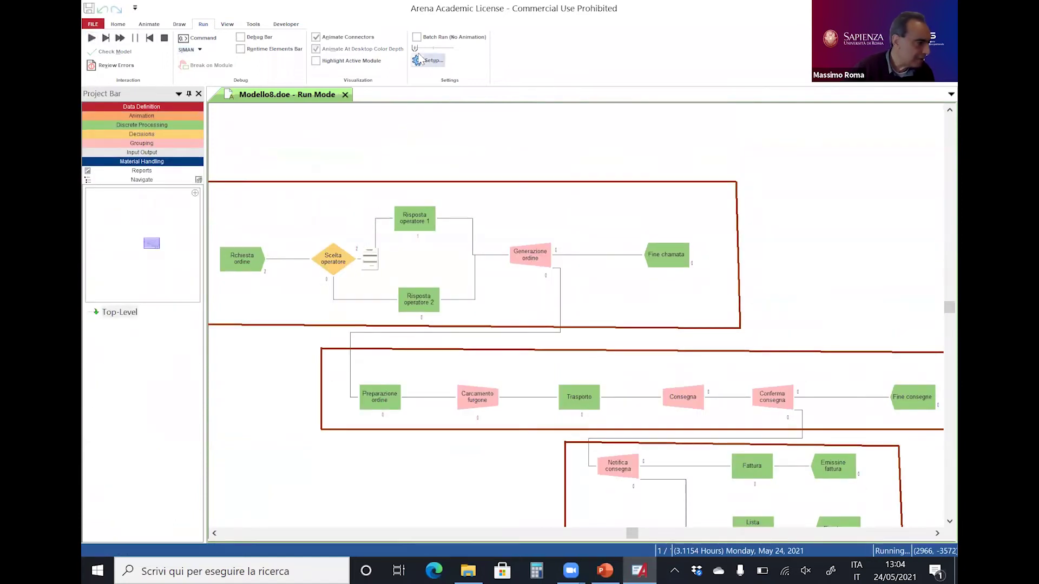
pyautogui.moveTo(415, 48); pyautogui.dragTo(421, 48)
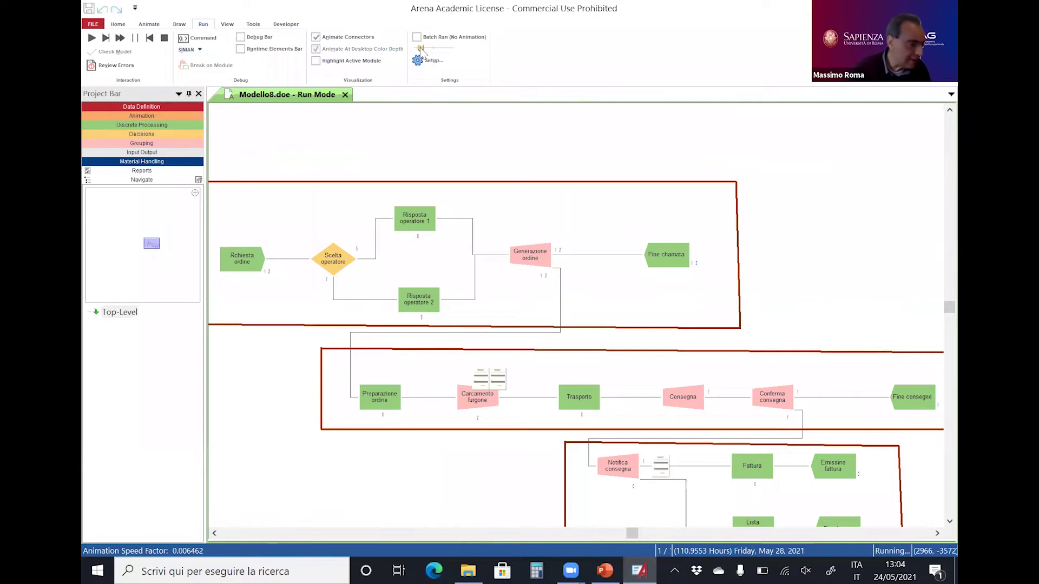
# Step: Watch the entities move through the order-taking, delivery and invoicing sections of the running model
pyautogui.click(227, 24)
pyautogui.scroll(-2, 528, 139)
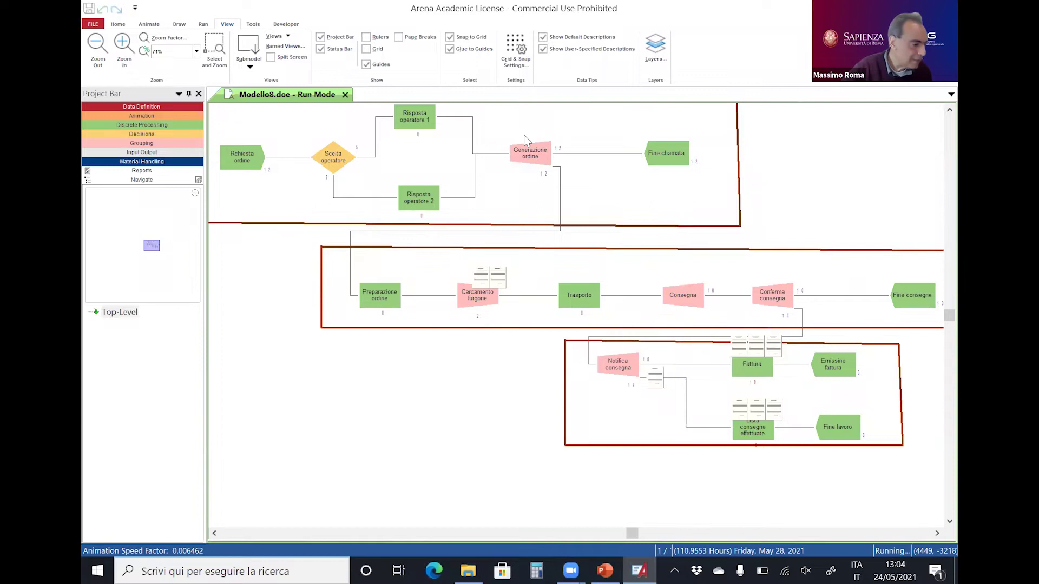
pyautogui.scroll(1, 524, 140)
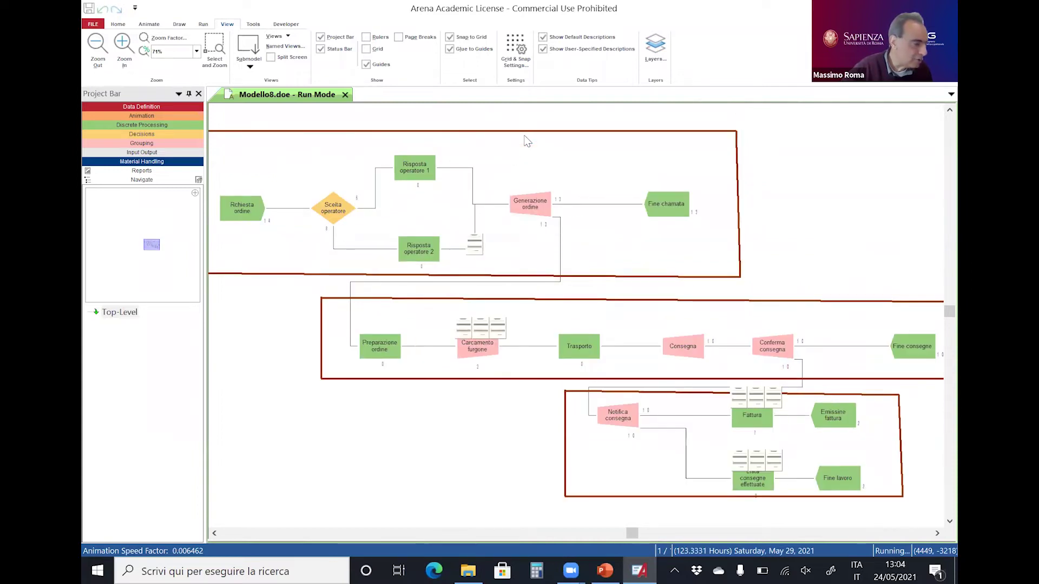
pyautogui.scroll(2, 525, 139)
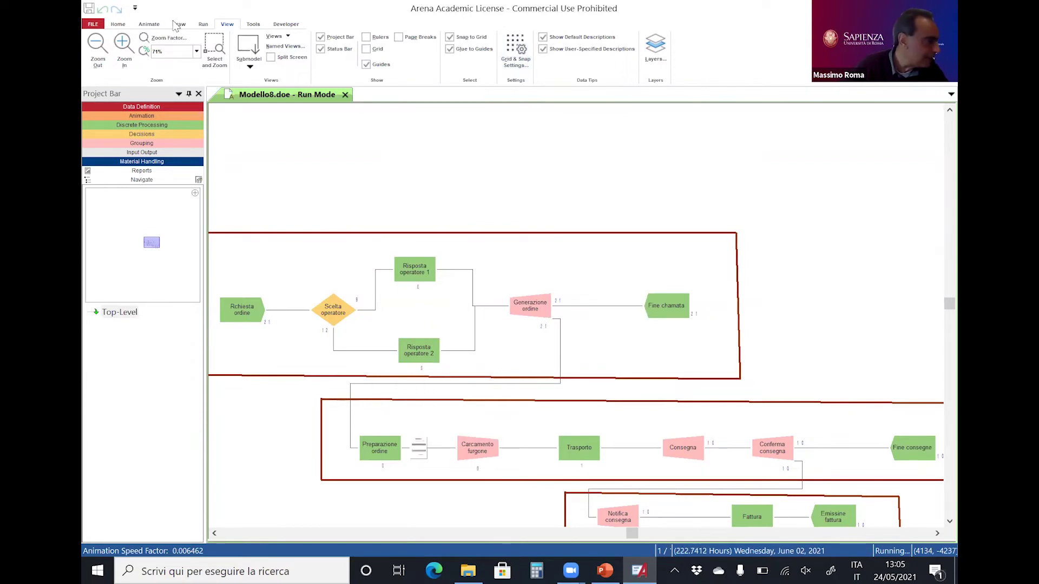
pyautogui.scroll(4, 149, 25)
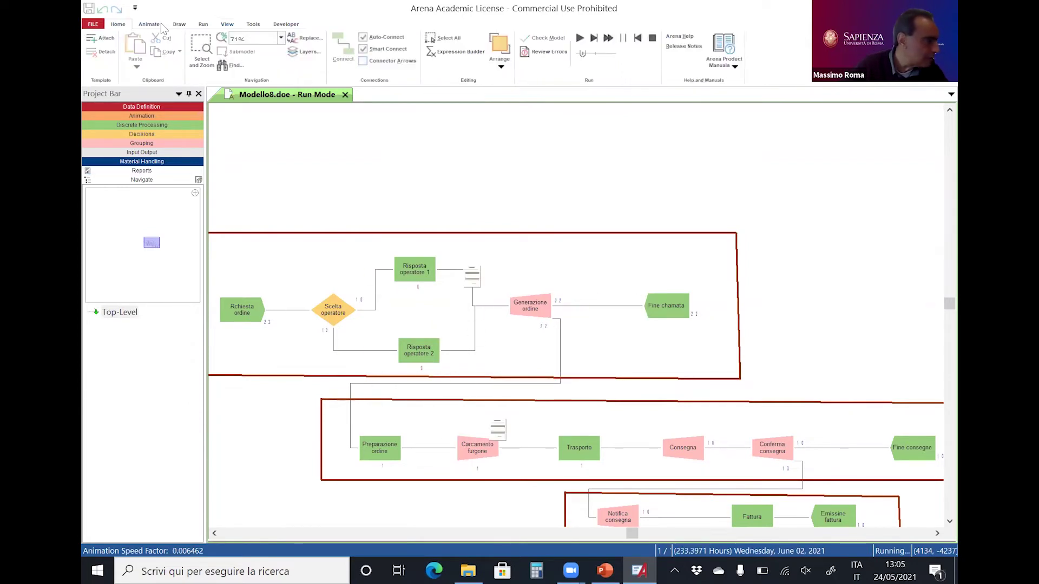
# Step: End the simulation run and close Modello8 without saving its changes
pyautogui.click(652, 38)
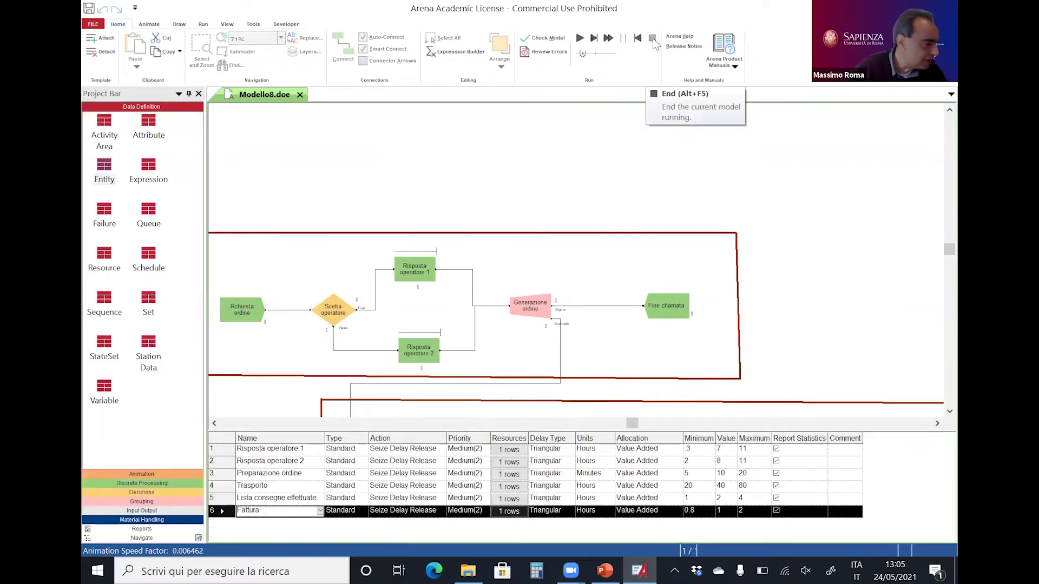
pyautogui.click(300, 95)
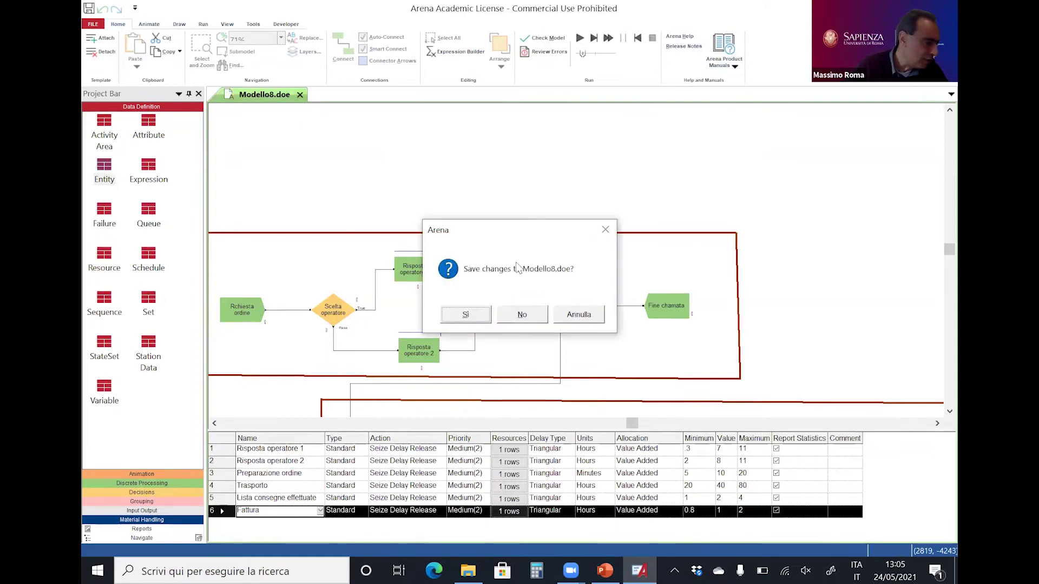
pyautogui.click(522, 315)
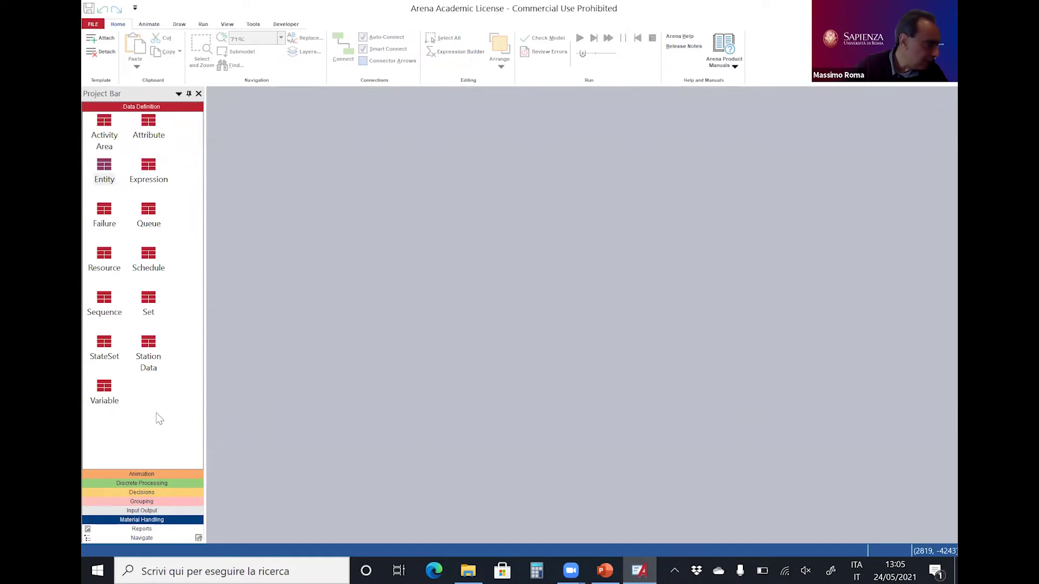
# Step: Show the Discrete Processing modules and open the Modello5.doe model from the Modello5 folder in ModelliArena
pyautogui.click(154, 482)
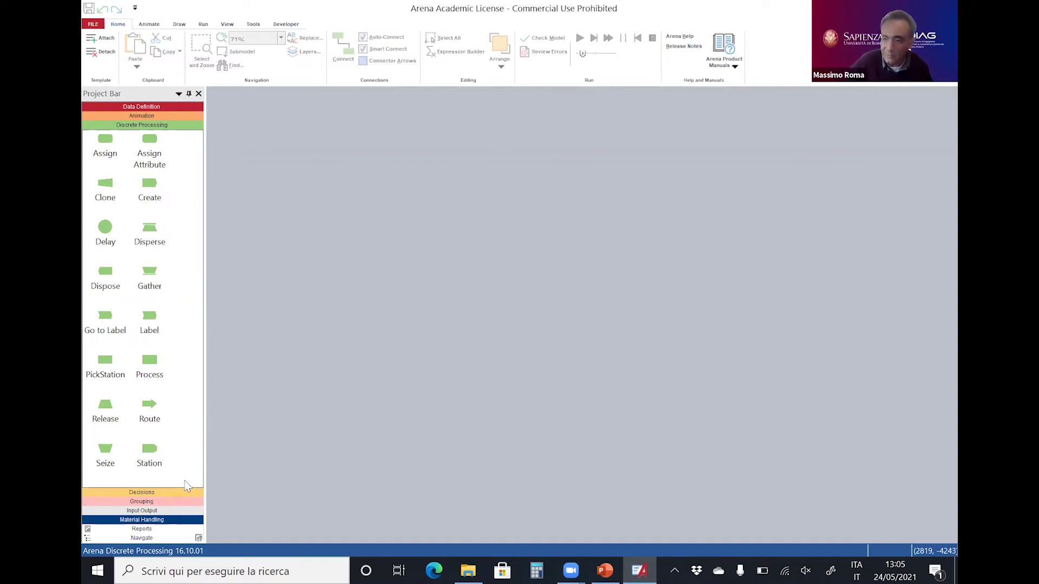
pyautogui.click(468, 570)
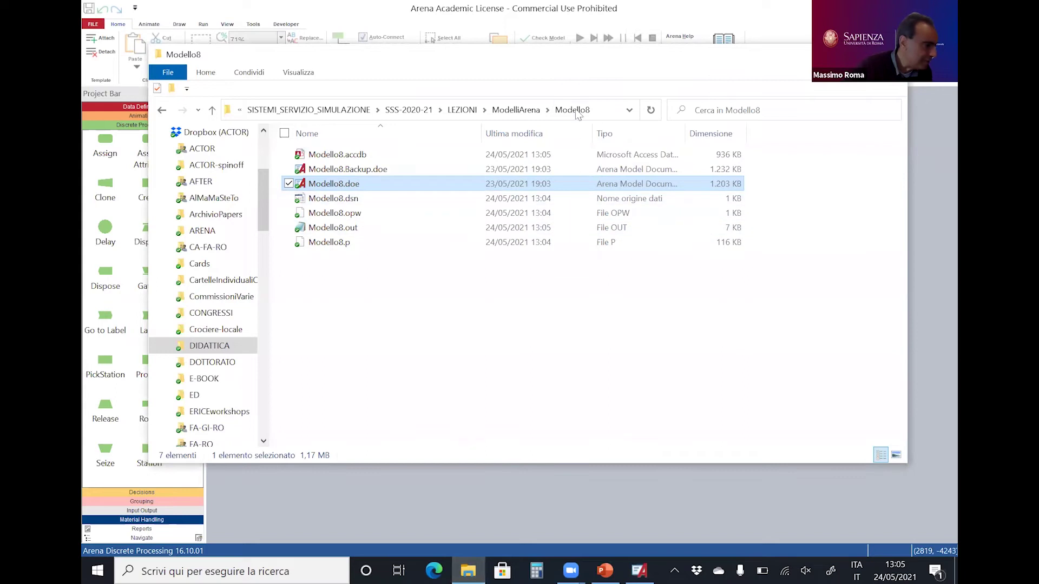
pyautogui.click(525, 110)
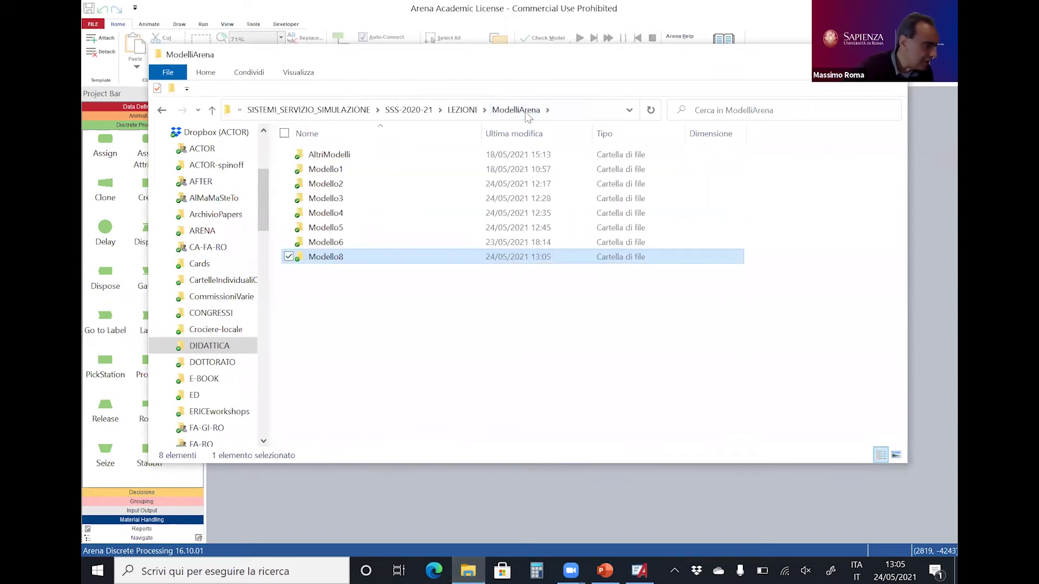
pyautogui.doubleClick(331, 228)
pyautogui.doubleClick(346, 180)
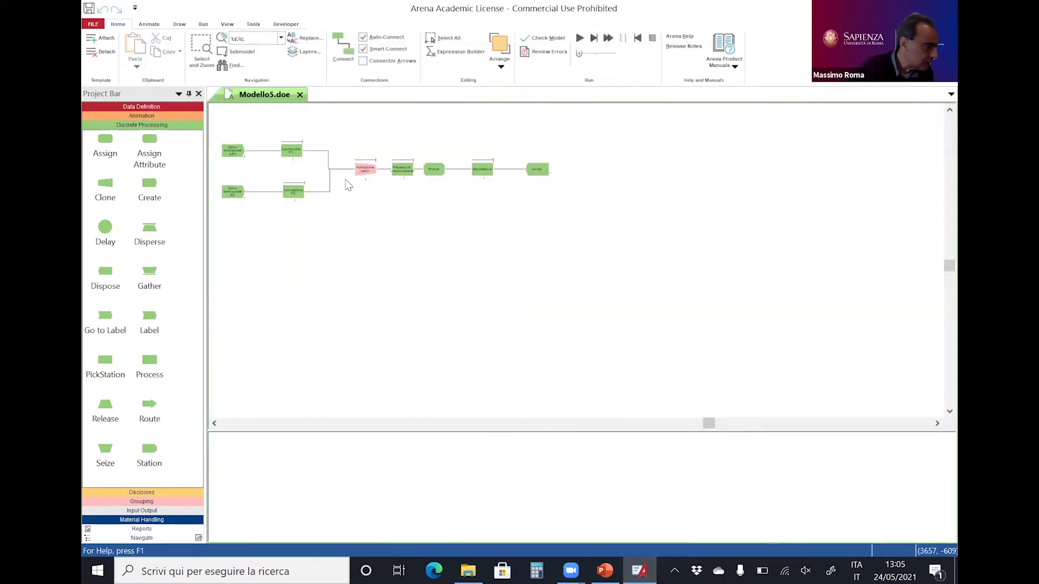
# Step: Change the Lavorazione P1 process type to Submodel and clear the module selection
pyautogui.click(248, 200)
pyautogui.moveTo(514, 261); pyautogui.dragTo(563, 260)
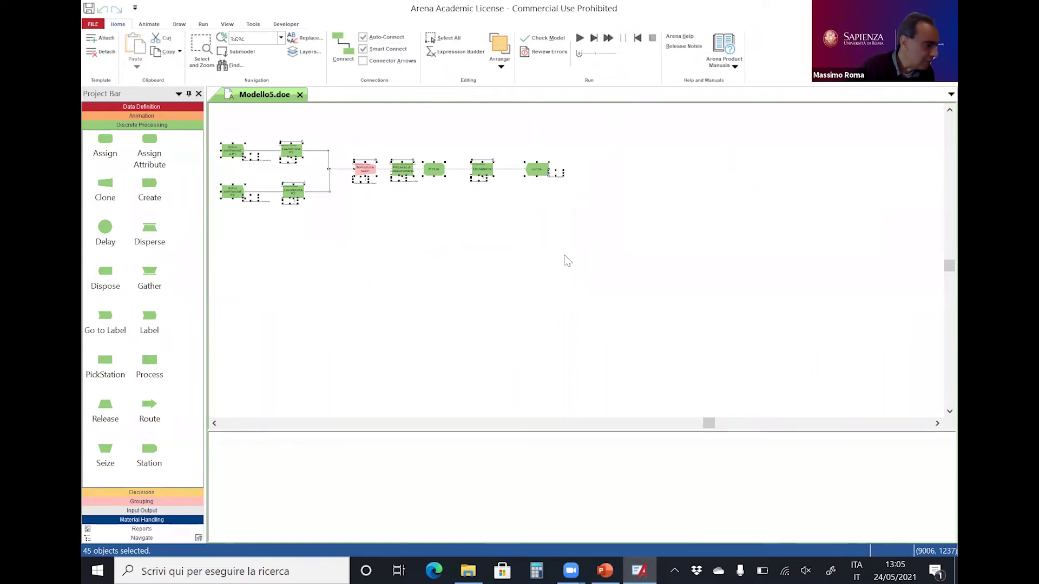
pyautogui.scroll(2, 568, 260)
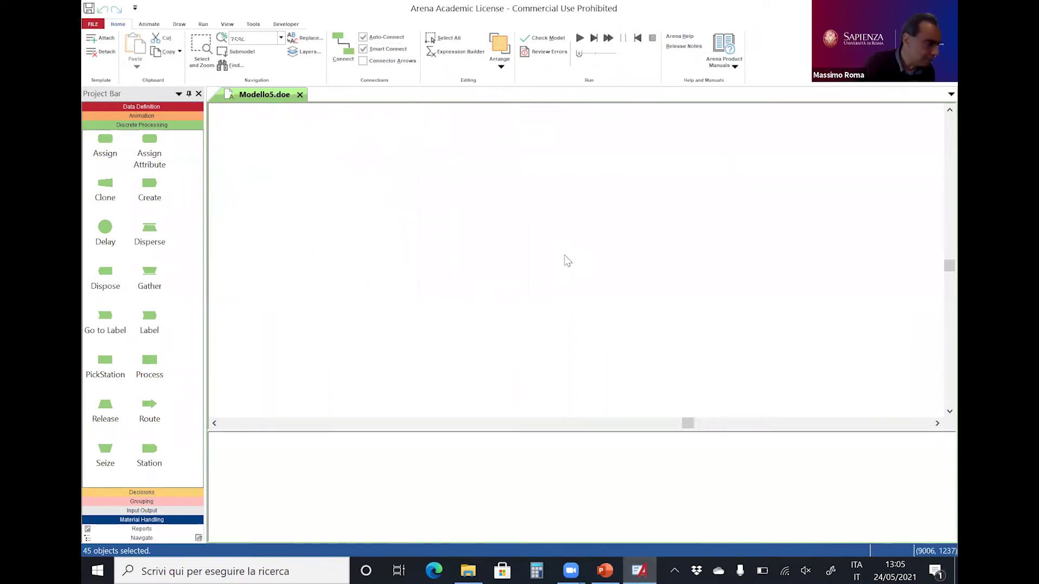
pyautogui.scroll(3, 567, 261)
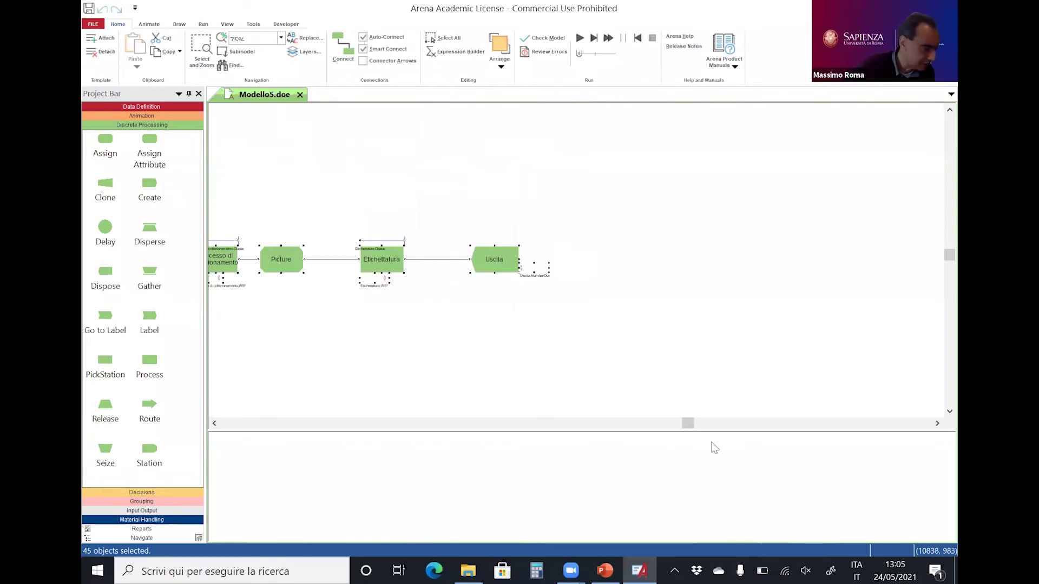
pyautogui.moveTo(692, 428); pyautogui.dragTo(634, 427)
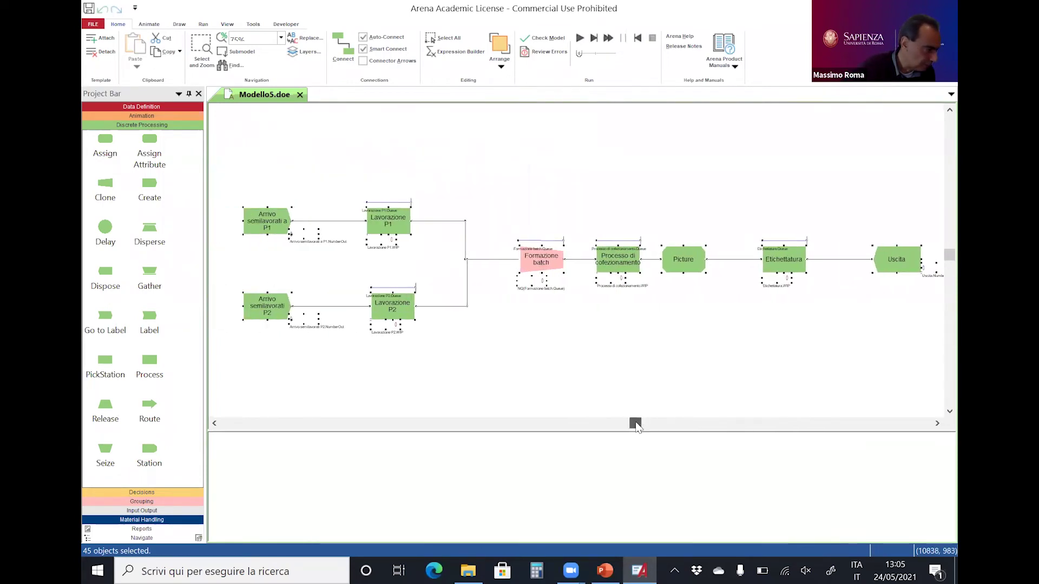
pyautogui.click(549, 375)
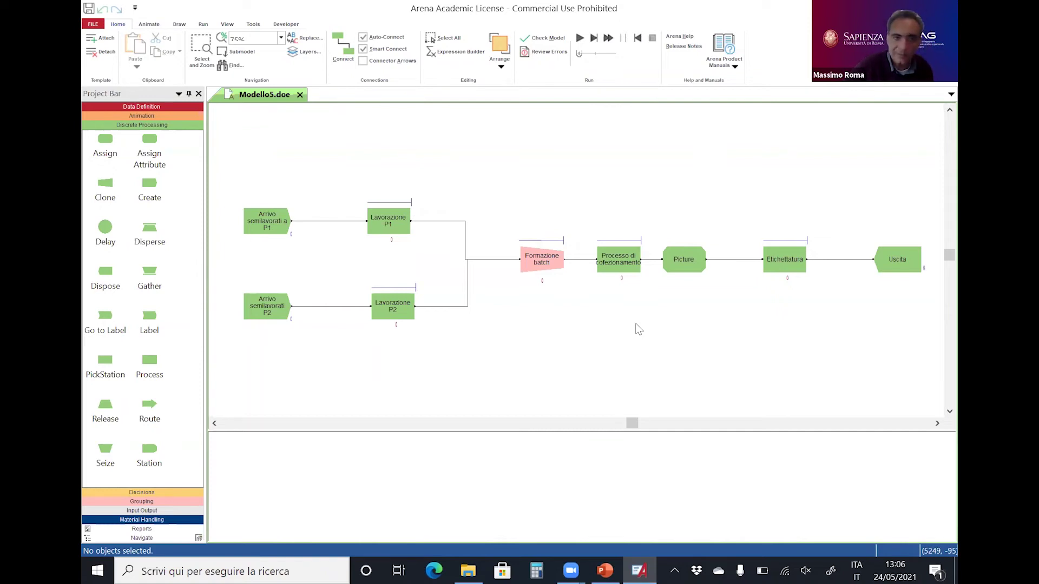
pyautogui.doubleClick(384, 223)
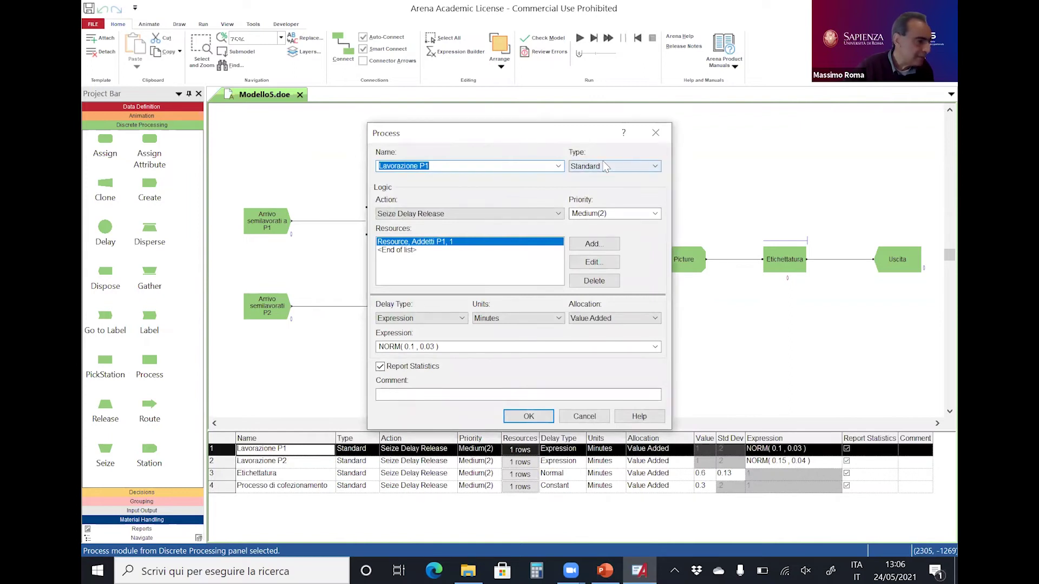
pyautogui.click(656, 166)
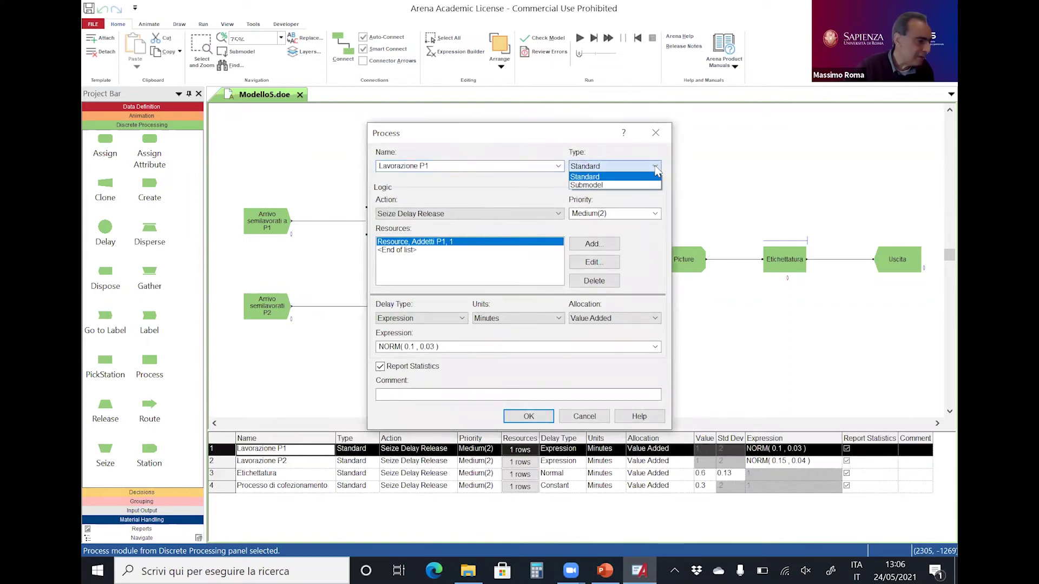
pyautogui.click(648, 185)
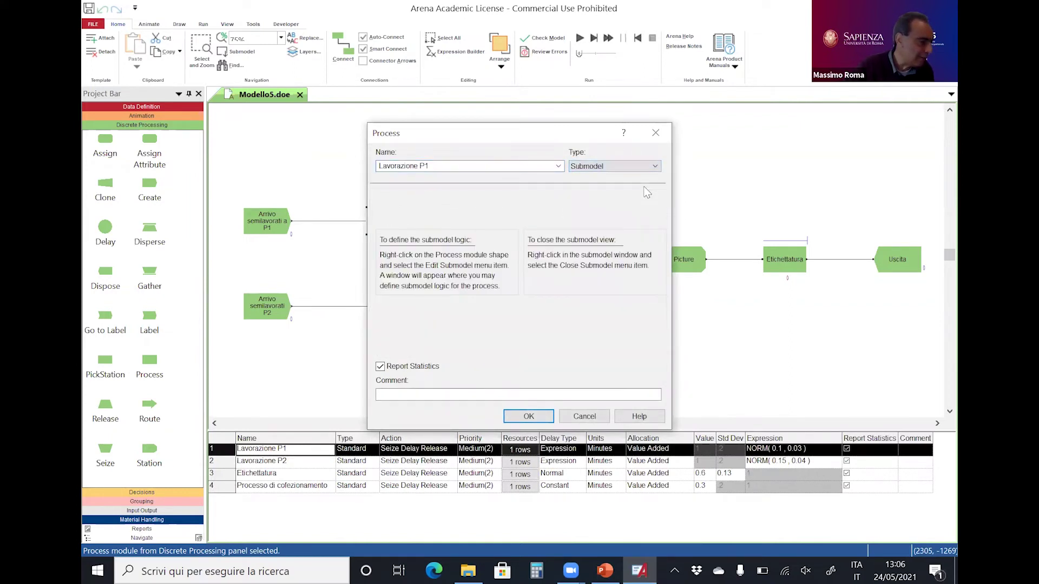
pyautogui.click(541, 415)
pyautogui.click(491, 204)
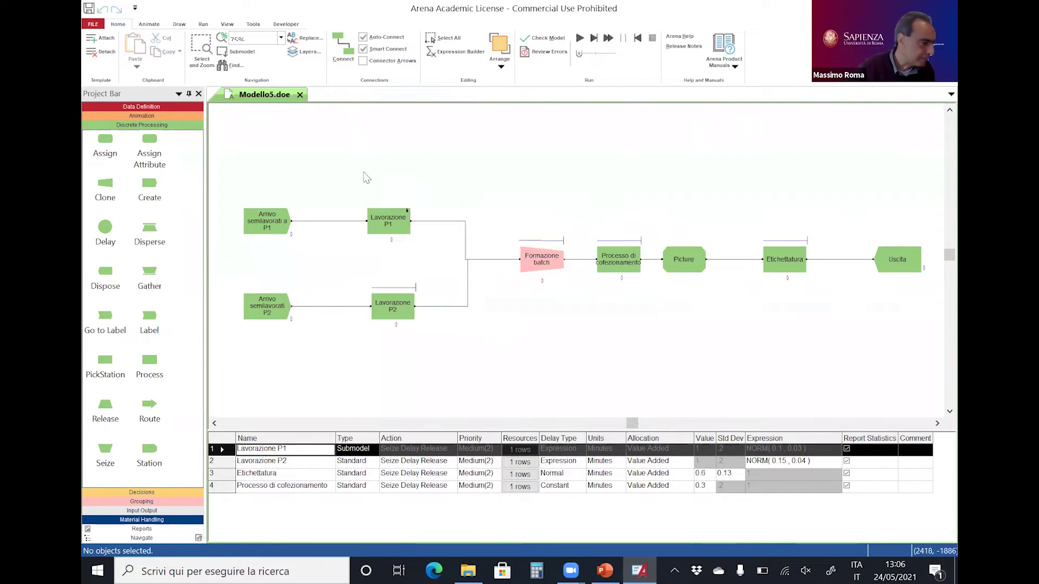
# Step: Check the Lavorazione P1 module's submodel settings, and open its submodel for editing
pyautogui.click(388, 222)
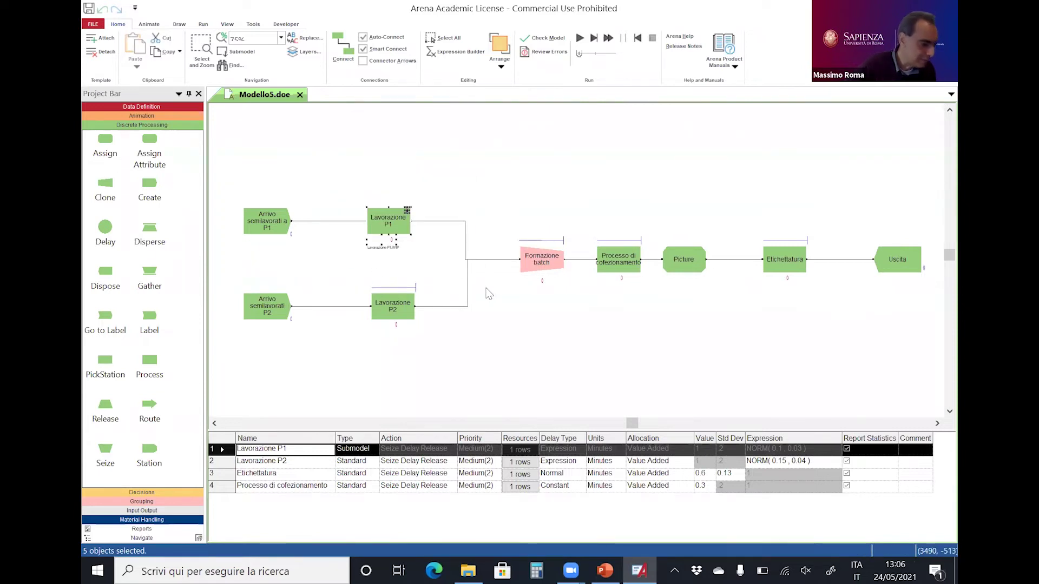
pyautogui.press('+')
pyautogui.press('+')
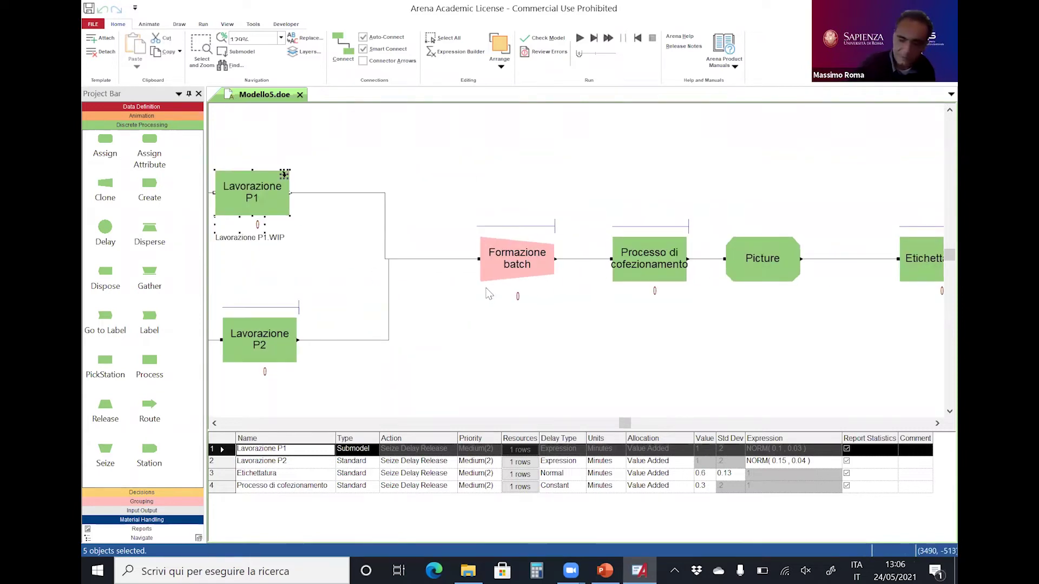
pyautogui.click(478, 334)
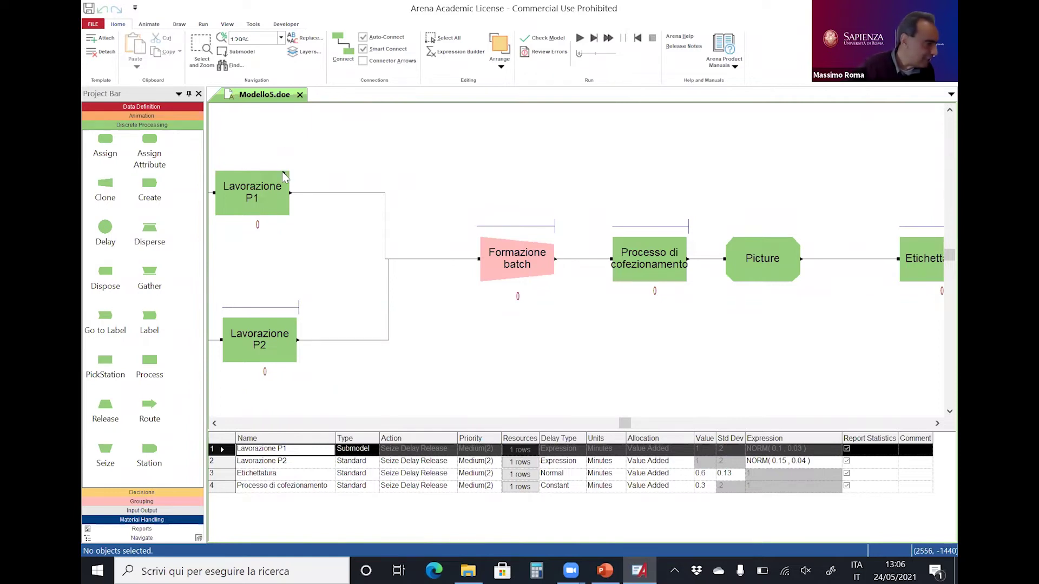
pyautogui.moveTo(624, 424); pyautogui.dragTo(612, 427)
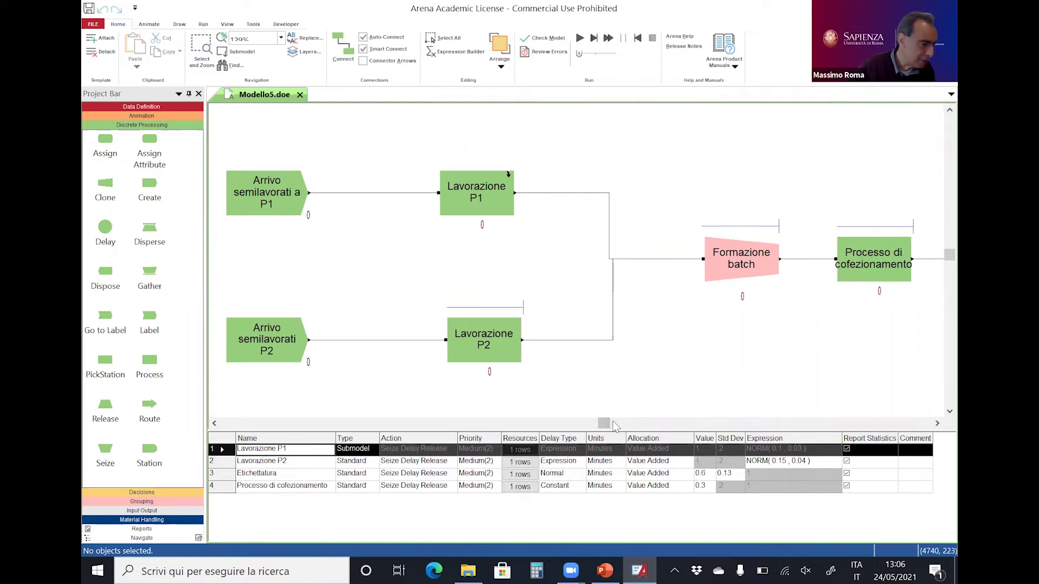
pyautogui.doubleClick(474, 204)
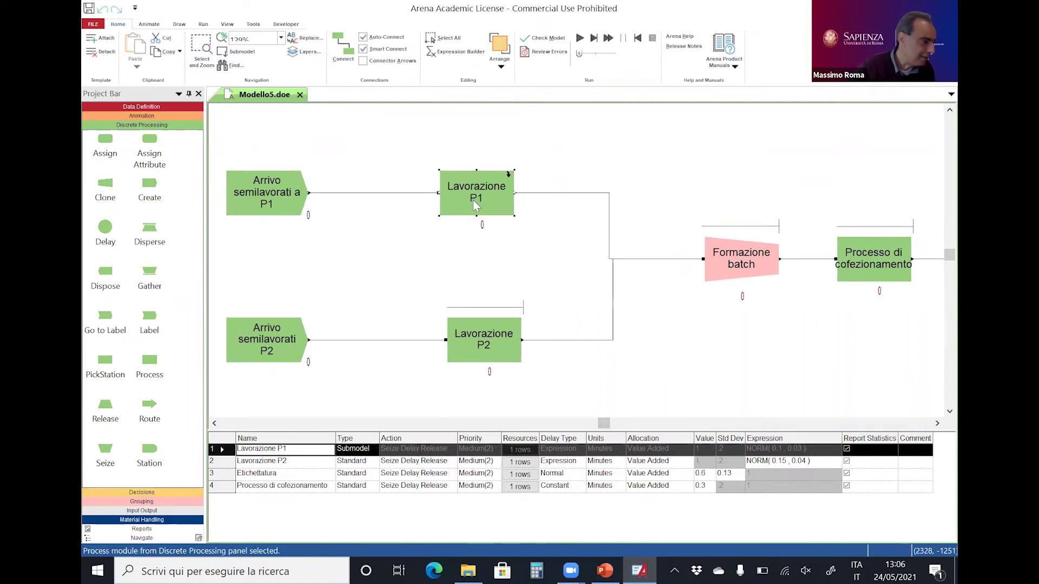
pyautogui.click(529, 416)
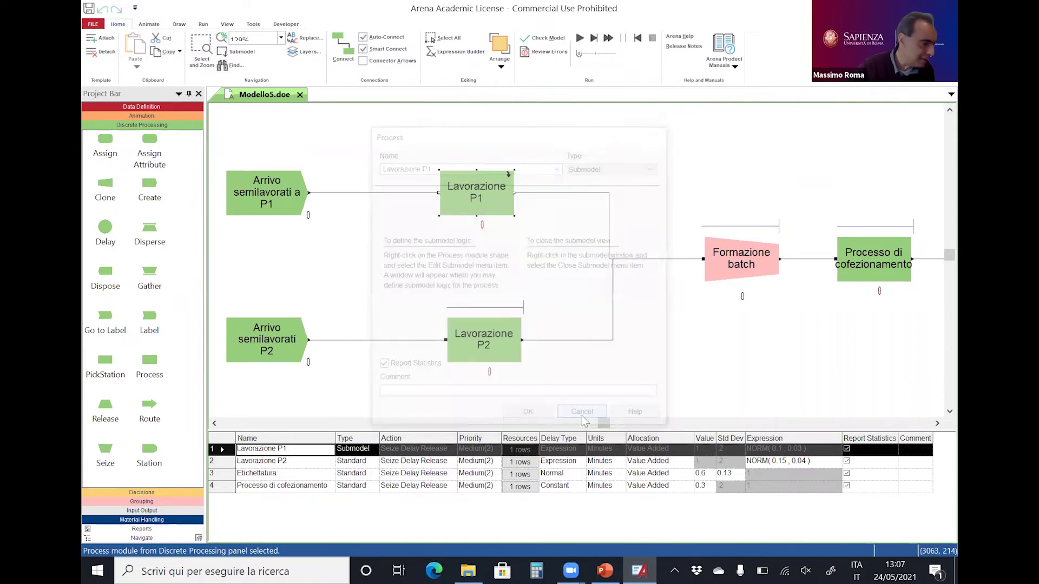
pyautogui.rightClick(484, 199)
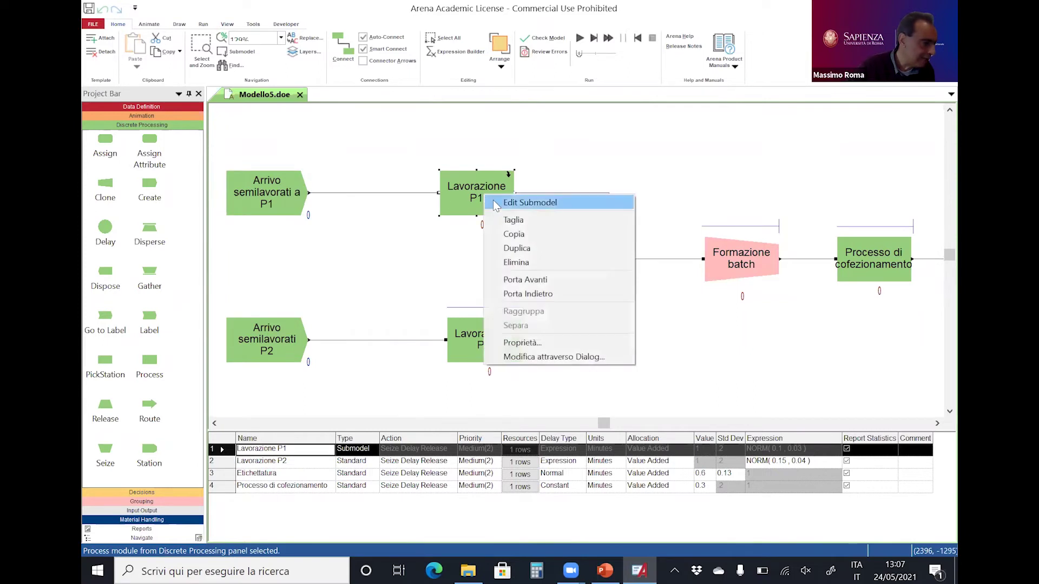
pyautogui.rightClick(479, 187)
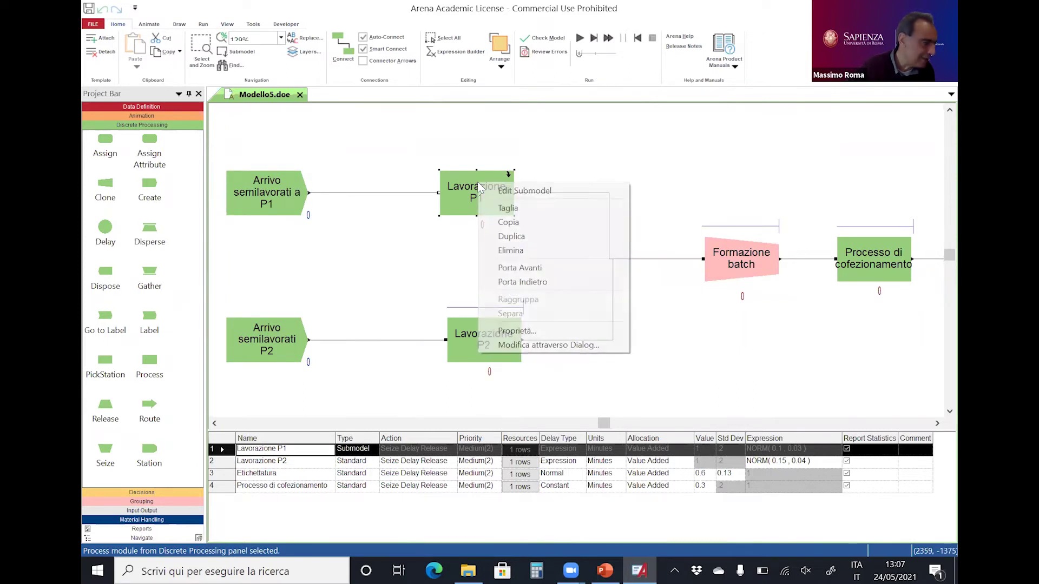
pyautogui.click(483, 188)
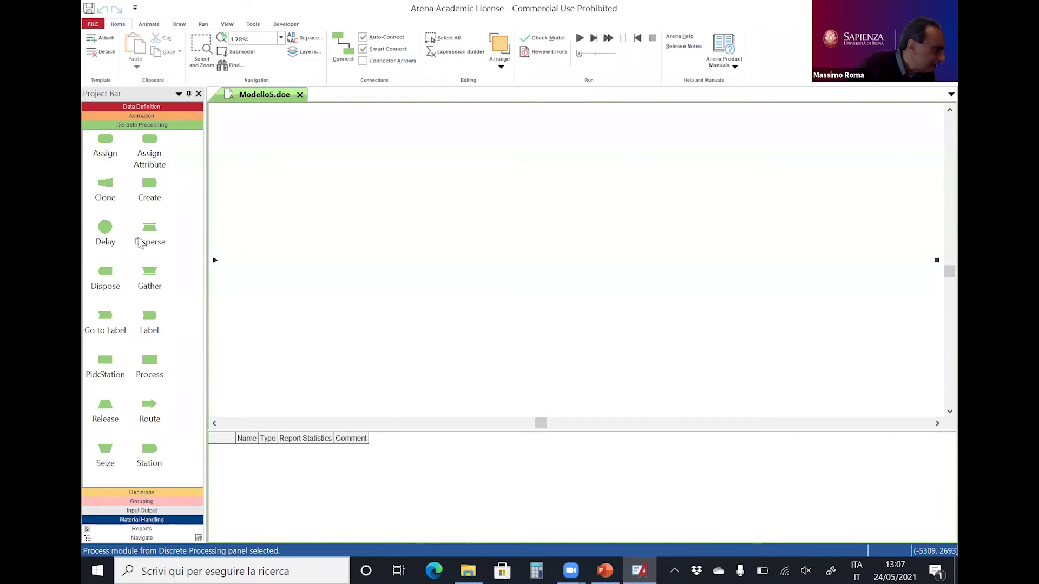
# Step: Add two Process modules to the submodel, linking the entry point to the first and the first to the second
pyautogui.moveTo(153, 356); pyautogui.dragTo(275, 276)
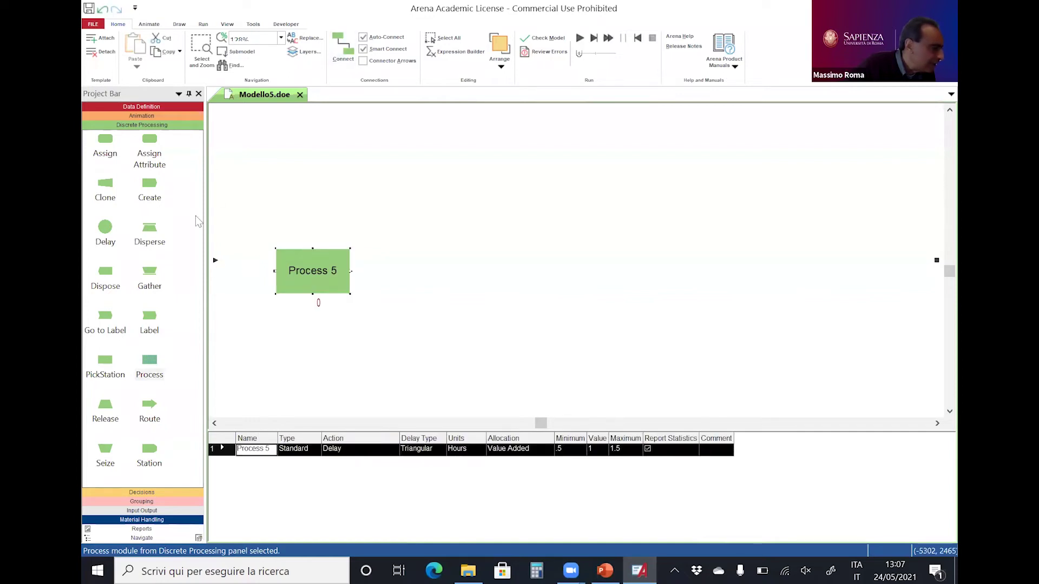
pyautogui.moveTo(214, 261); pyautogui.dragTo(275, 270)
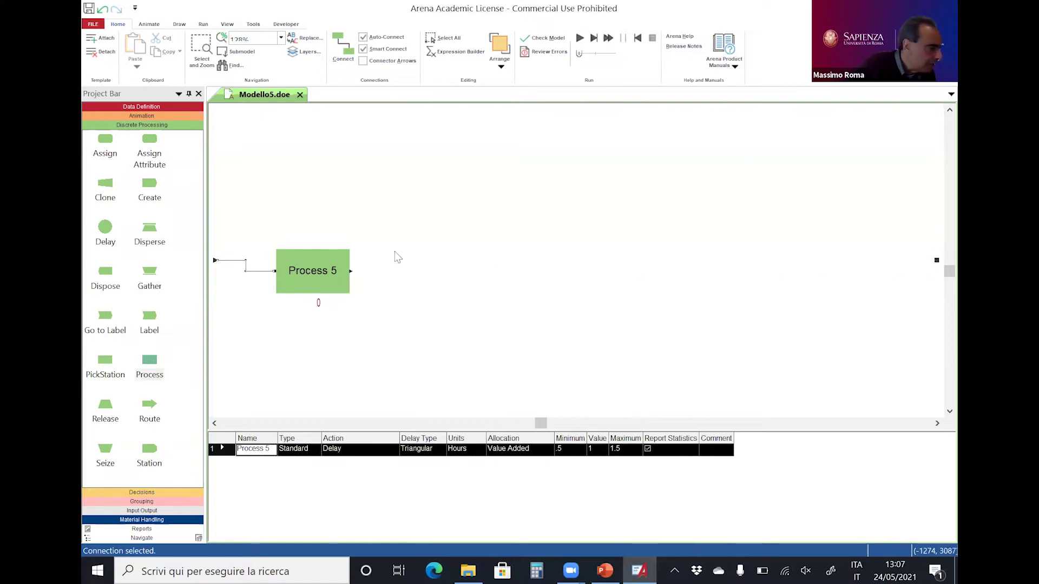
pyautogui.moveTo(150, 360); pyautogui.dragTo(547, 210)
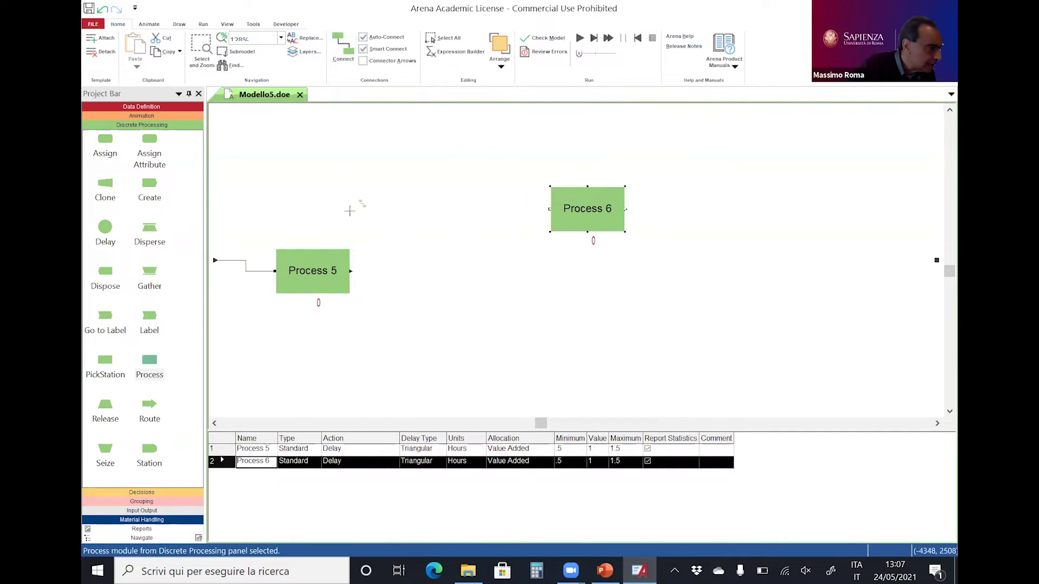
pyautogui.click(350, 271)
pyautogui.click(549, 210)
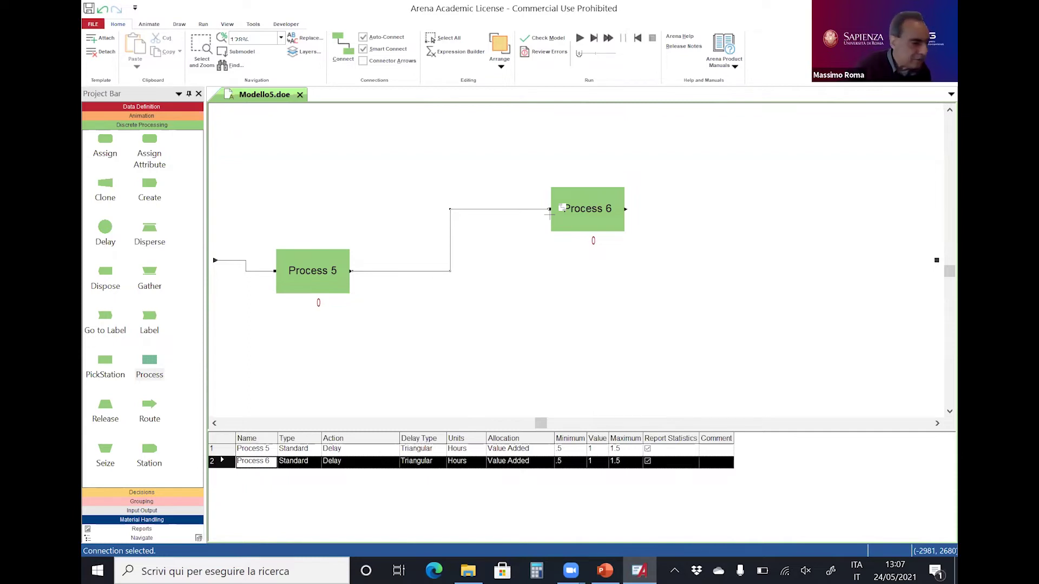
# Step: Add a third Process module beside the second one and connect the second process to it
pyautogui.moveTo(149, 361); pyautogui.dragTo(712, 217)
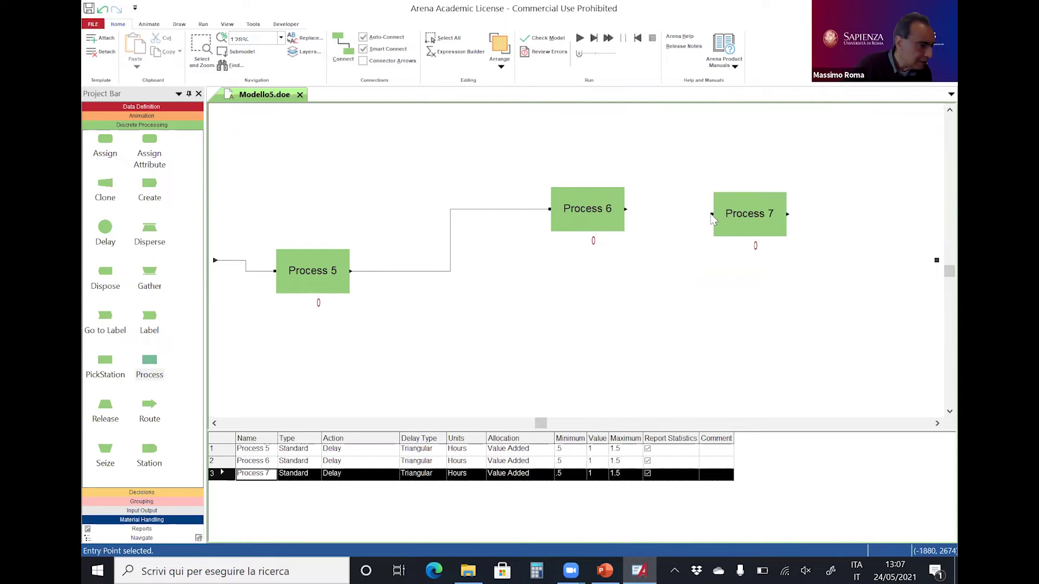
pyautogui.click(343, 45)
pyautogui.click(626, 209)
pyautogui.click(712, 214)
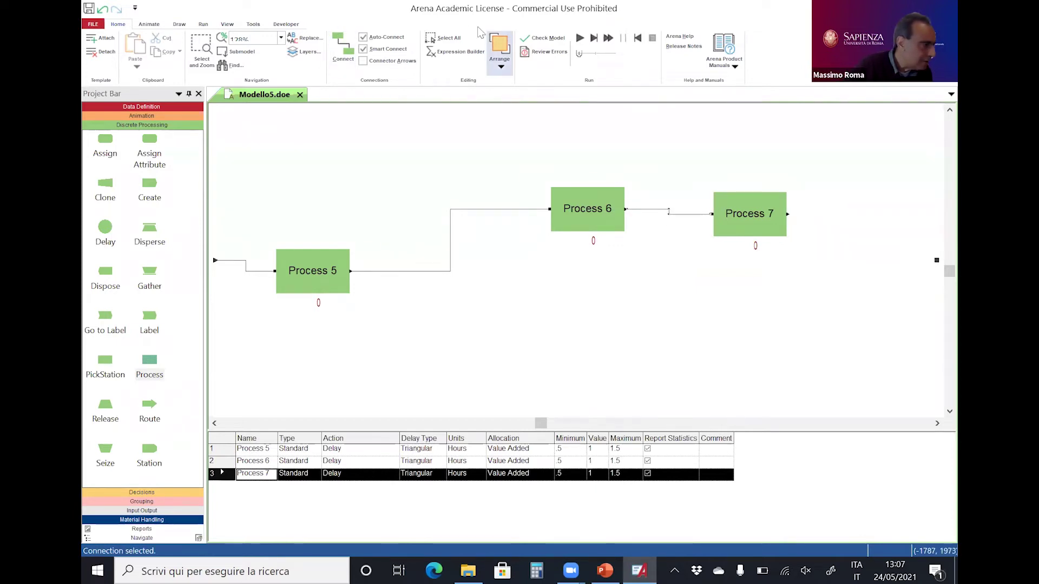
# Step: Connect the output of the third process to the submodel's exit point
pyautogui.click(343, 59)
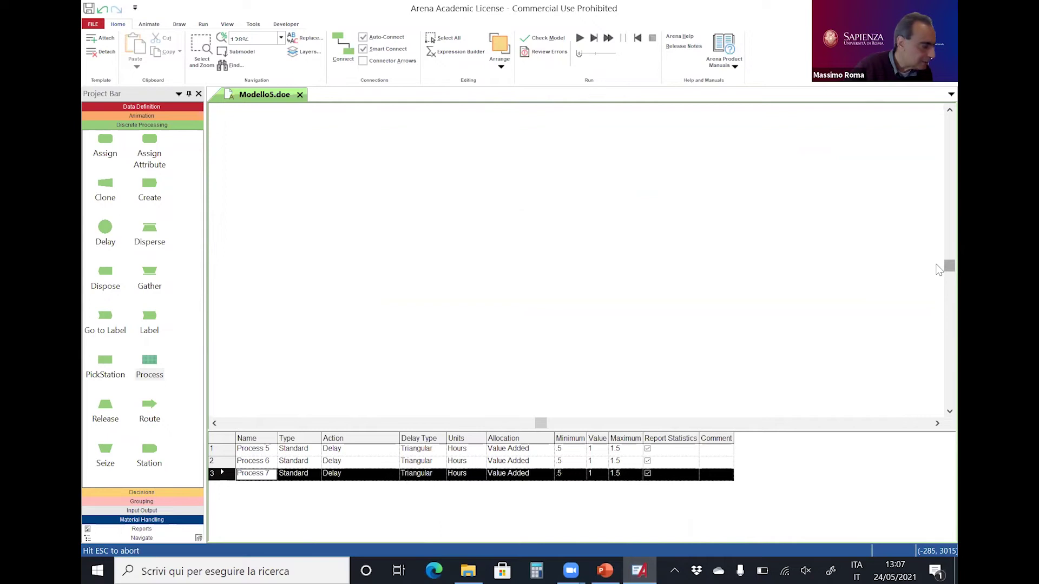
pyautogui.moveTo(544, 424); pyautogui.dragTo(520, 424)
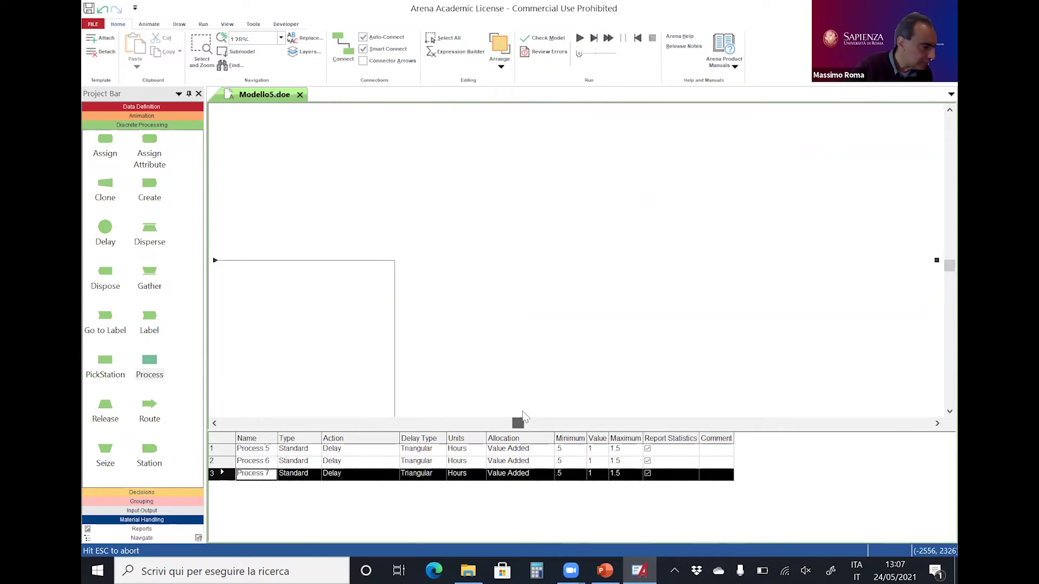
pyautogui.scroll(-3, 528, 324)
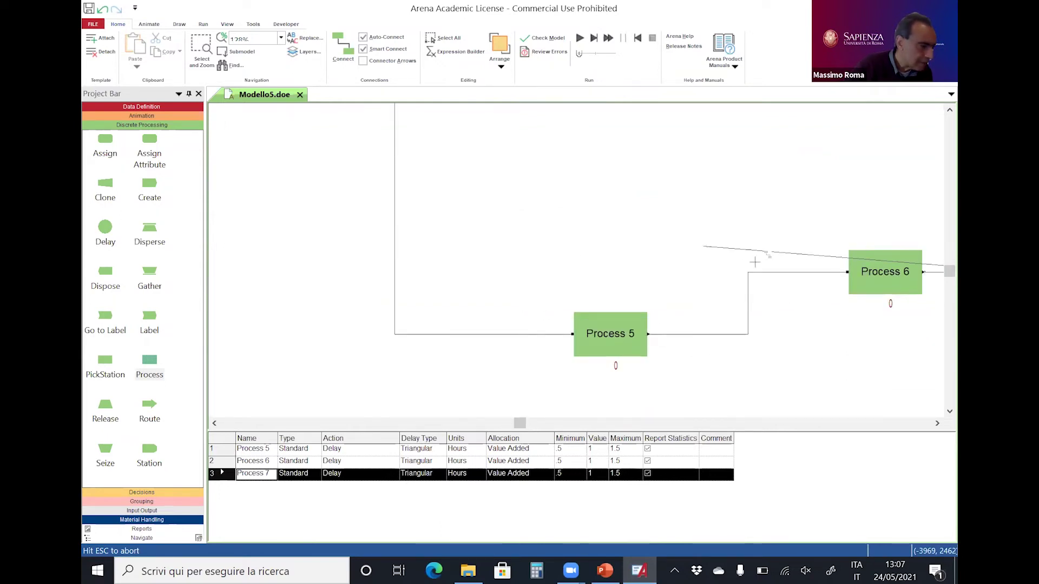
pyautogui.click(937, 423)
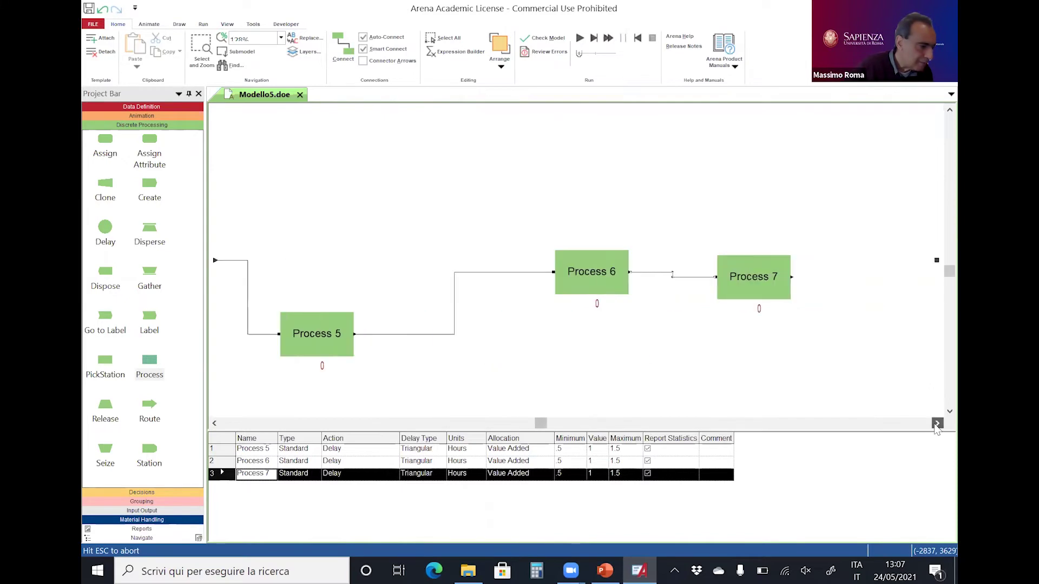
pyautogui.click(937, 262)
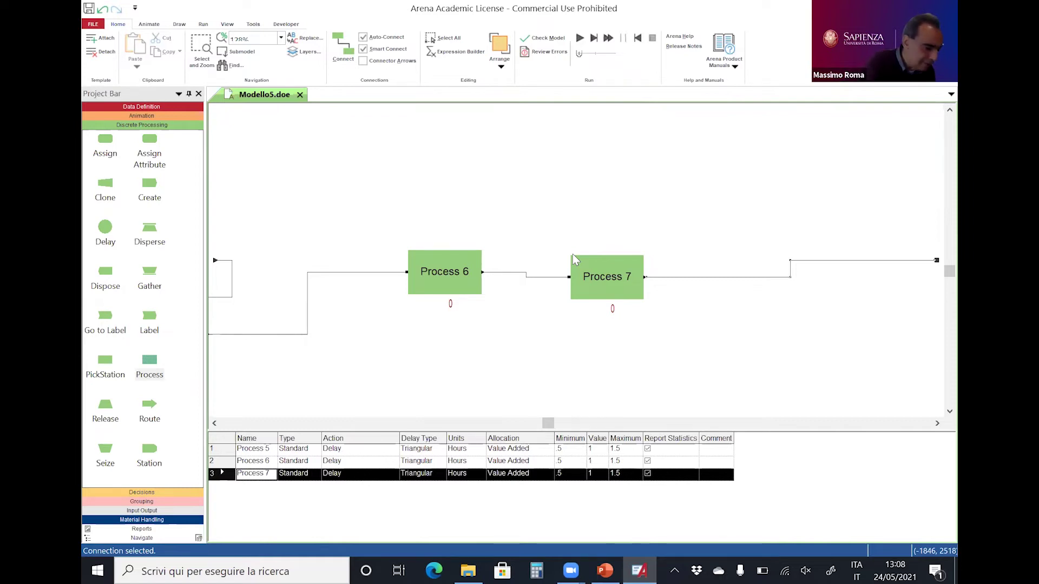
# Step: Review the complete submodel flow, close the submodel to return to the main model, and clear the selection
pyautogui.scroll(-6, 572, 254)
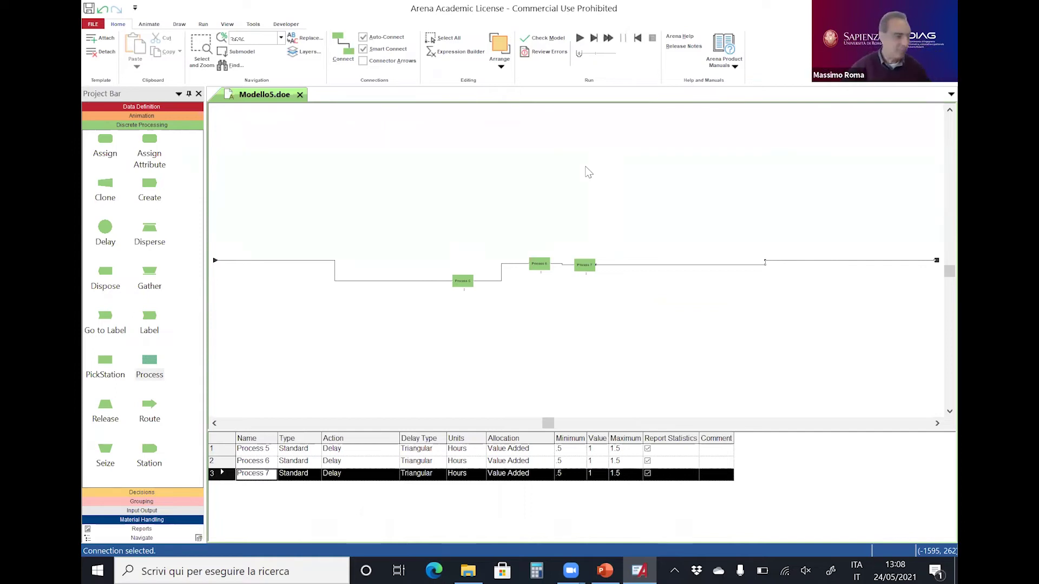
pyautogui.rightClick(588, 173)
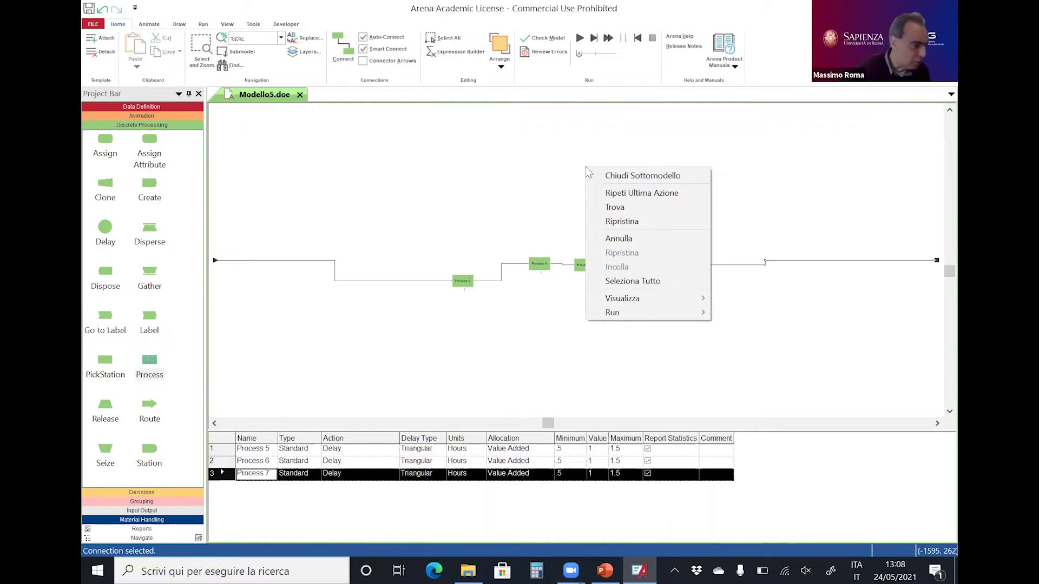
pyautogui.click(618, 176)
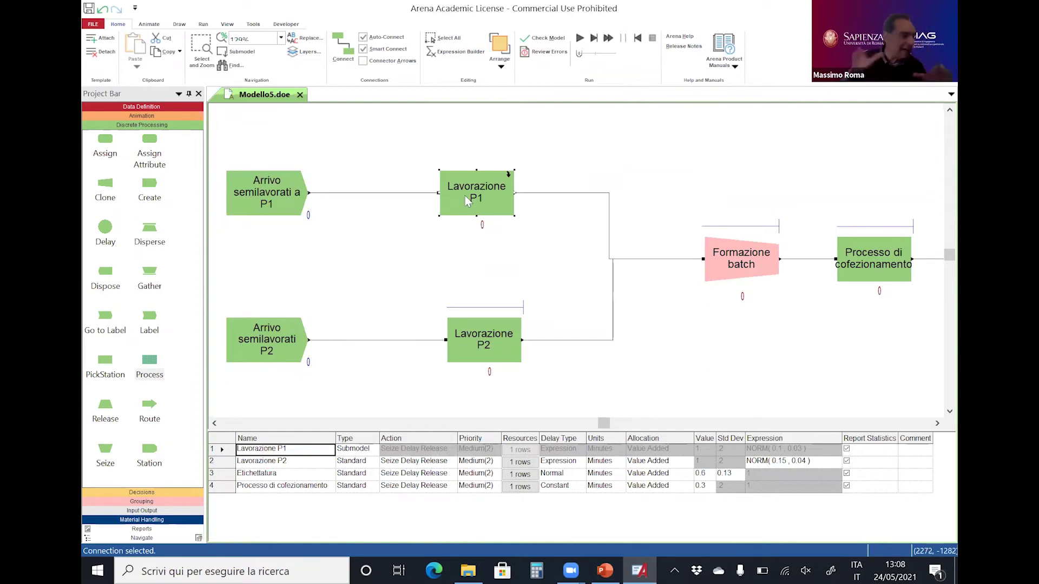
pyautogui.click(490, 270)
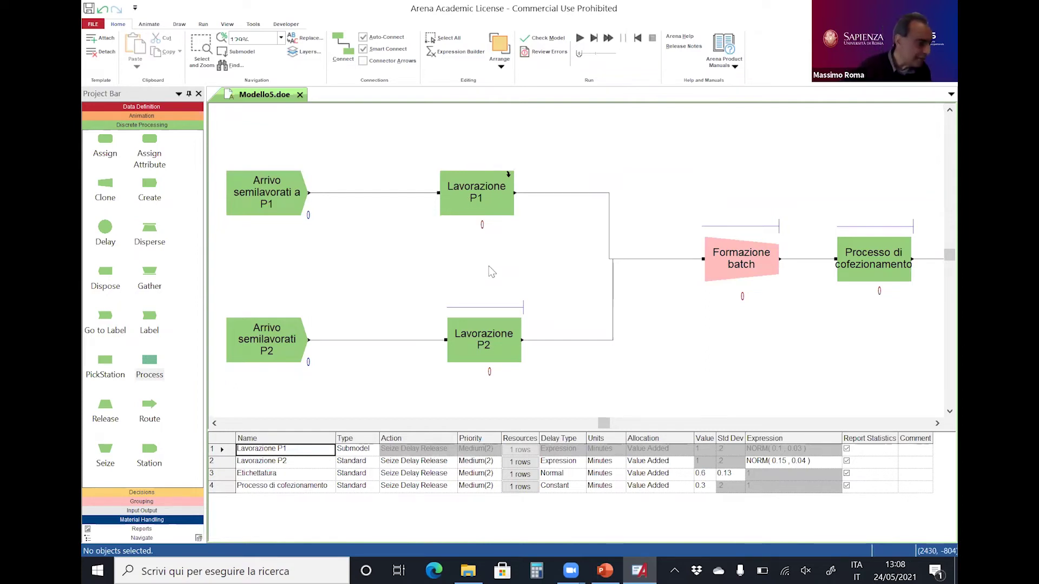
# Step: Bring up the available editing commands for the Lavorazione P1 module
pyautogui.rightClick(484, 191)
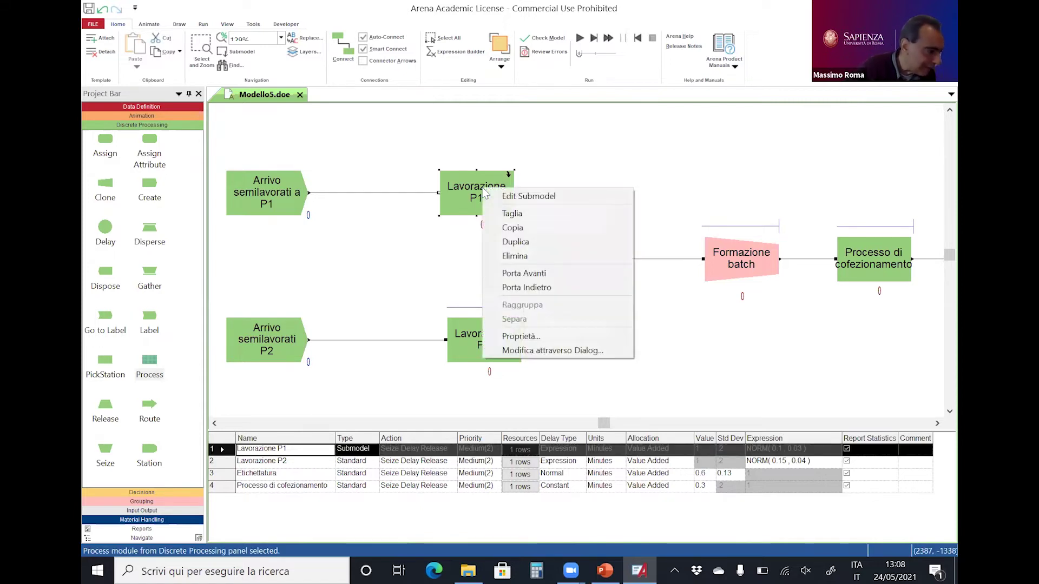